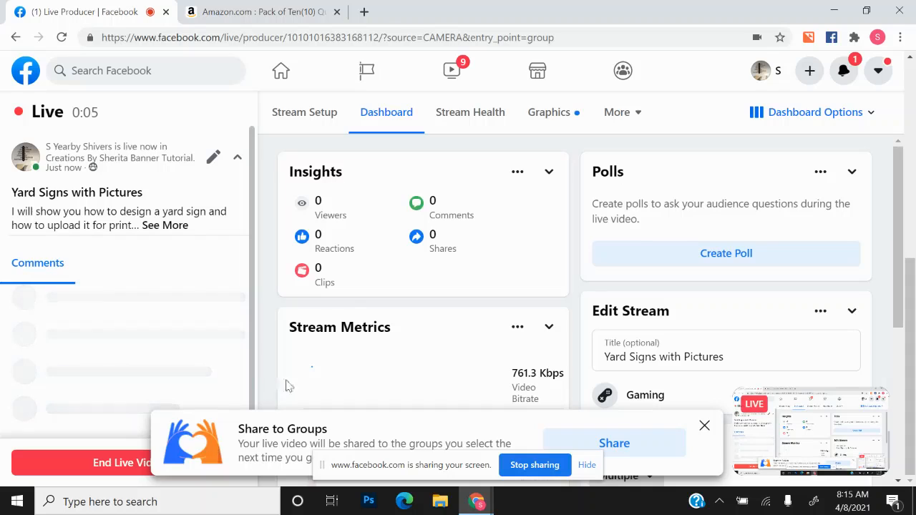
# - Launch Adobe Photoshop from the Windows taskbar
pyautogui.click(370, 503)
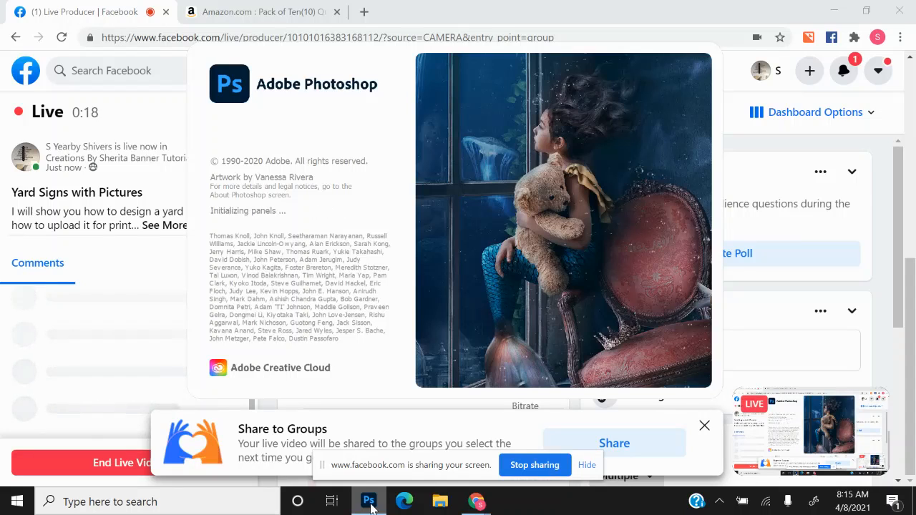
# - Bring the loaded Photoshop Home screen, with its recent files, to the front
pyautogui.click(369, 502)
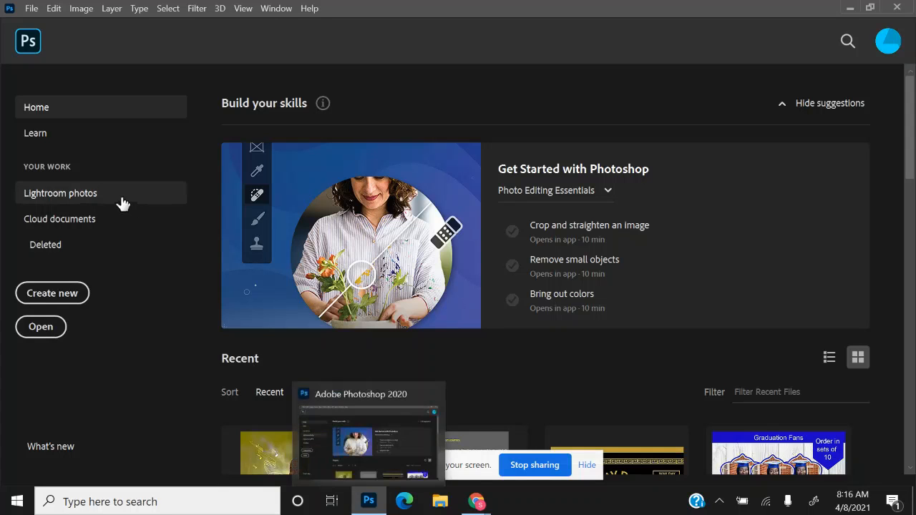
# - Create a new Untitled-1 document 24 × 18 inches at 300 Pixels/Inch
pyautogui.click(75, 294)
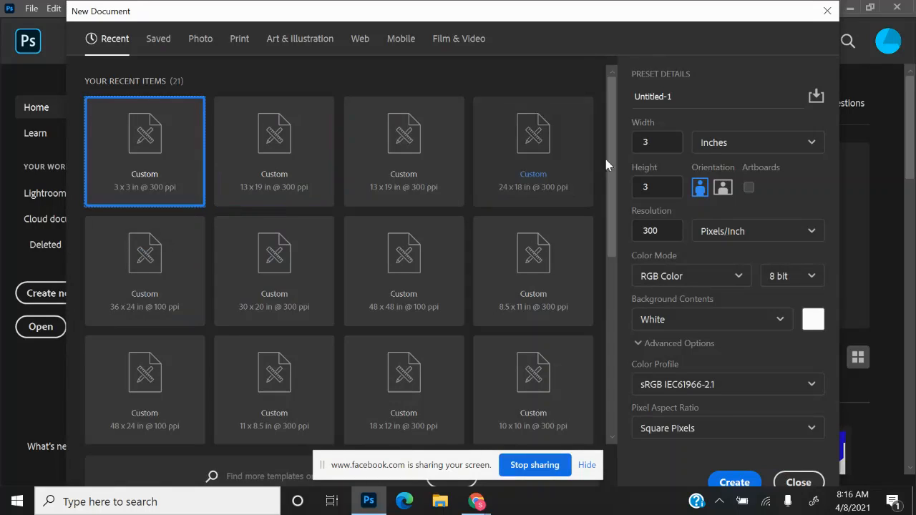
pyautogui.click(666, 144)
pyautogui.press('BackSpace')
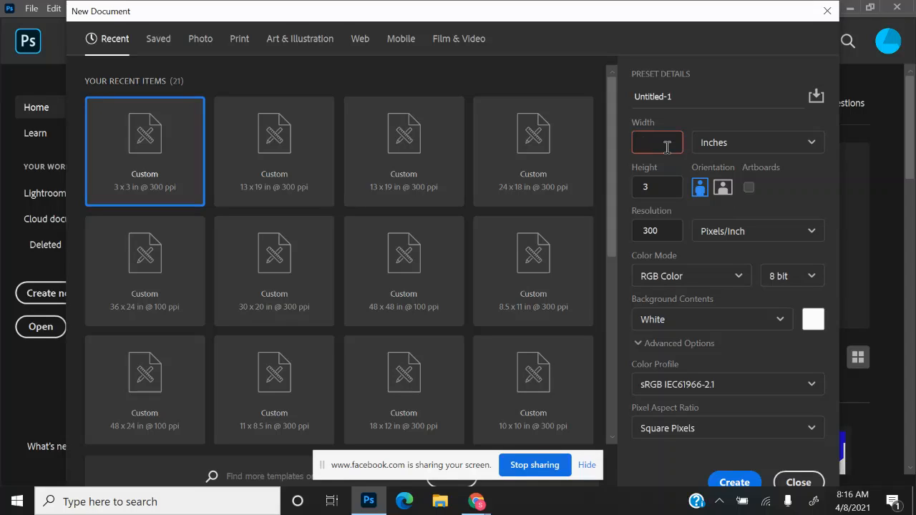
pyautogui.write('24')
pyautogui.click(667, 190)
pyautogui.press('BackSpace')
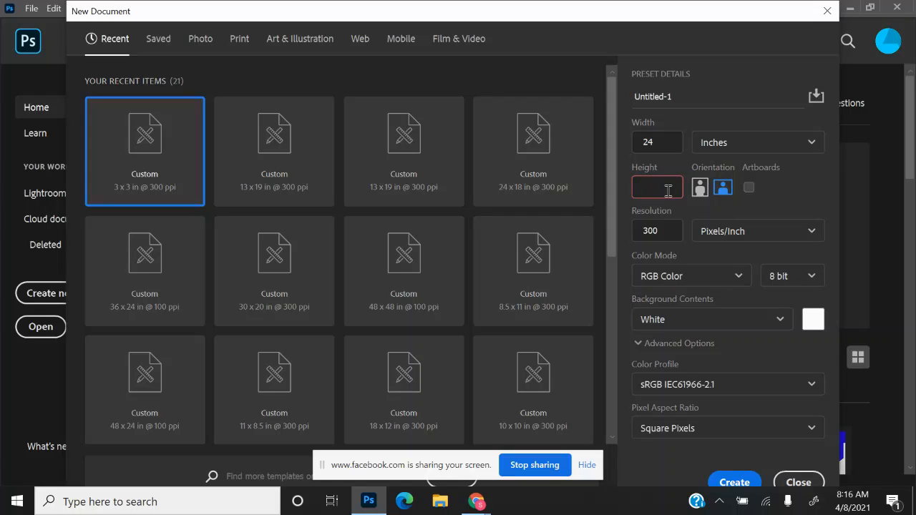
pyautogui.write('18')
pyautogui.click(733, 483)
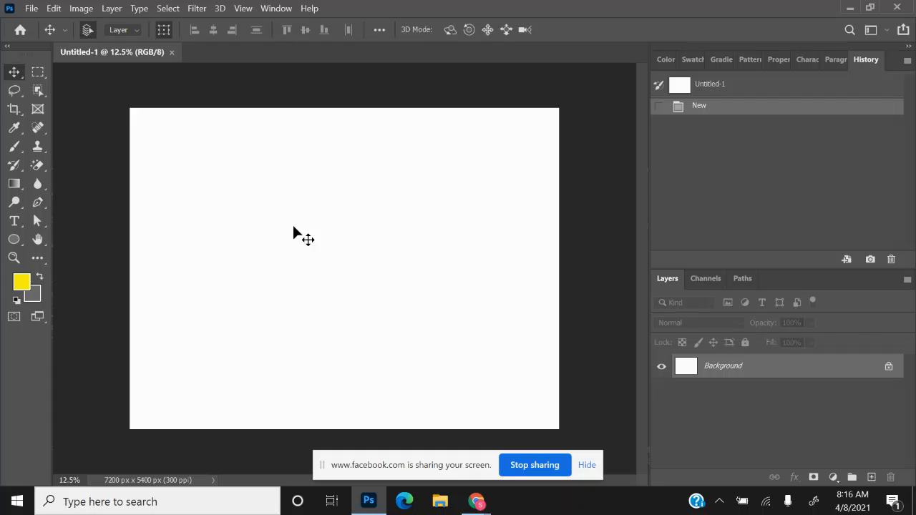
# - Drag the unnamed 16x20 band picture from File Explorer onto the Untitled-1 canvas
pyautogui.click(440, 502)
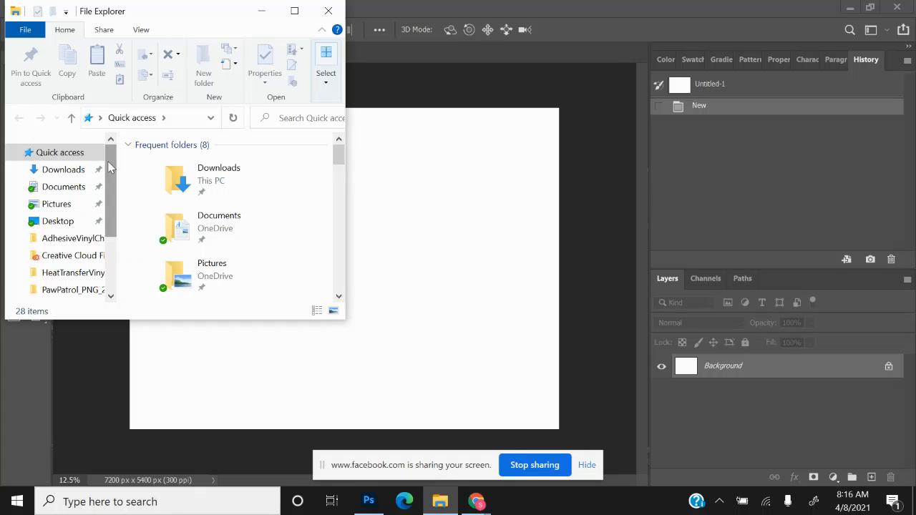
pyautogui.scroll(-2, 110, 166)
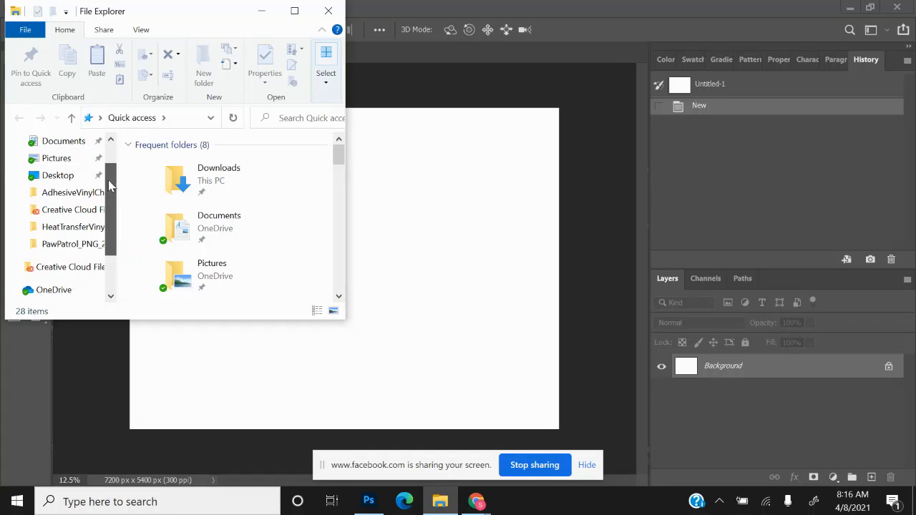
pyautogui.scroll(1, 113, 170)
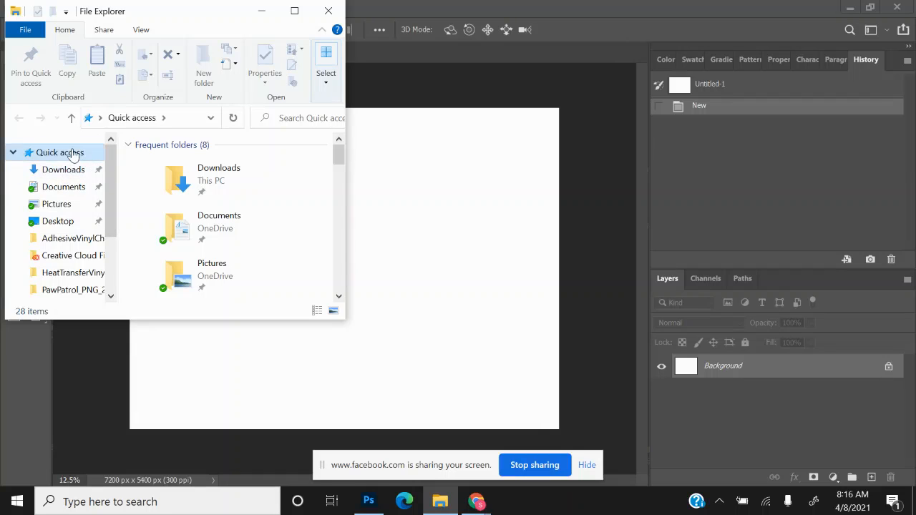
pyautogui.moveTo(337, 153); pyautogui.dragTo(339, 185)
pyautogui.click(294, 11)
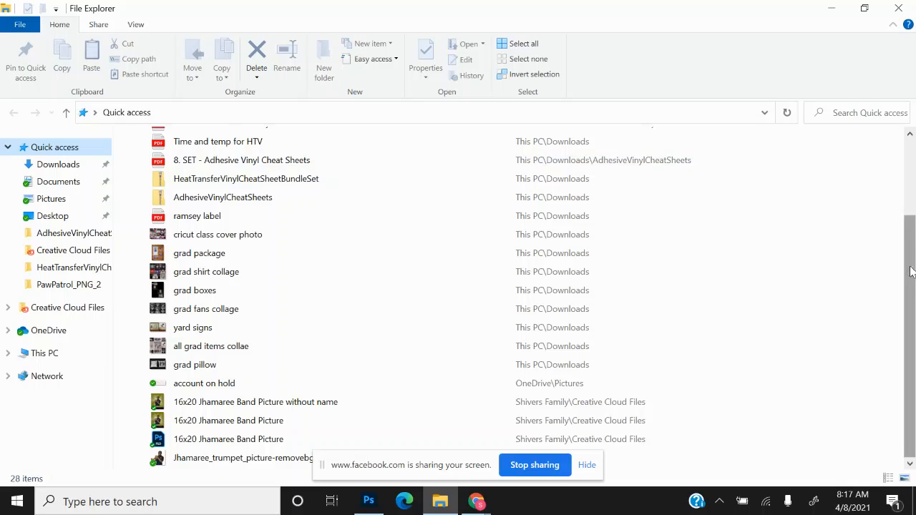
pyautogui.click(254, 404)
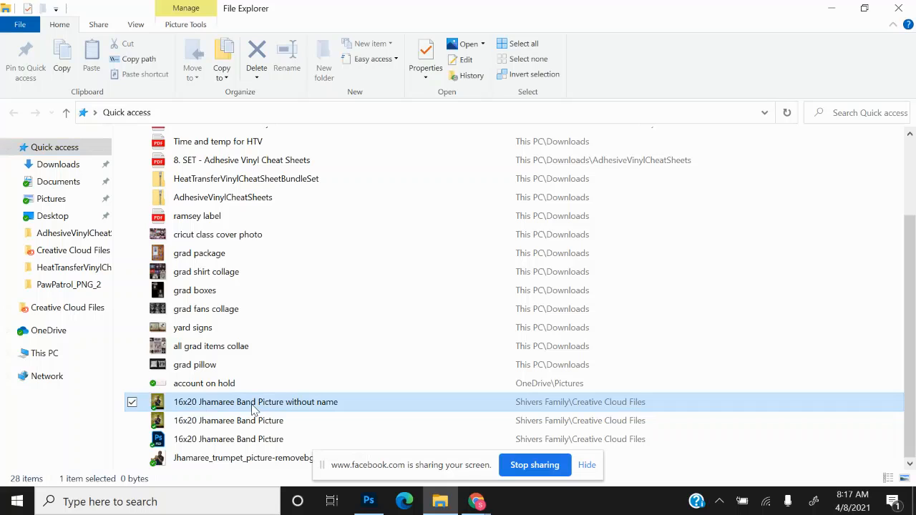
pyautogui.click(864, 8)
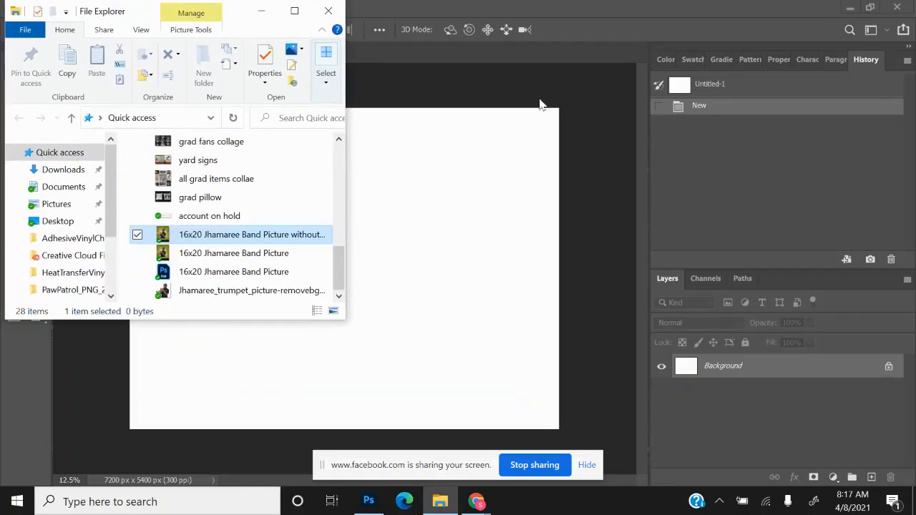
pyautogui.moveTo(288, 238); pyautogui.dragTo(470, 245)
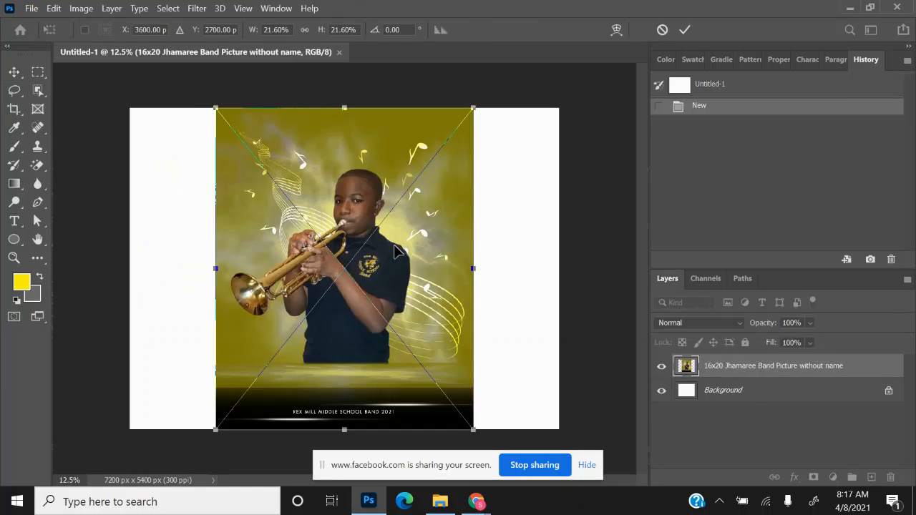
# - Snap the band photo flush to the canvas left edge and commit its placement
pyautogui.moveTo(398, 250); pyautogui.dragTo(312, 250)
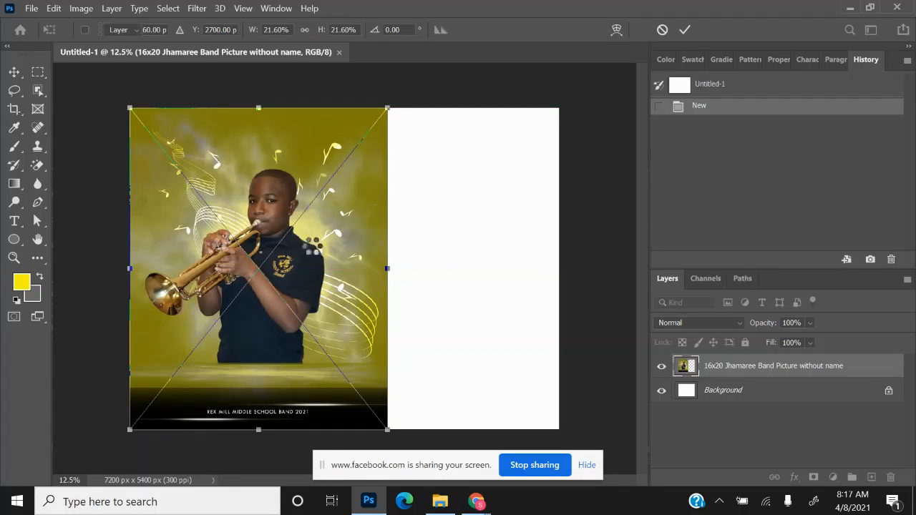
pyautogui.press('Return')
pyautogui.click(461, 95)
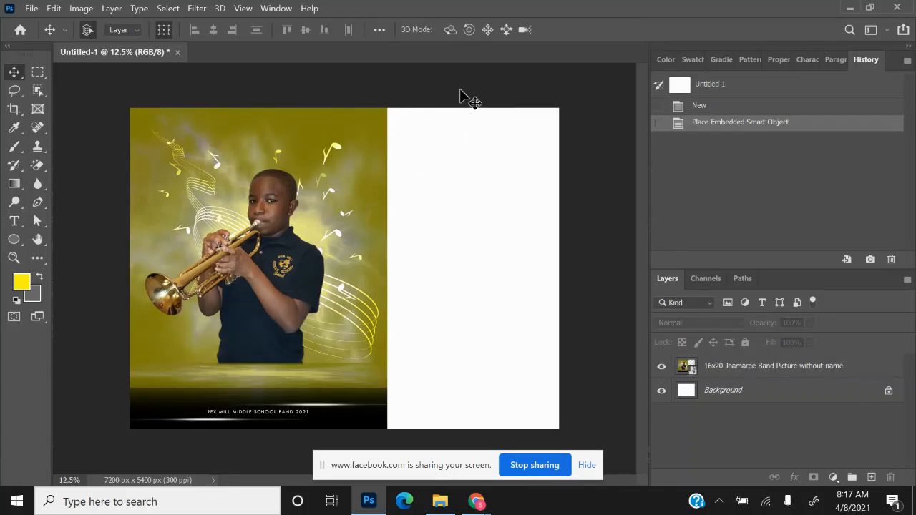
pyautogui.click(383, 340)
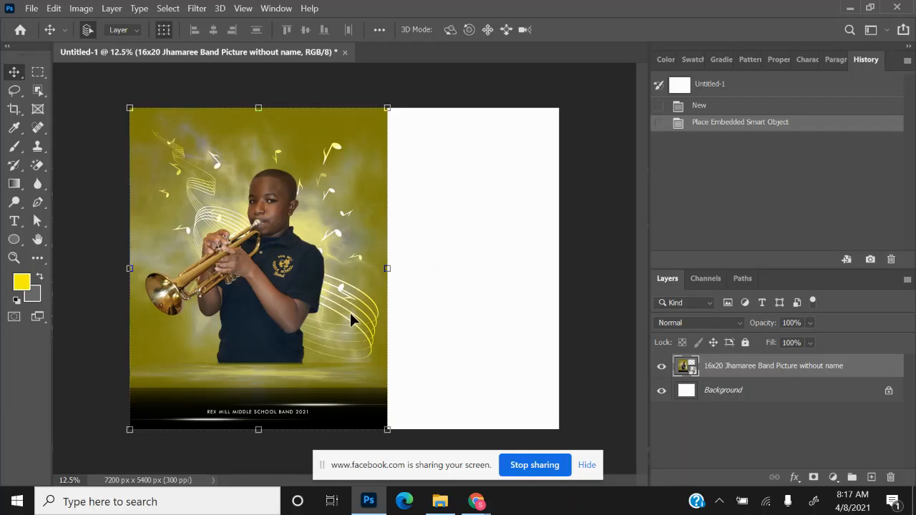
pyautogui.click(94, 321)
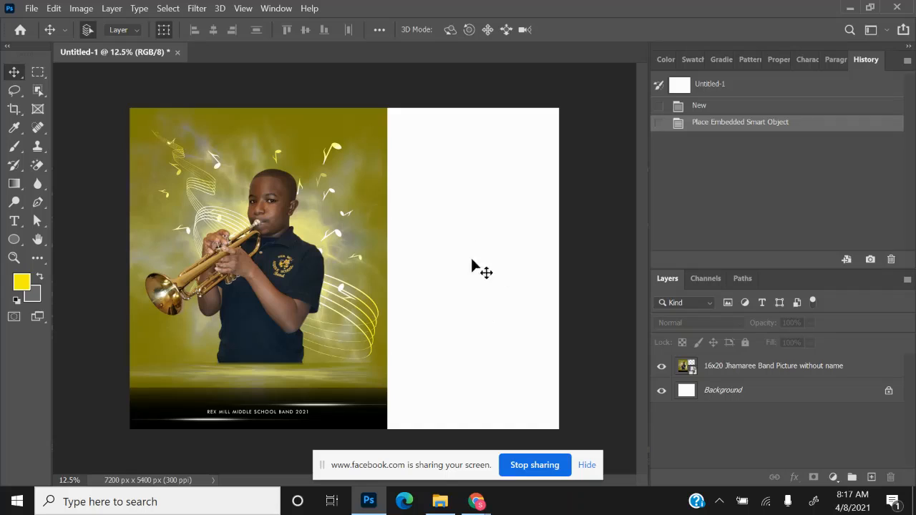
pyautogui.click(15, 220)
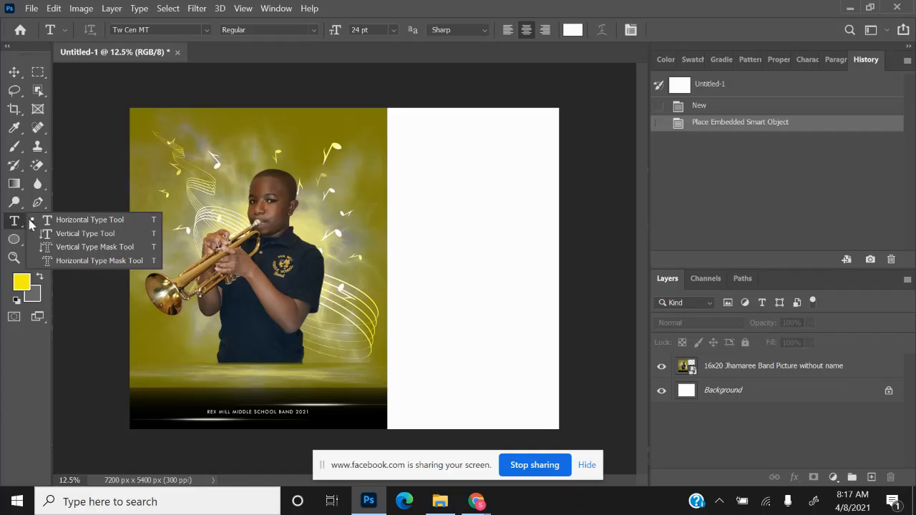
# - Start a 72 pt yellow (fbf30f) text layer on the right side and type the graduate's name
pyautogui.click(47, 222)
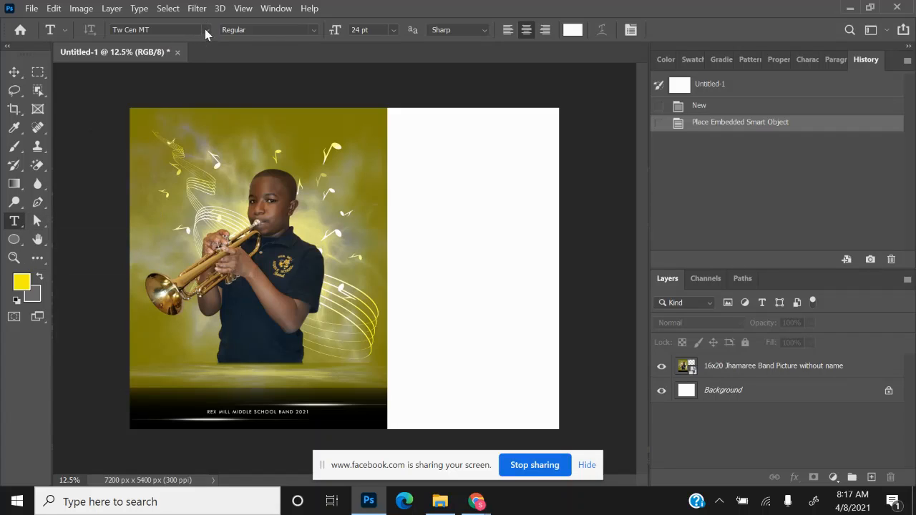
pyautogui.click(431, 188)
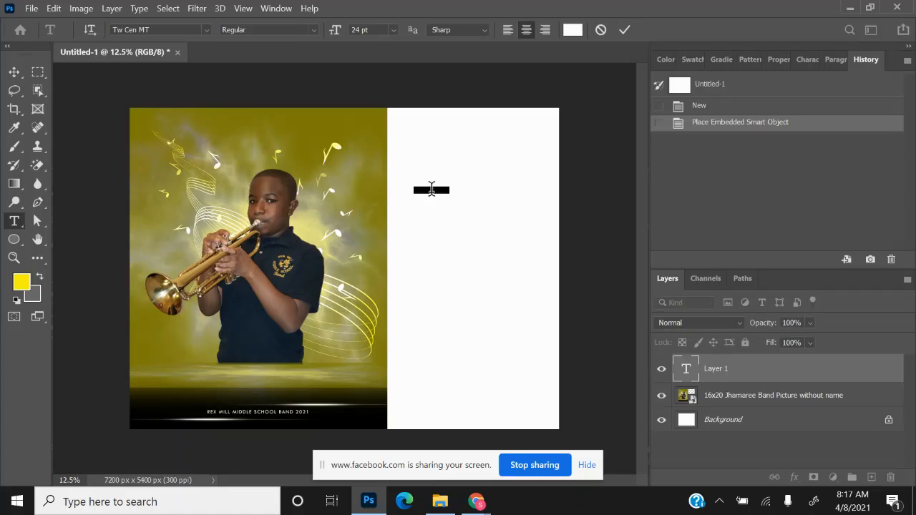
pyautogui.click(395, 31)
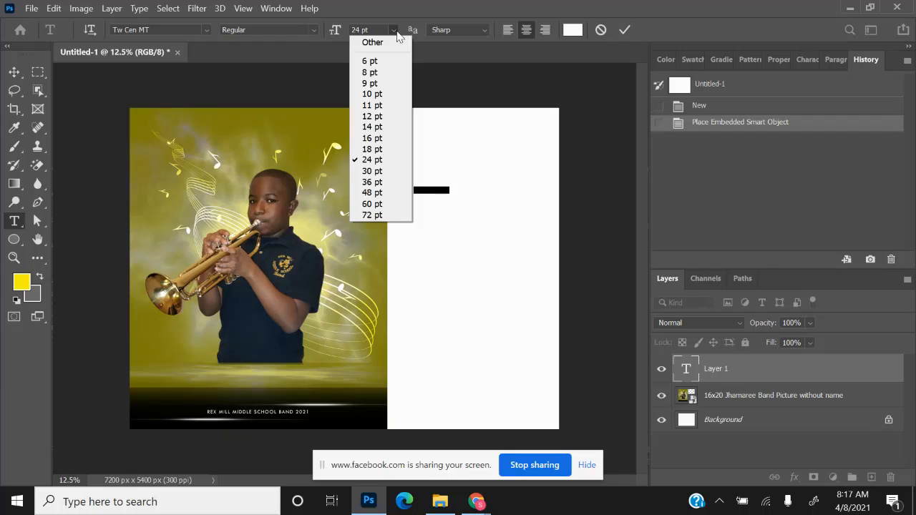
pyautogui.click(378, 215)
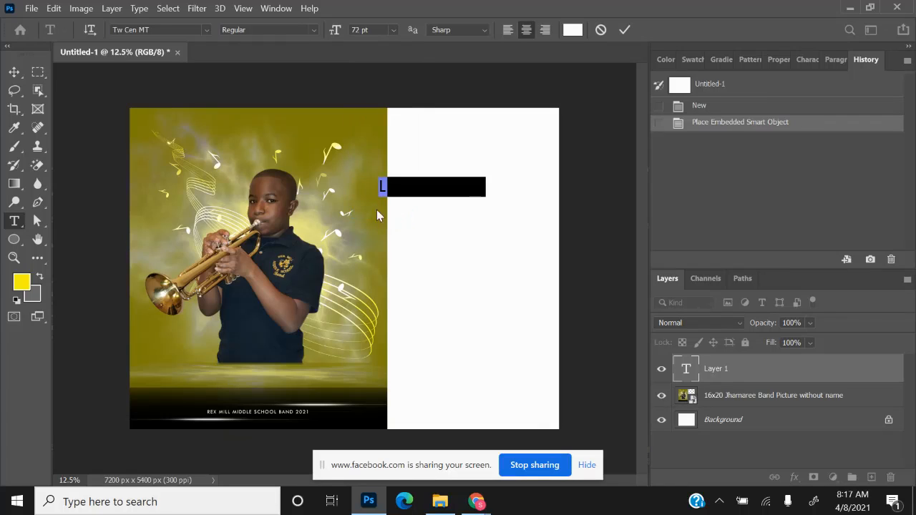
pyautogui.press('BackSpace')
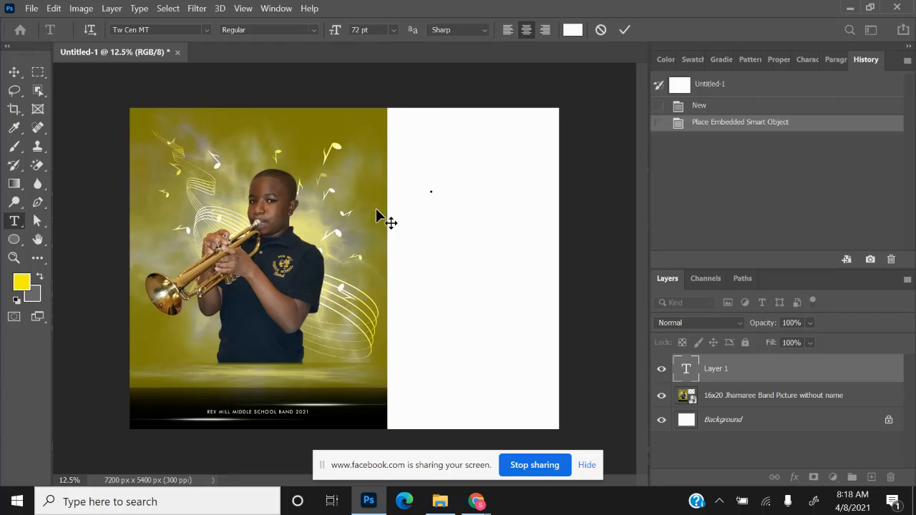
pyautogui.click(572, 30)
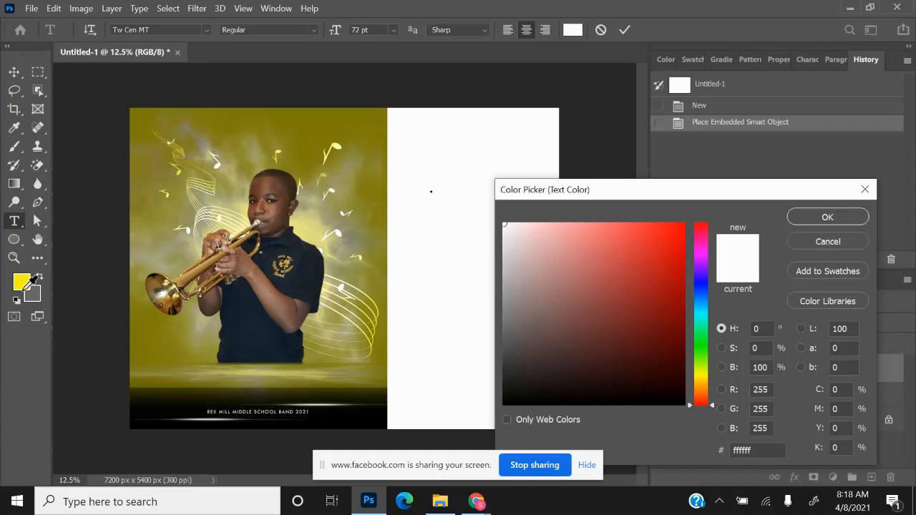
pyautogui.click(27, 279)
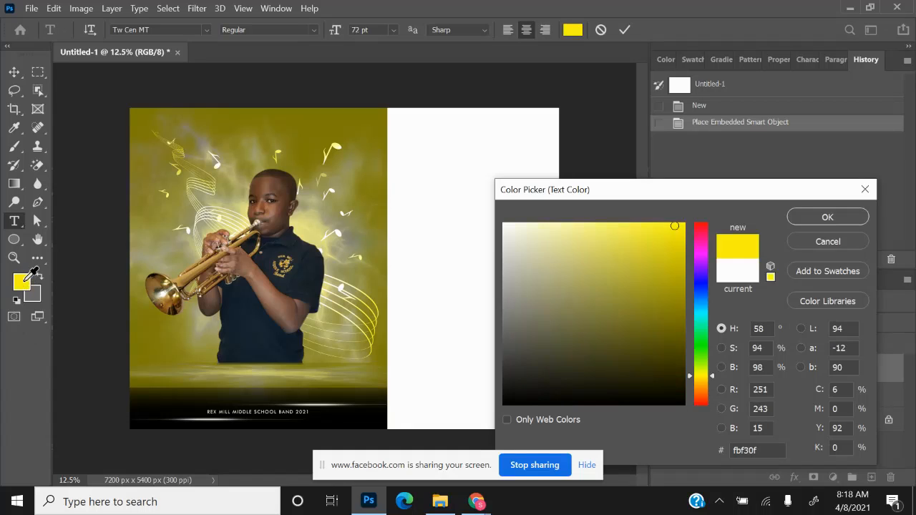
pyautogui.click(847, 226)
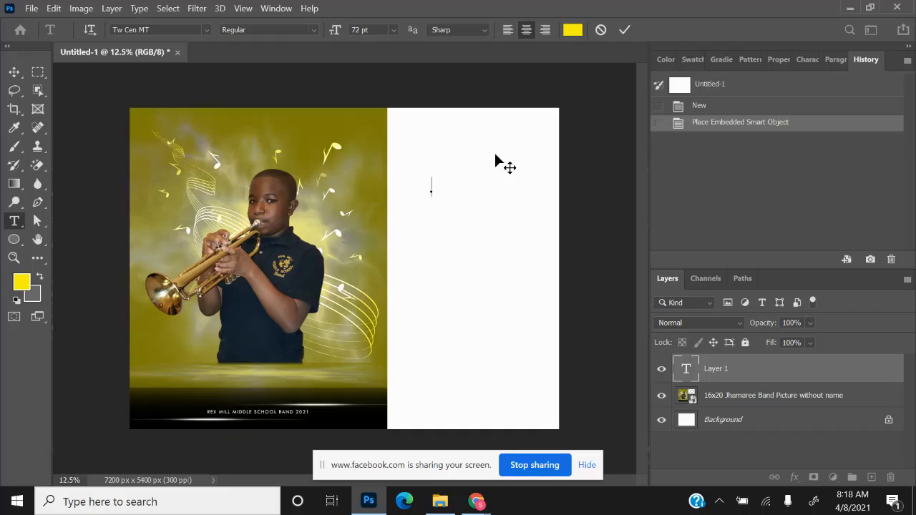
# - Finish the graduate's name and add an '8th Graduate' line beneath it
pyautogui.press('BackSpace')
pyautogui.press('BackSpace')
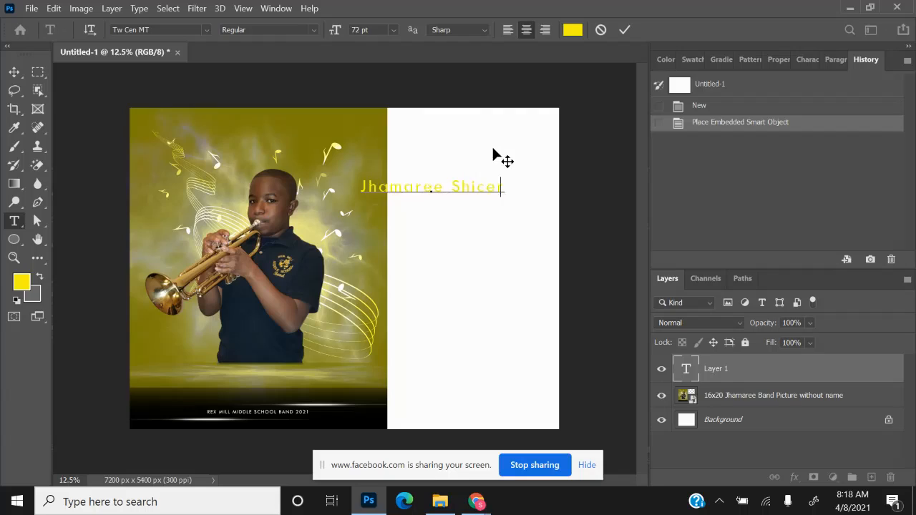
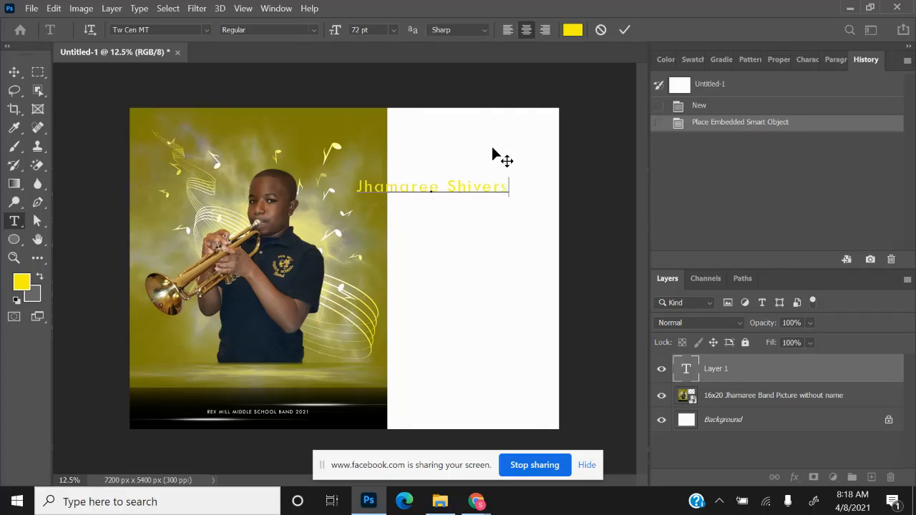
pyautogui.press('Return')
pyautogui.moveTo(497, 148); pyautogui.dragTo(536, 138)
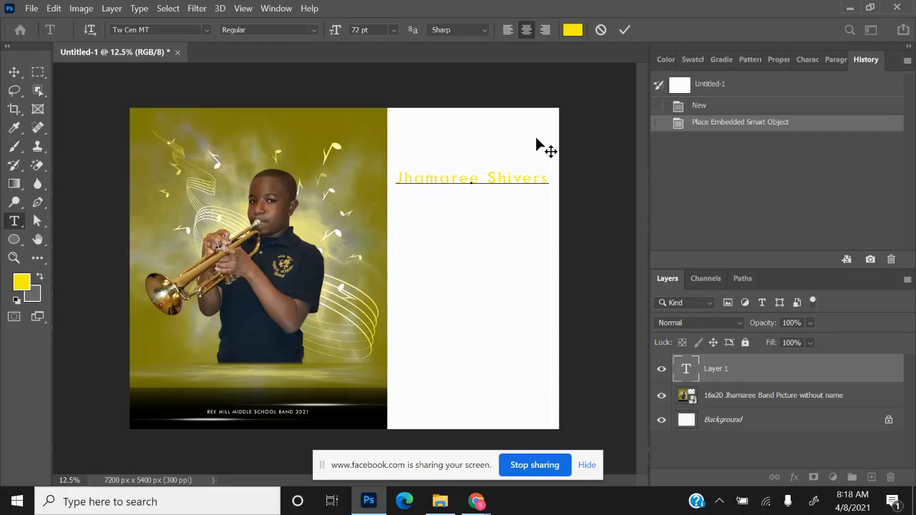
pyautogui.write('8th Graduate')
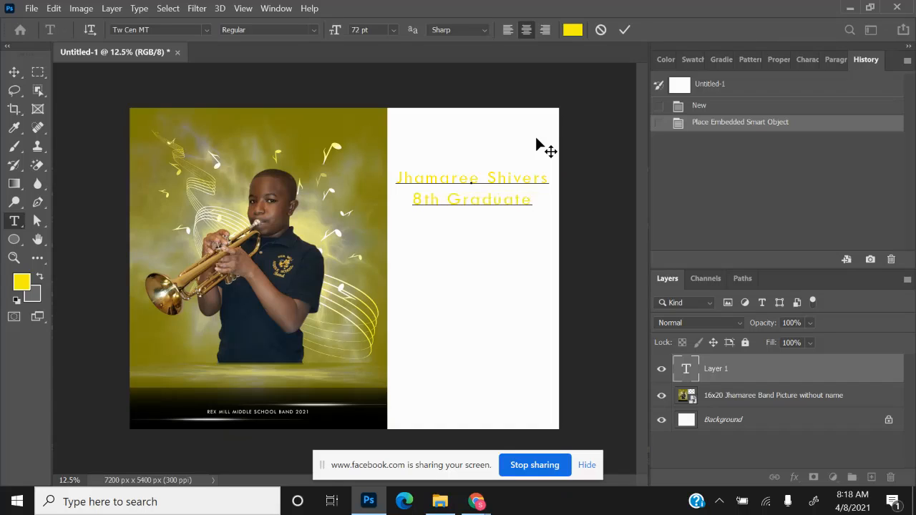
# - Add 'Rex Mill' and 'Middle School' lines below, correcting the typos
pyautogui.press('Return')
pyautogui.write('R')
pyautogui.write('ex Mill')
pyautogui.press('BackSpace')
pyautogui.press('BackSpace')
pyautogui.write('ll Ml')
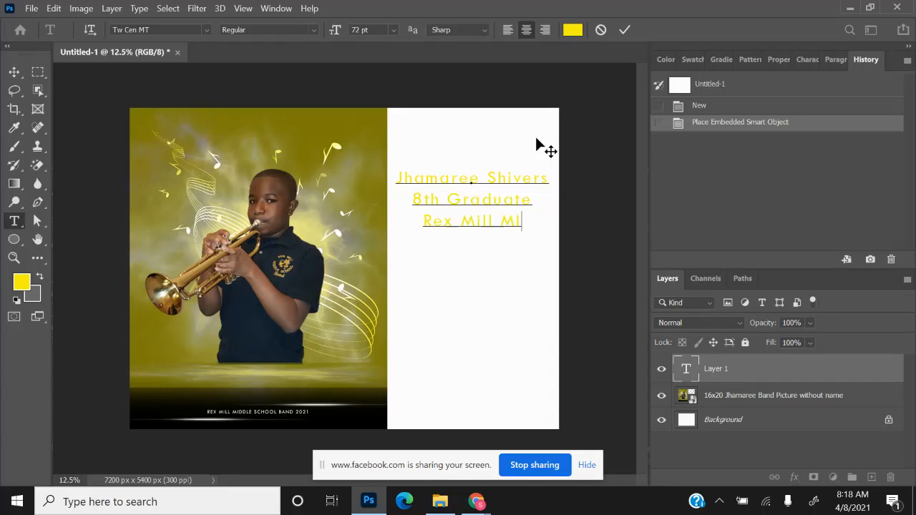
pyautogui.press('BackSpace')
pyautogui.press('BackSpace')
pyautogui.press('BackSpace')
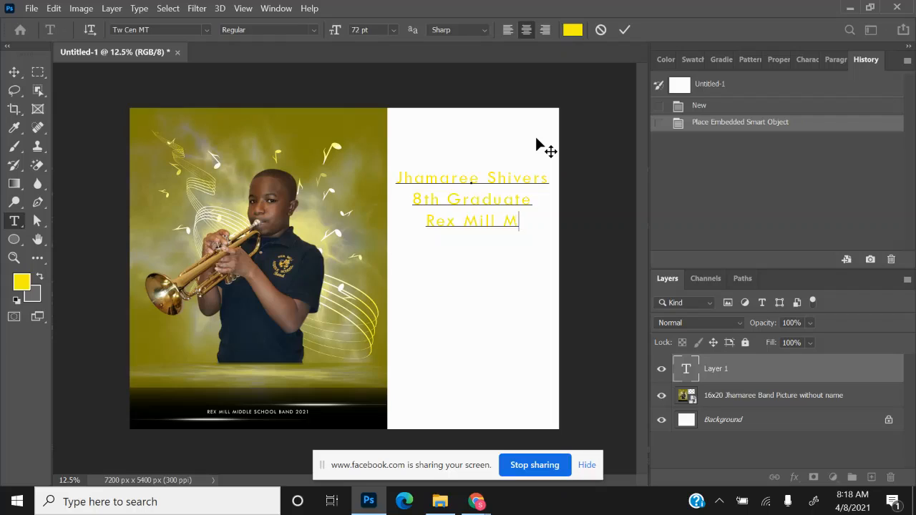
pyautogui.press('Return')
pyautogui.write('MIdd')
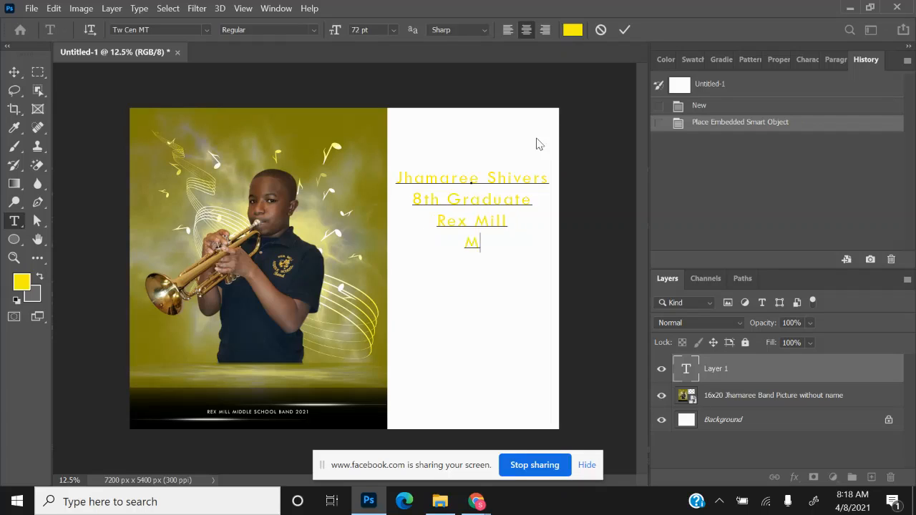
pyautogui.press('BackSpace')
pyautogui.press('BackSpace')
pyautogui.press('BackSpace')
pyautogui.write('iddle S')
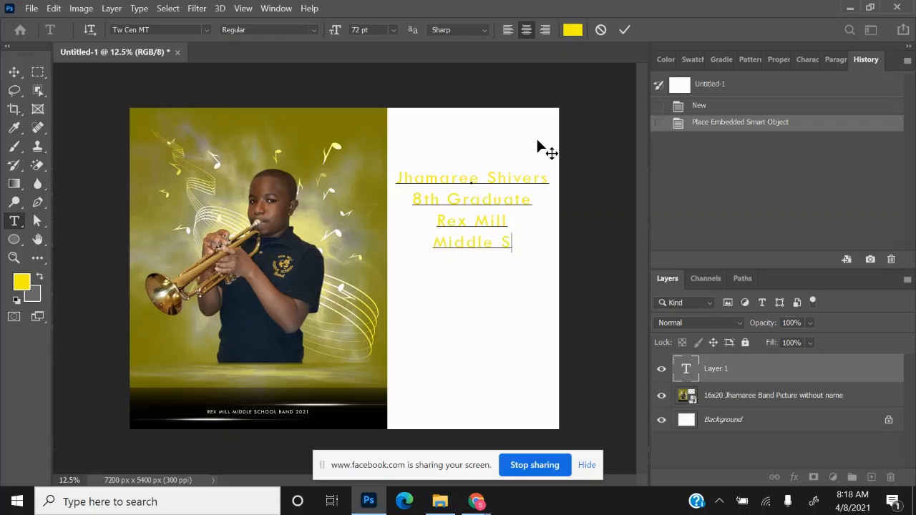
pyautogui.write('chool')
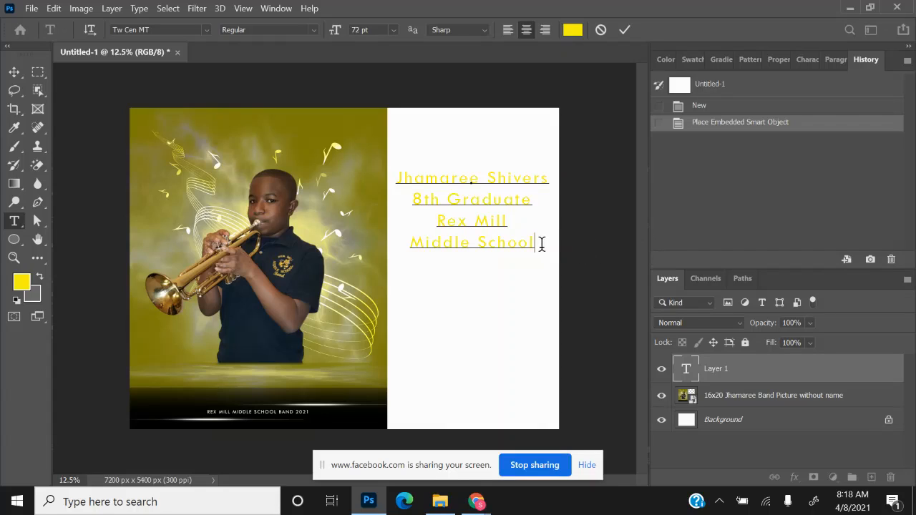
pyautogui.moveTo(538, 244); pyautogui.dragTo(484, 229)
# - Select all four yellow text lines and set them in Rockwell Extra Bold
pyautogui.moveTo(409, 181); pyautogui.dragTo(397, 177)
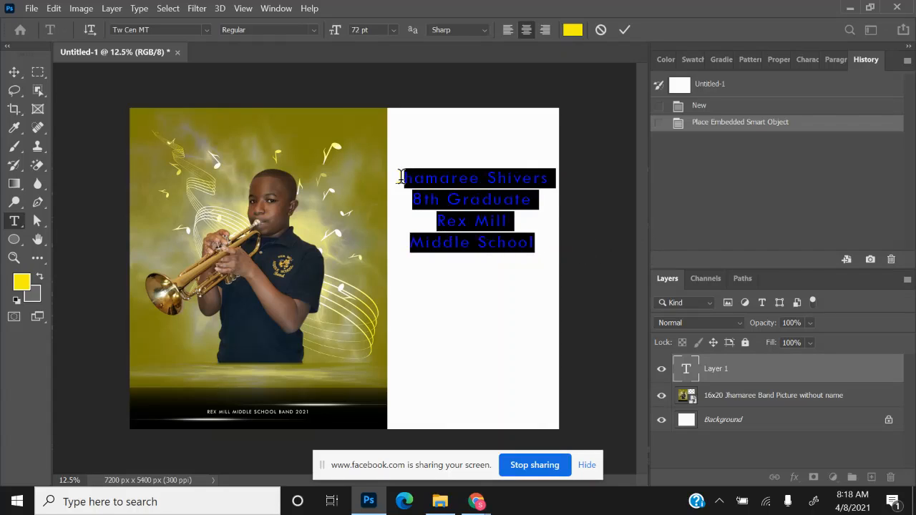
pyautogui.click(207, 28)
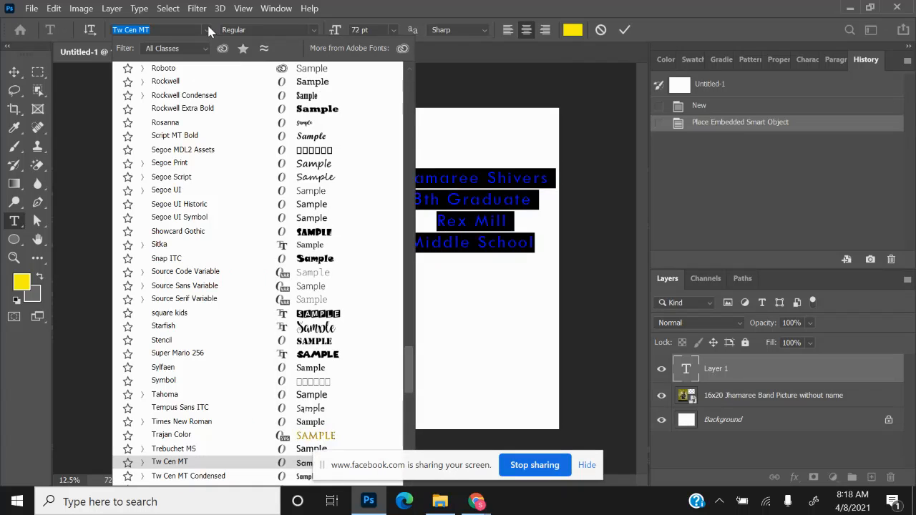
pyautogui.click(272, 111)
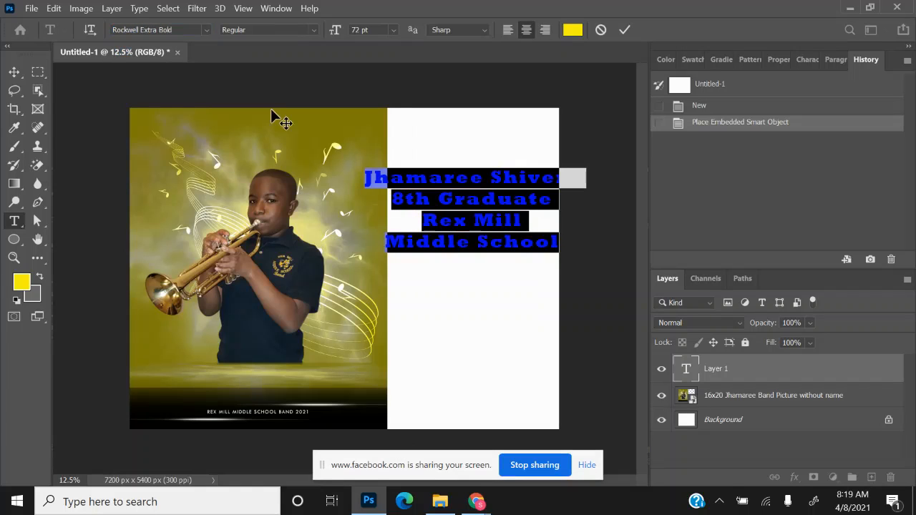
pyautogui.click(205, 25)
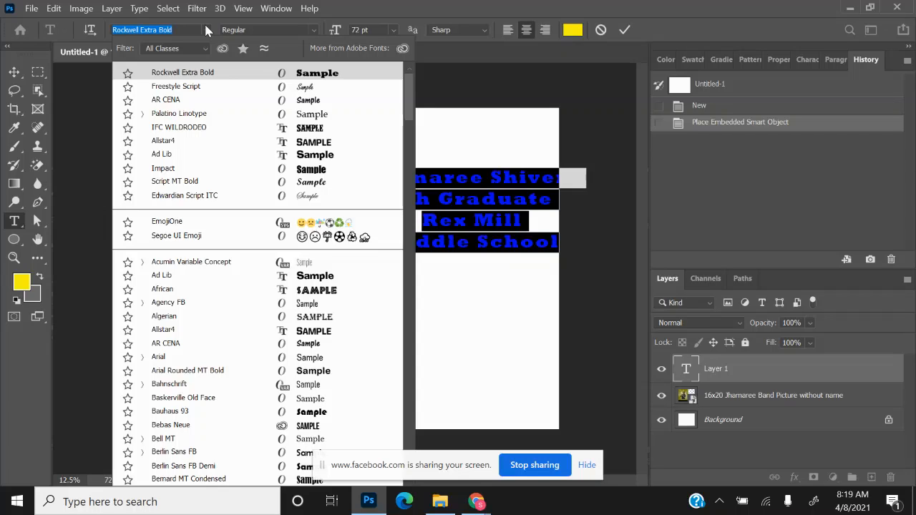
pyautogui.click(528, 142)
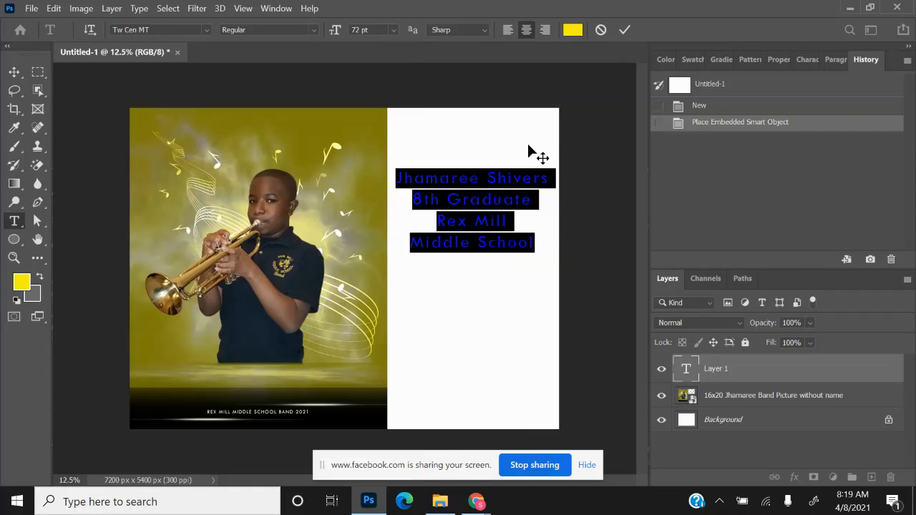
pyautogui.click(206, 30)
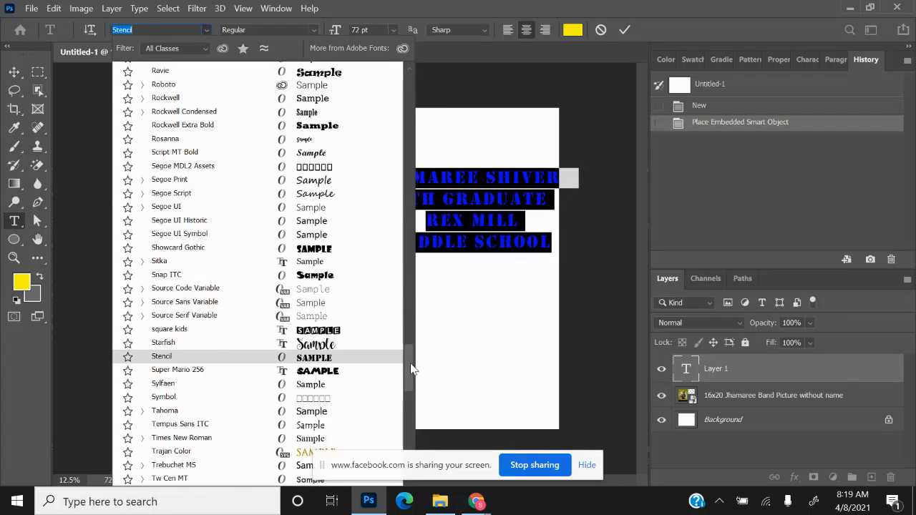
pyautogui.moveTo(410, 363); pyautogui.dragTo(404, 84)
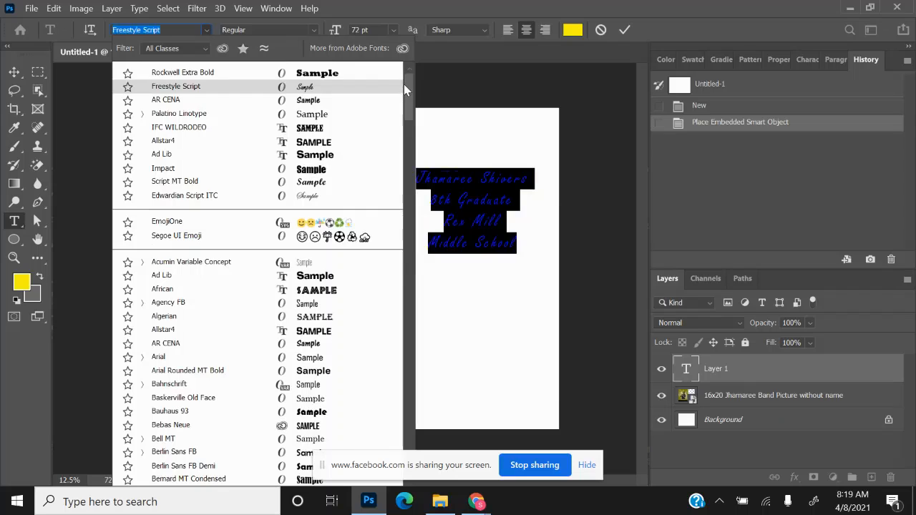
pyautogui.click(354, 69)
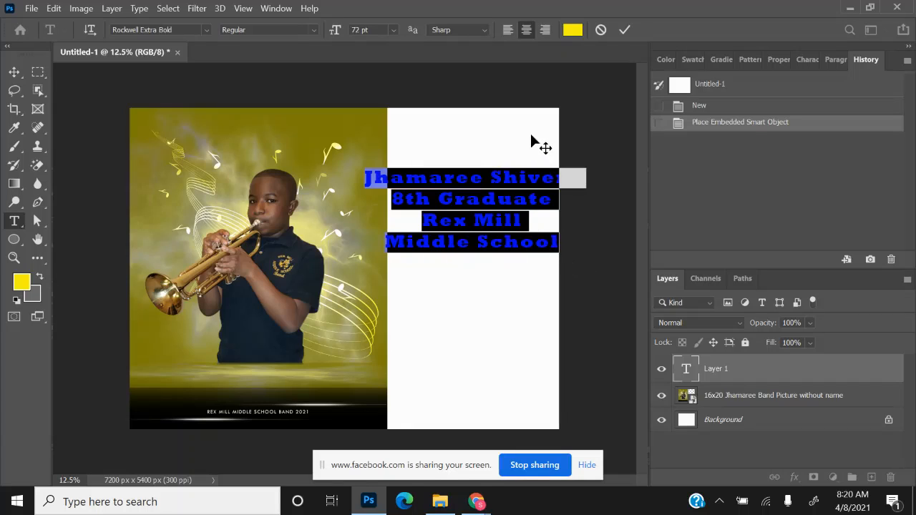
pyautogui.click(412, 221)
# - Delete the 'Rex Mill' and 'Middle School' lines and drag the remaining text block lower
pyautogui.moveTo(412, 222); pyautogui.dragTo(564, 244)
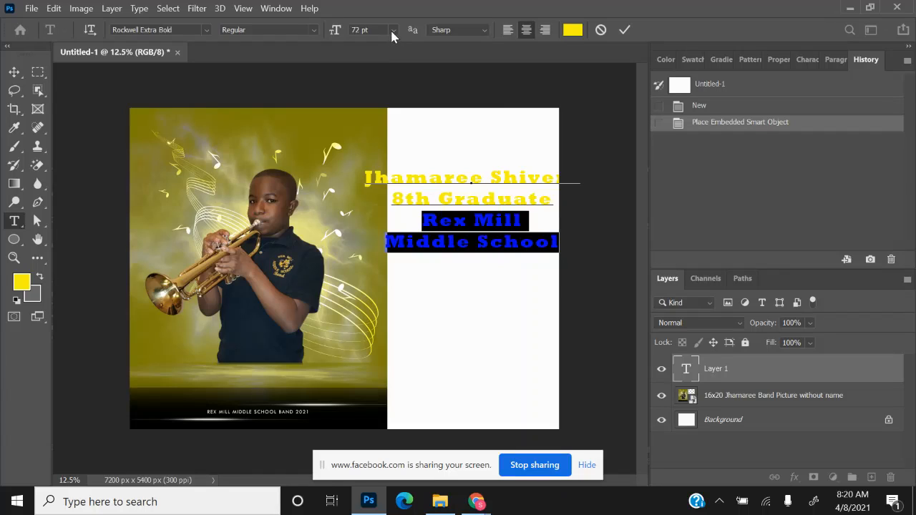
pyautogui.press('BackSpace')
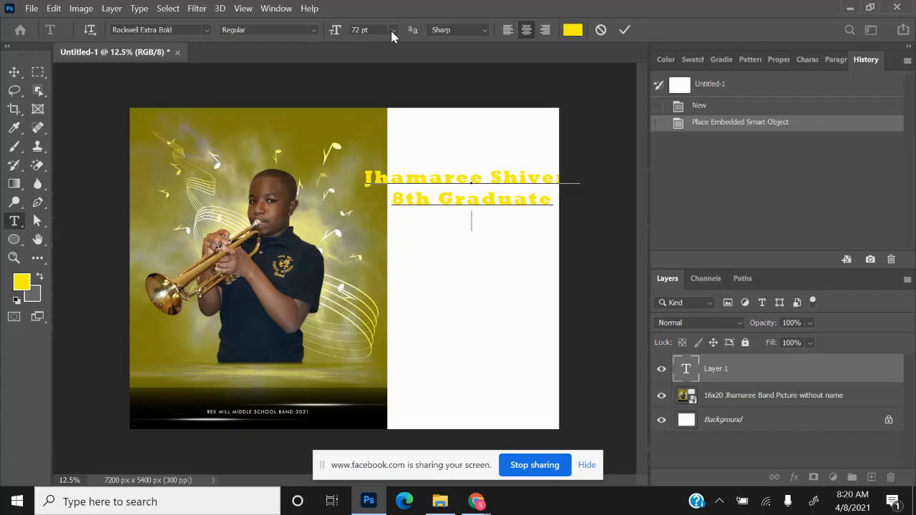
pyautogui.press('BackSpace')
pyautogui.moveTo(499, 163); pyautogui.dragTo(499, 209)
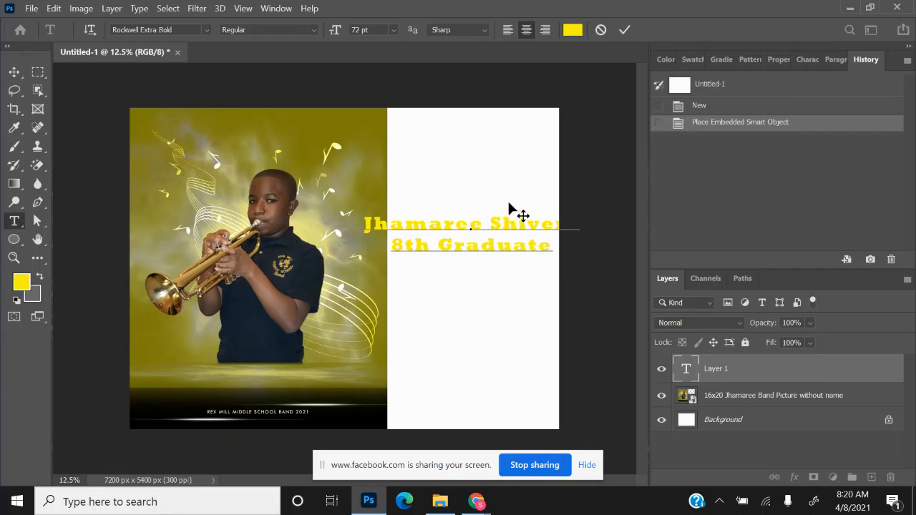
pyautogui.moveTo(509, 206); pyautogui.dragTo(511, 233)
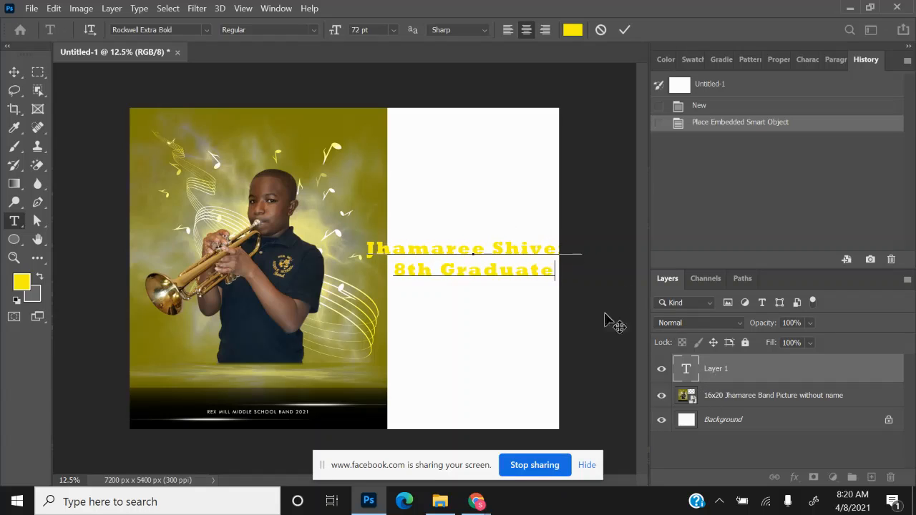
# - Use Edit > Free Transform to narrow and stretch the name and '8th Graduate' text
pyautogui.click(56, 11)
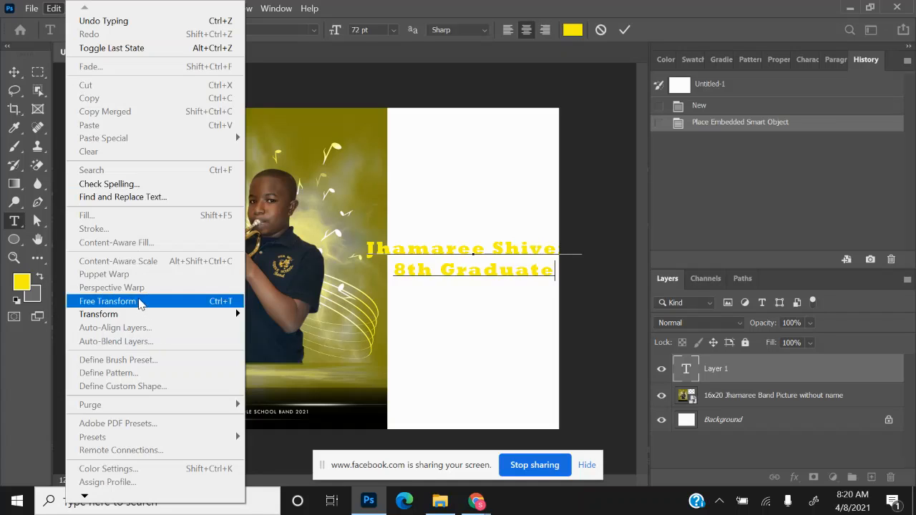
pyautogui.click(138, 300)
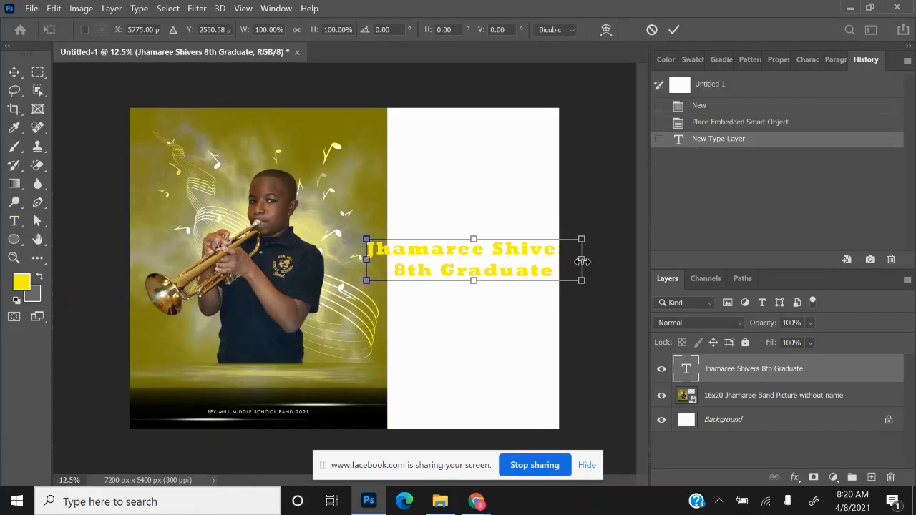
pyautogui.moveTo(581, 261); pyautogui.dragTo(526, 266)
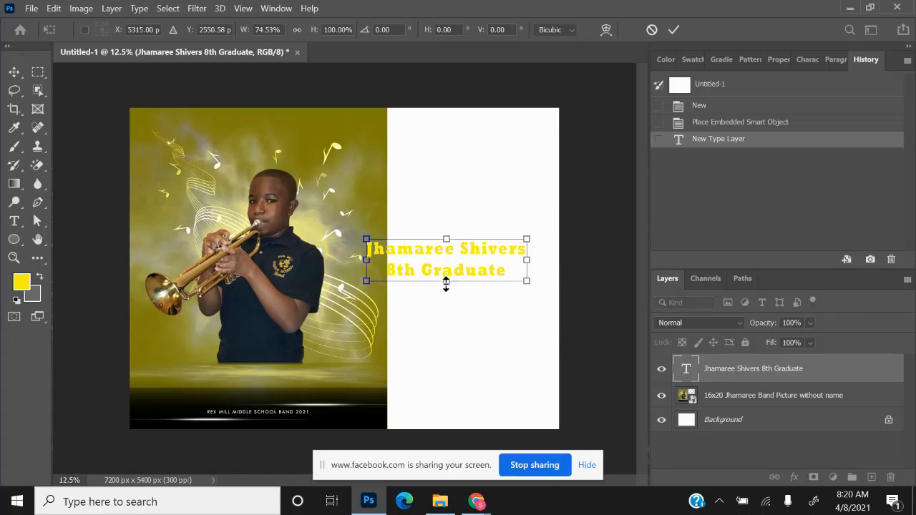
pyautogui.moveTo(447, 281); pyautogui.dragTo(449, 301)
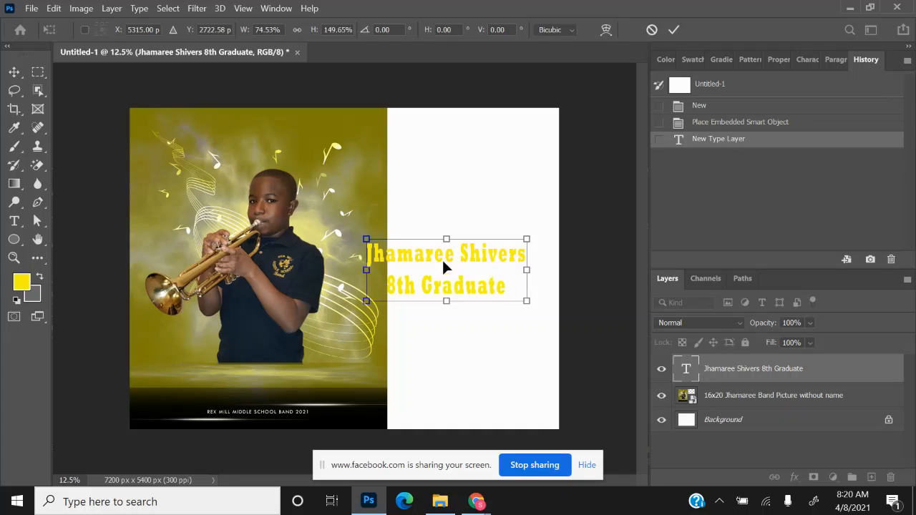
pyautogui.moveTo(443, 262); pyautogui.dragTo(469, 240)
pyautogui.press('Return')
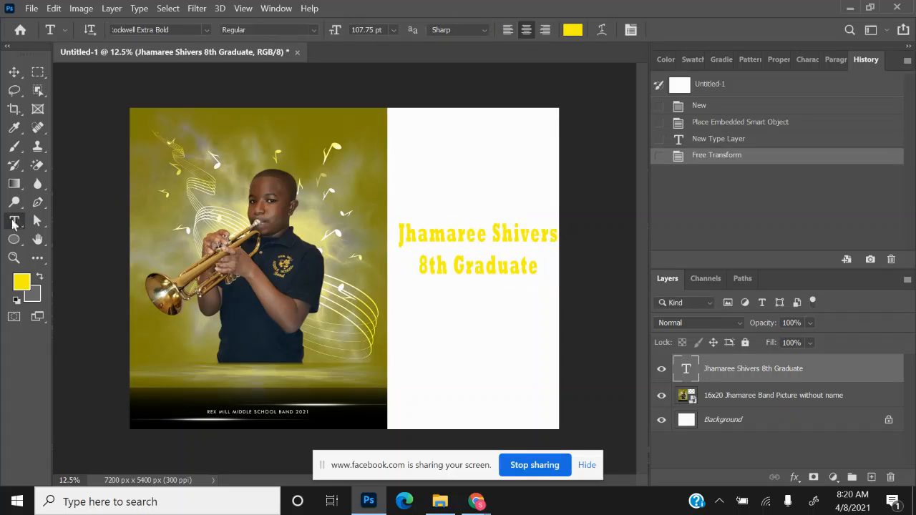
pyautogui.click(14, 73)
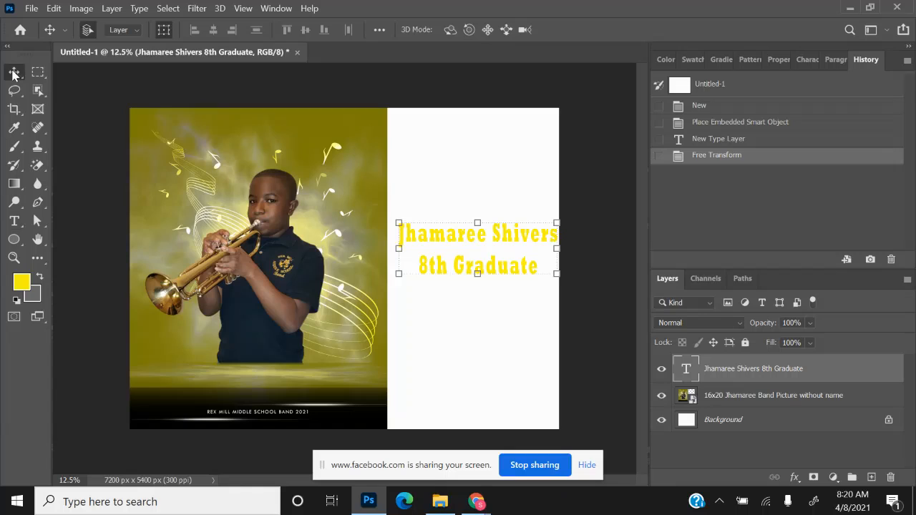
# - Add a 'Class of 2021' text layer near the panel top and drag it into position
pyautogui.click(14, 222)
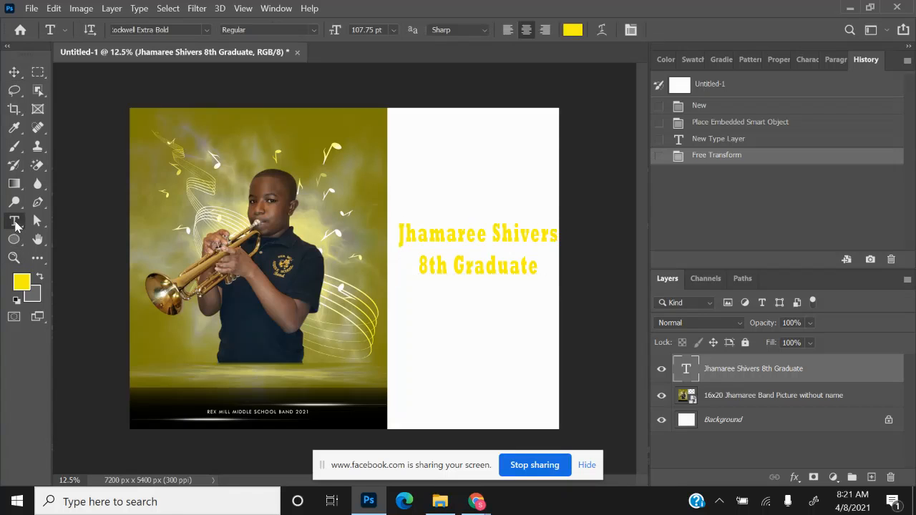
pyautogui.click(449, 155)
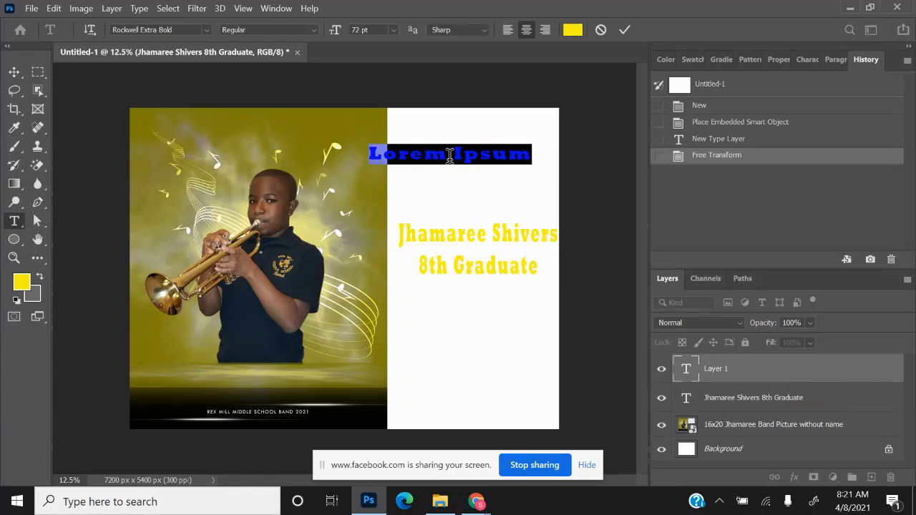
pyautogui.write('Class of')
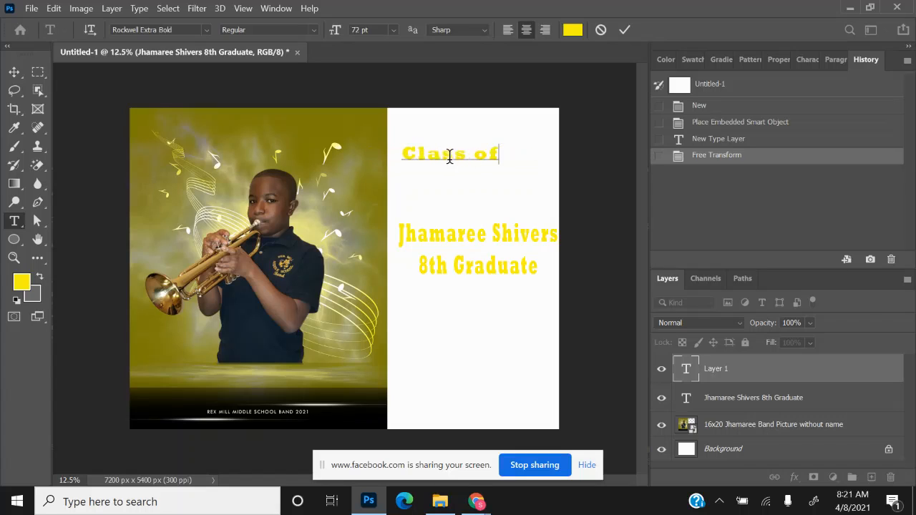
pyautogui.write(' 2021')
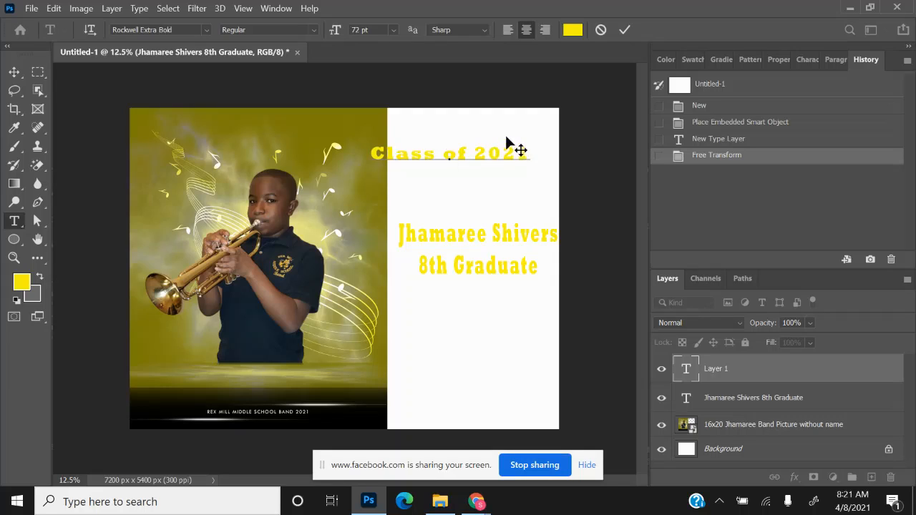
pyautogui.moveTo(509, 143); pyautogui.dragTo(382, 172)
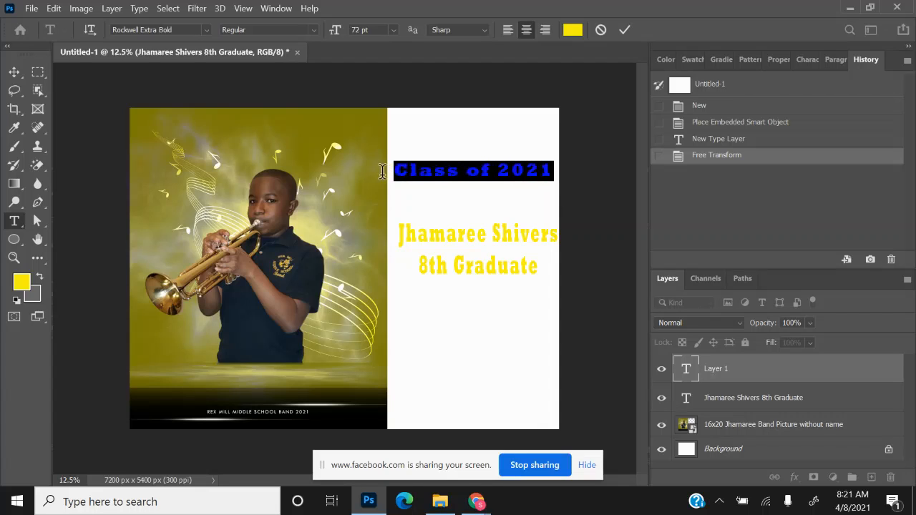
pyautogui.click(205, 31)
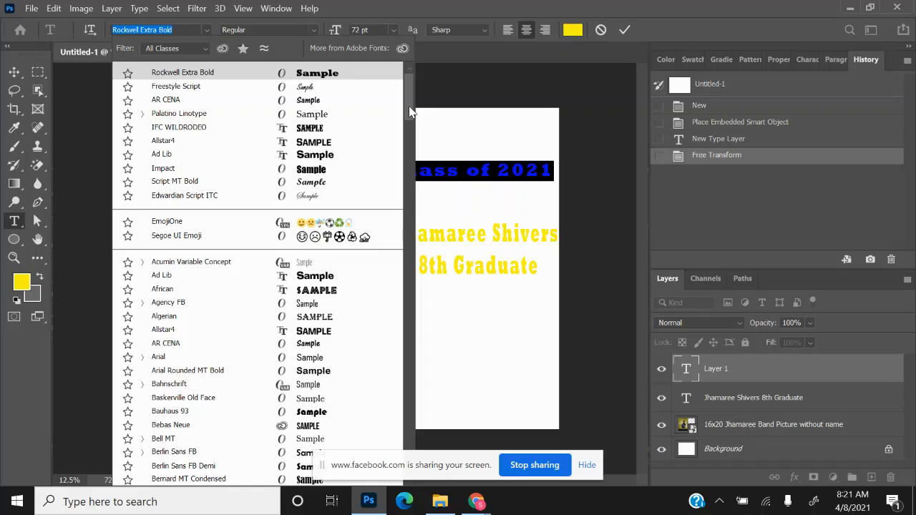
# - Browse the font list and set the 'Class of 2021' heading to Lucida Handwriting
pyautogui.moveTo(409, 106); pyautogui.dragTo(419, 254)
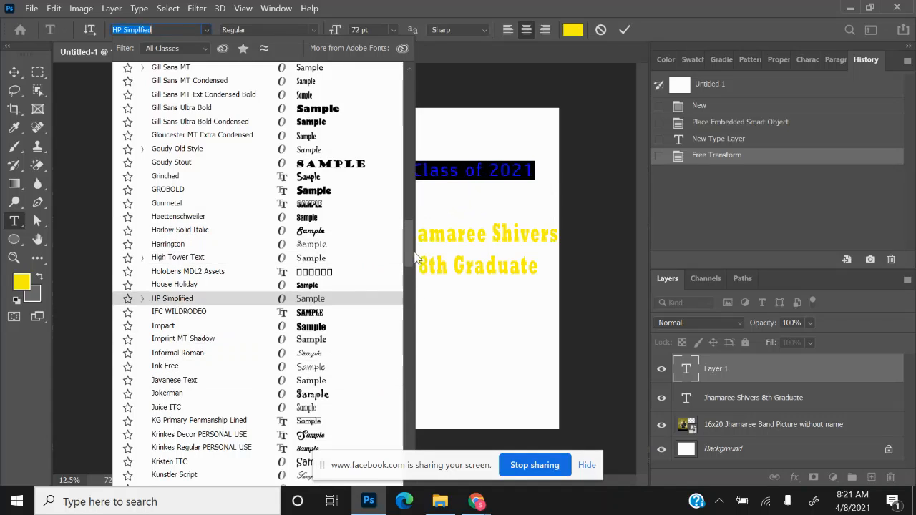
pyautogui.moveTo(415, 261); pyautogui.dragTo(417, 293)
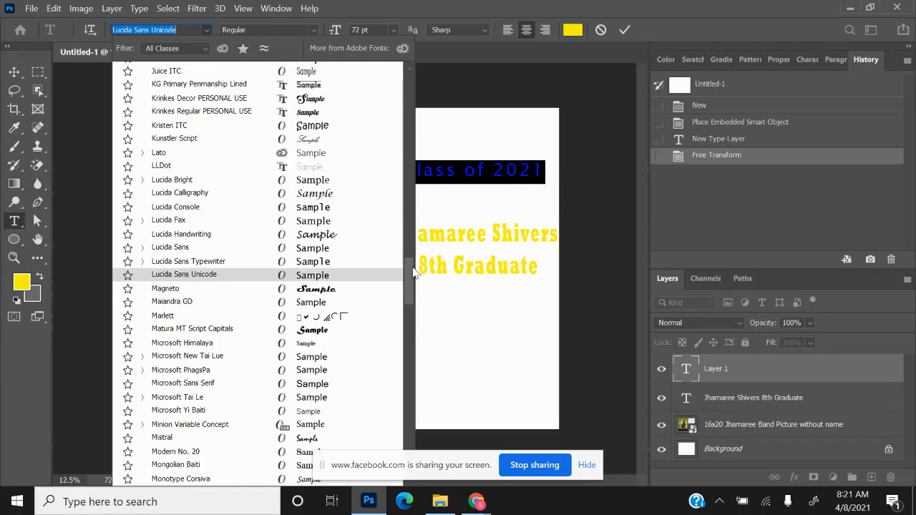
pyautogui.moveTo(413, 274); pyautogui.dragTo(419, 357)
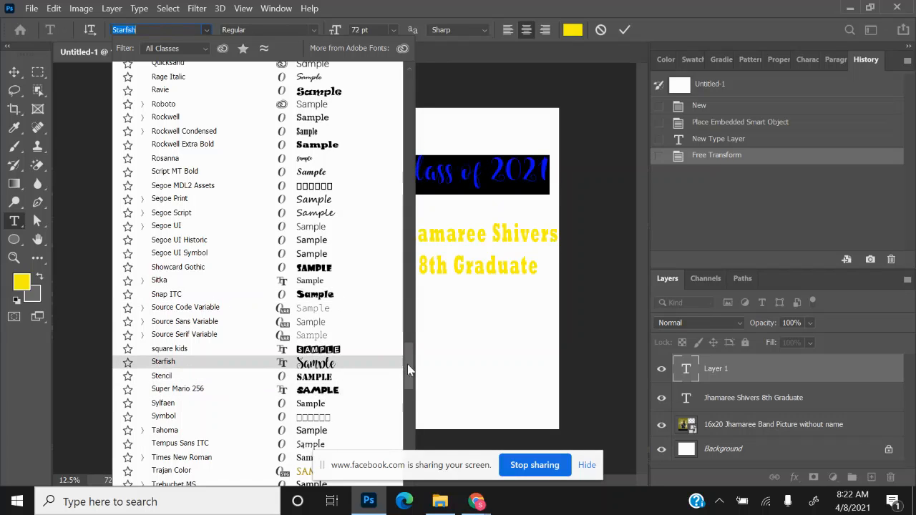
pyautogui.moveTo(407, 368); pyautogui.dragTo(412, 397)
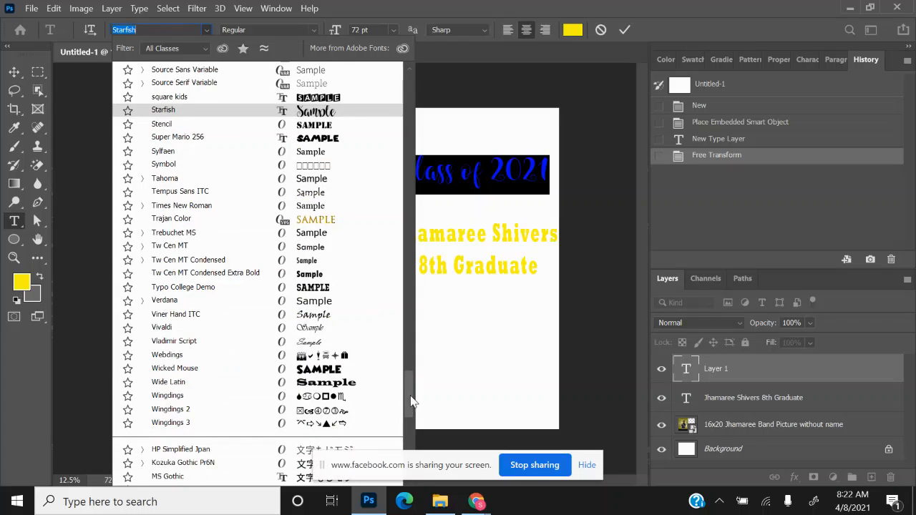
pyautogui.moveTo(412, 397); pyautogui.dragTo(407, 304)
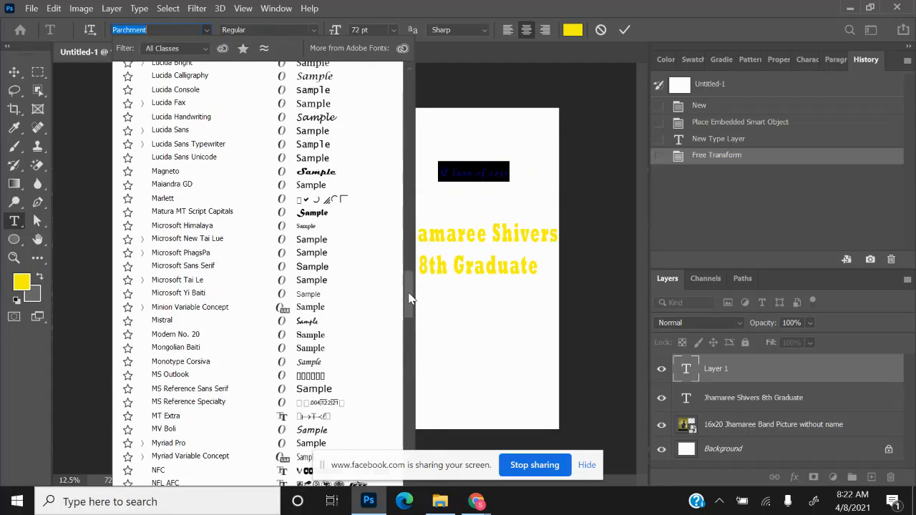
pyautogui.scroll(1, 410, 298)
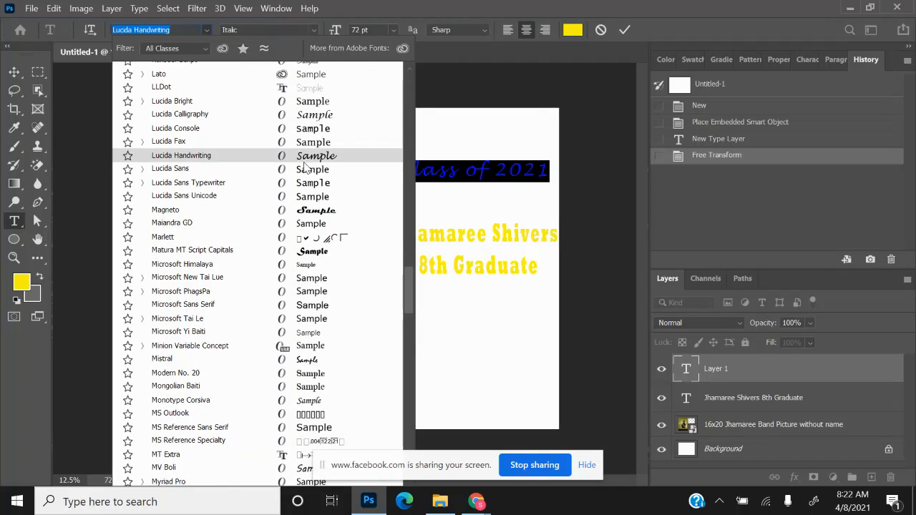
pyautogui.click(298, 159)
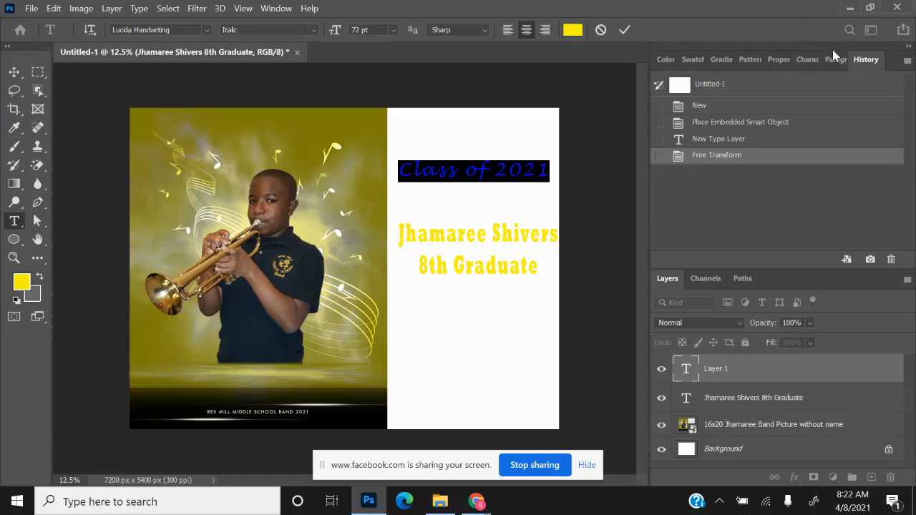
# - Apply Faux Bold to the 'Class of 2021' heading and stretch it taller to 169.95 pt
pyautogui.click(808, 61)
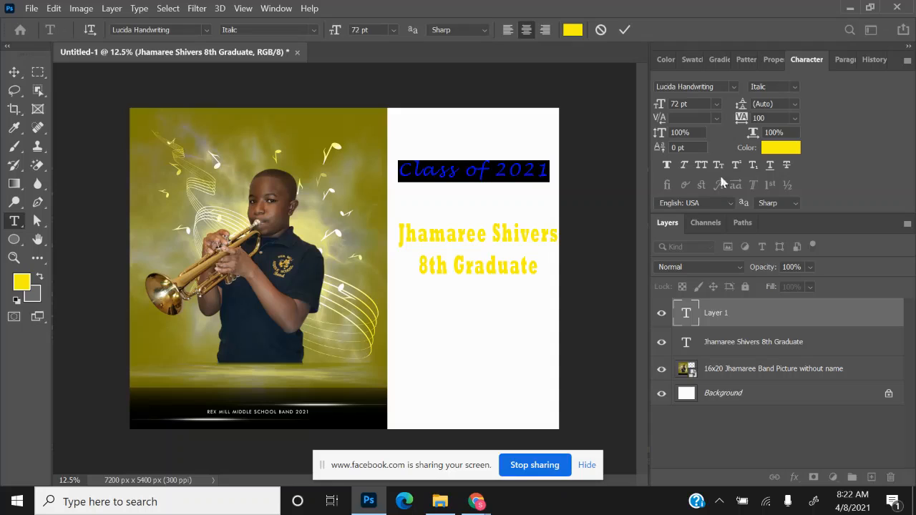
pyautogui.click(667, 165)
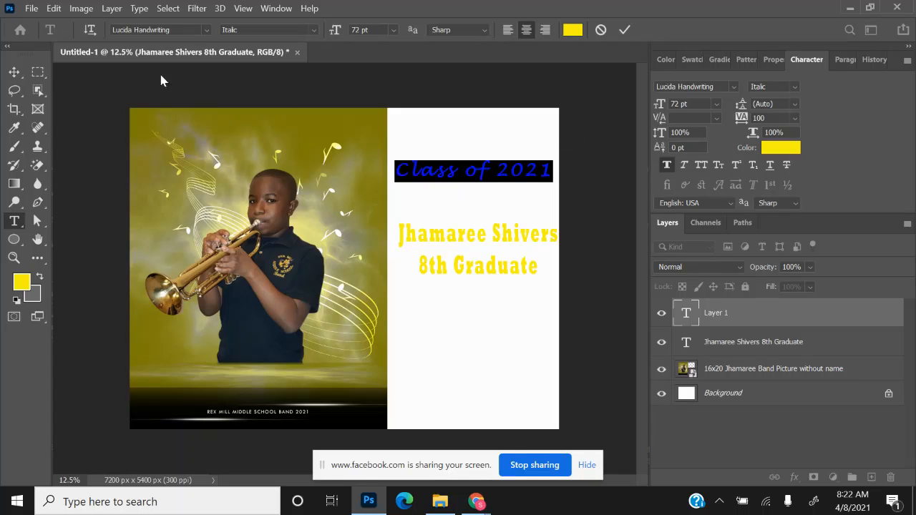
pyautogui.click(13, 74)
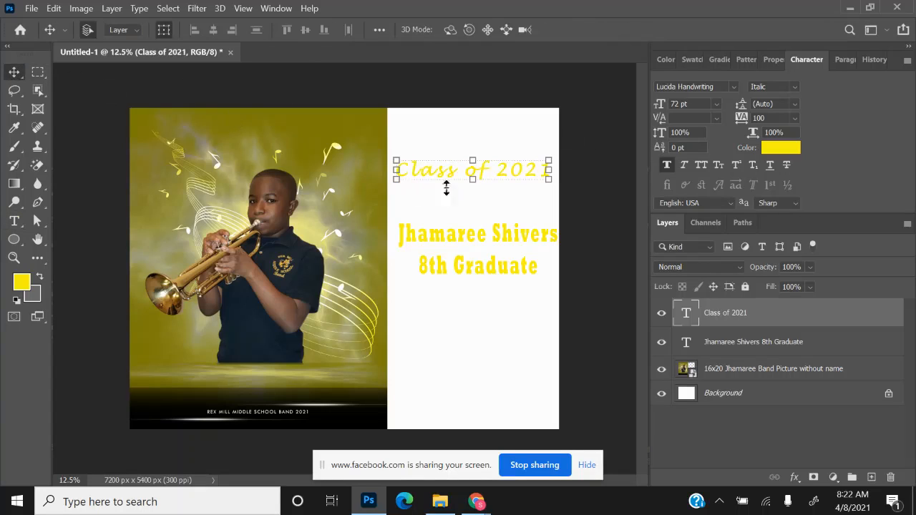
pyautogui.moveTo(472, 179); pyautogui.dragTo(469, 152)
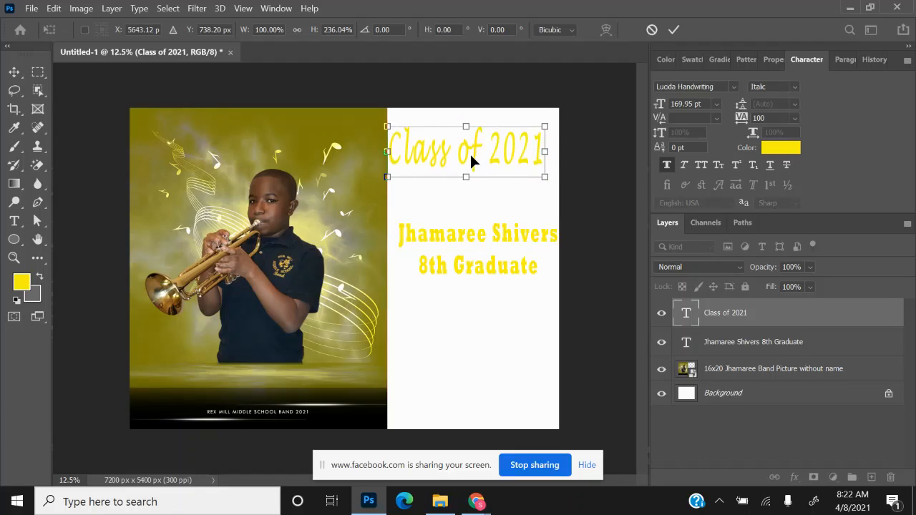
pyautogui.press('Right')
pyautogui.press('Right')
pyautogui.press('Right')
pyautogui.press('Right')
pyautogui.press('Right')
pyautogui.press('Right')
pyautogui.press('Right')
pyautogui.press('Right')
pyautogui.press('Right')
pyautogui.press('Right')
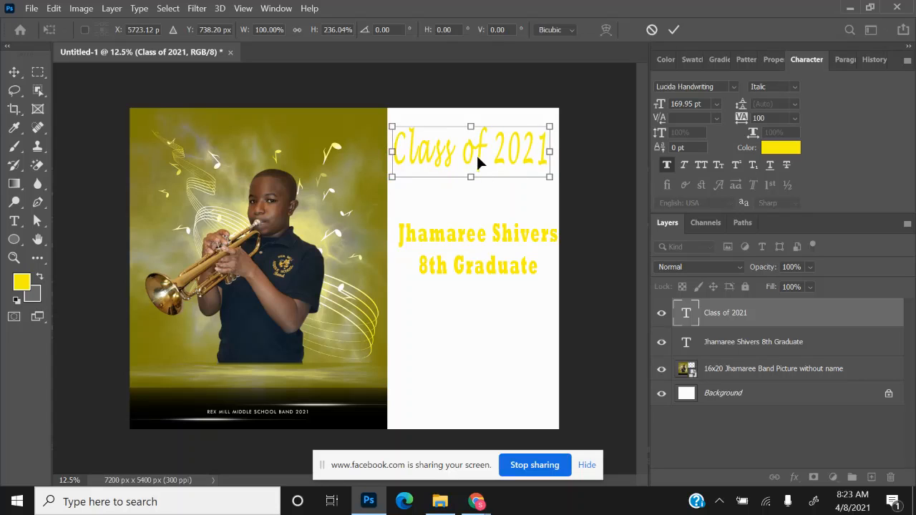
pyautogui.press('Return')
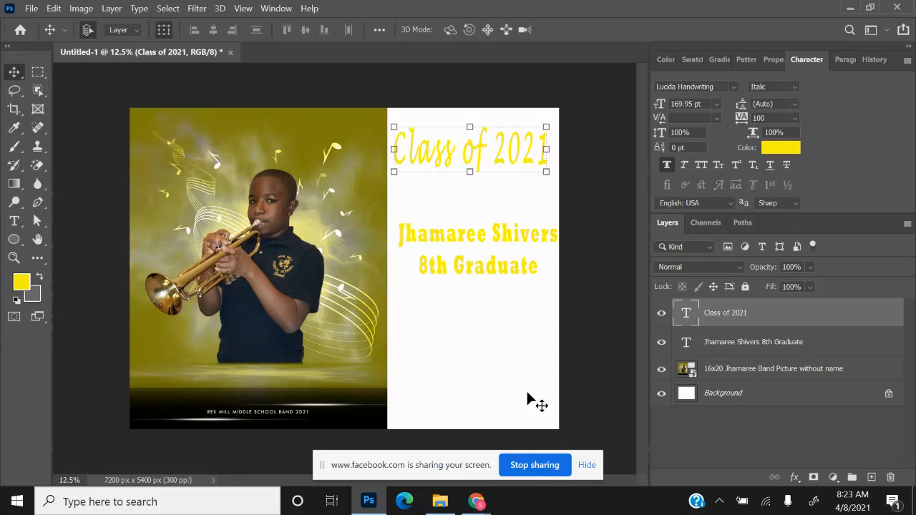
# - Select the white Background layer and unlock it into an editable Layer 0
pyautogui.click(528, 395)
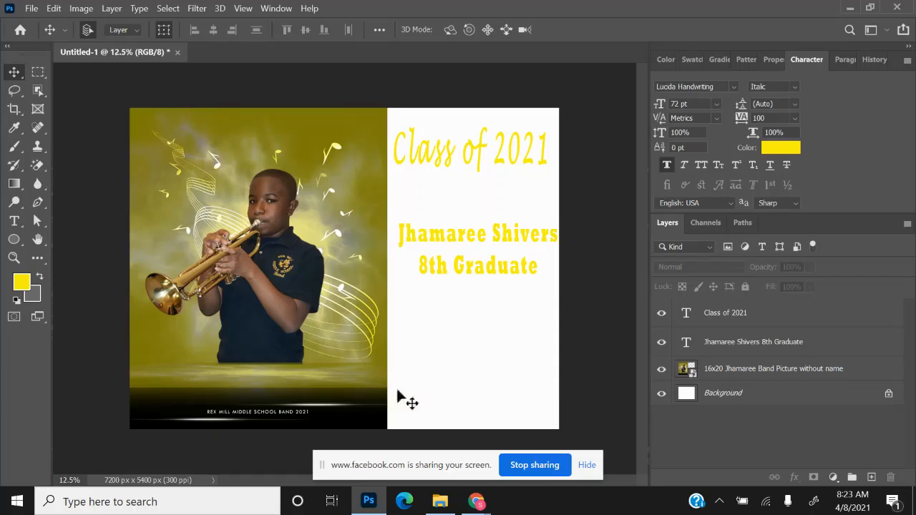
pyautogui.click(687, 398)
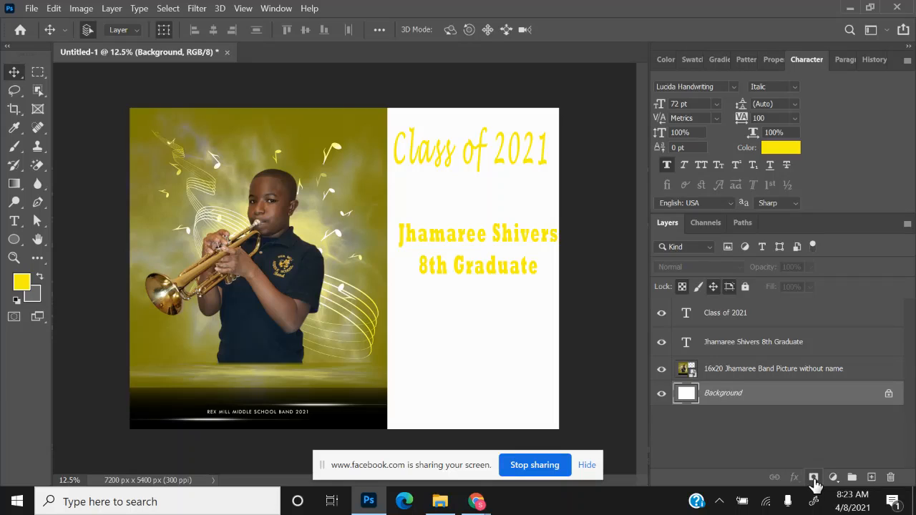
pyautogui.click(813, 477)
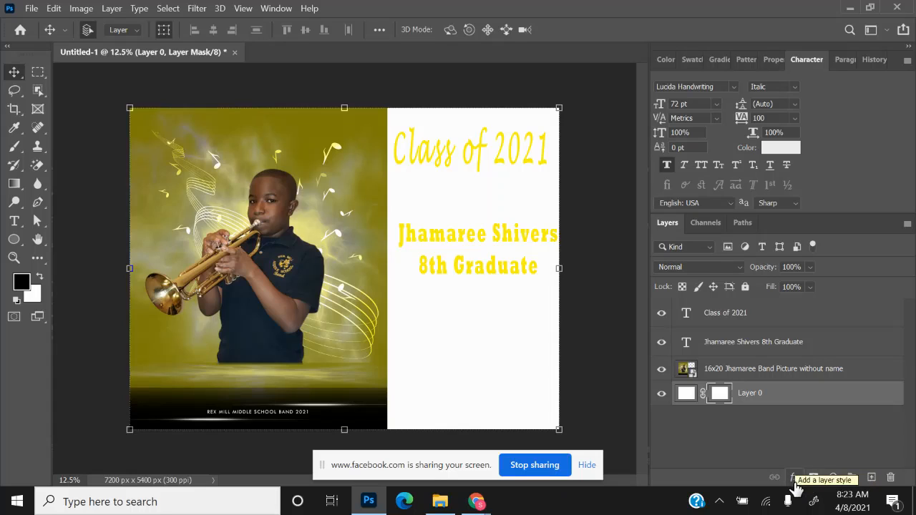
# - Give Layer 0 a black (000000) Color Overlay so the right panel turns black
pyautogui.click(794, 478)
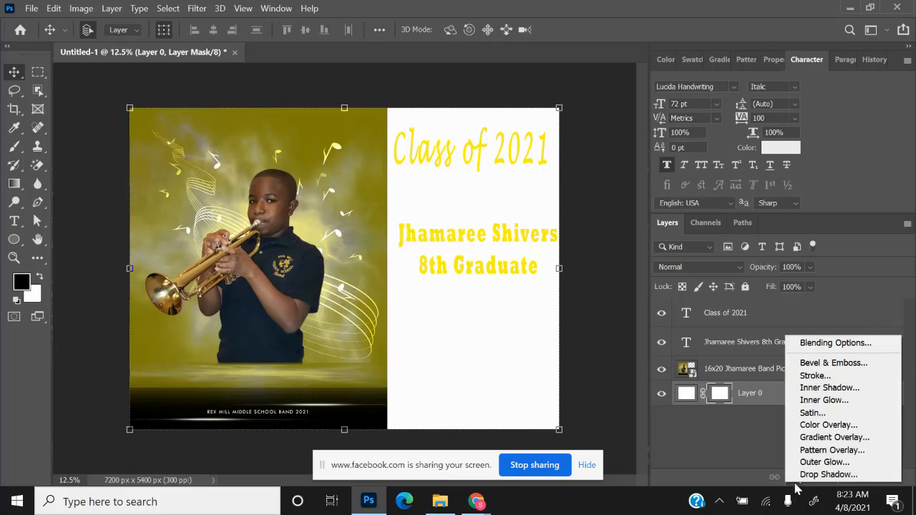
pyautogui.click(813, 426)
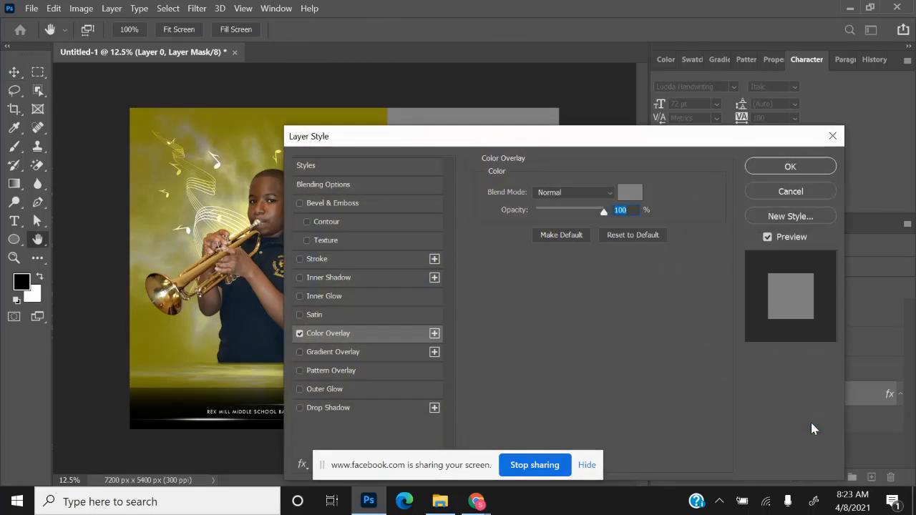
pyautogui.click(629, 192)
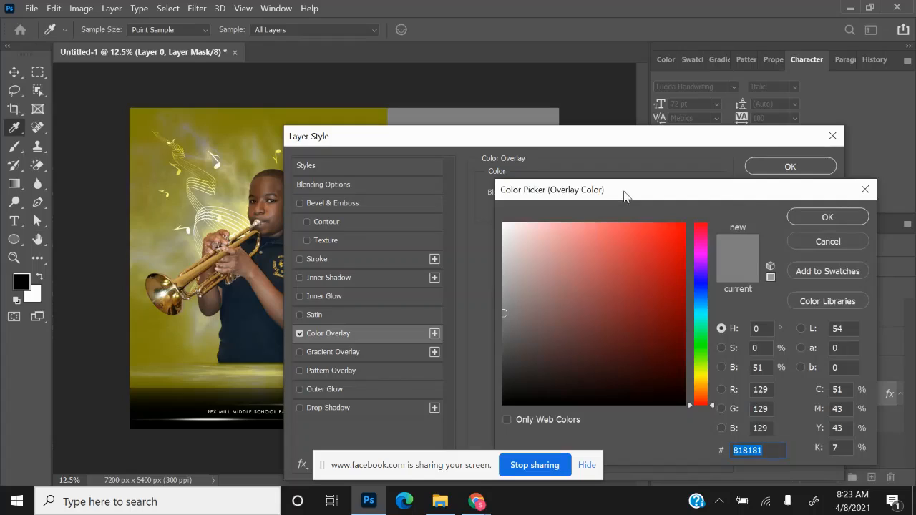
pyautogui.click(780, 450)
pyautogui.write('00')
pyautogui.press('BackSpace')
pyautogui.press('BackSpace')
pyautogui.press('BackSpace')
pyautogui.press('BackSpace')
pyautogui.press('BackSpace')
pyautogui.press('BackSpace')
pyautogui.press('BackSpace')
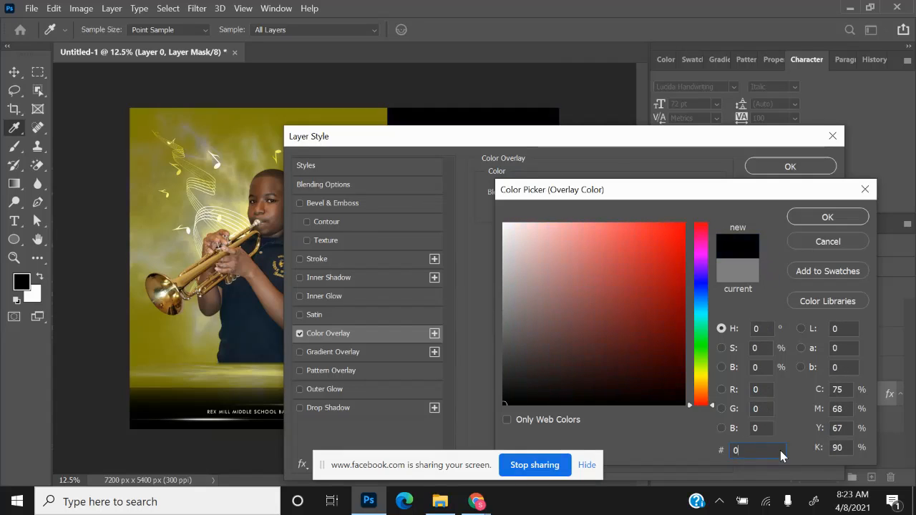
pyautogui.write('00000')
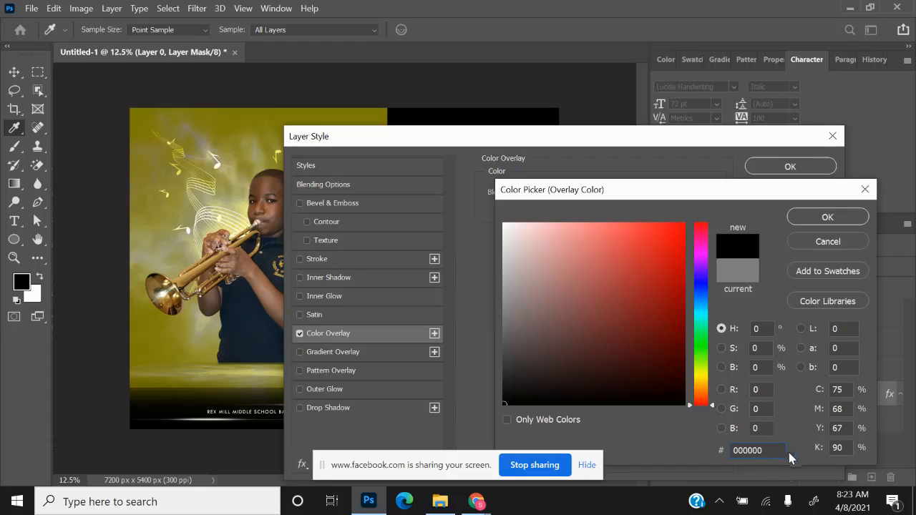
pyautogui.click(816, 219)
pyautogui.click(773, 169)
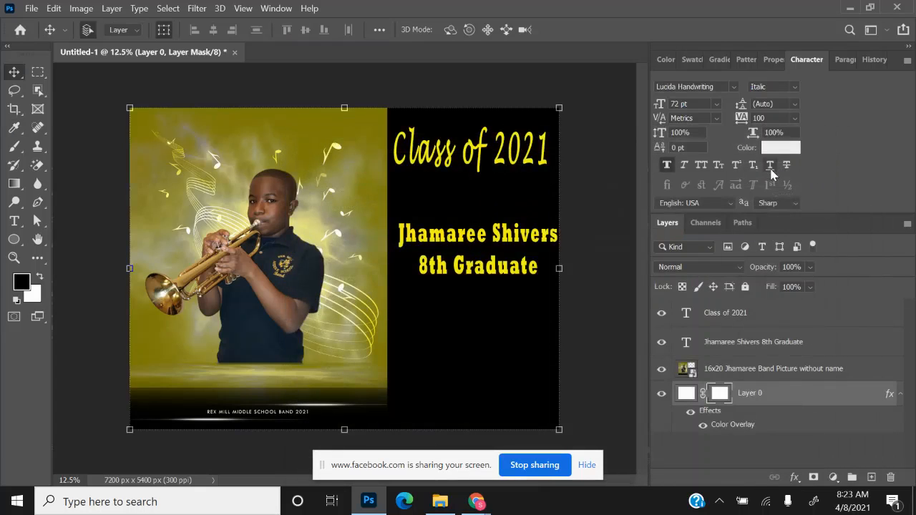
pyautogui.hotkey('ctrl', 't')
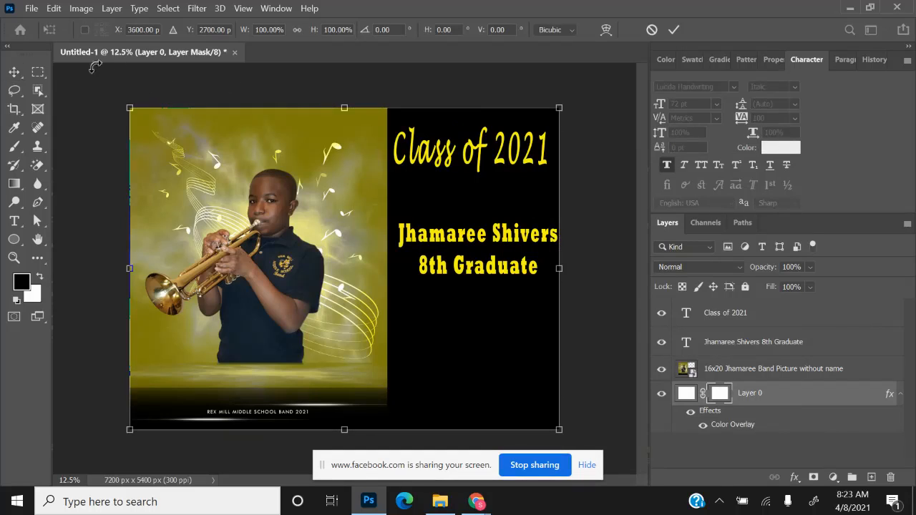
# - Nudge the 'Class of 2021' heading down and slightly right, and the name text slightly left
pyautogui.click(15, 72)
pyautogui.click(443, 165)
pyautogui.hotkey('shift', 'Down')
pyautogui.hotkey('shift', 'Down')
pyautogui.hotkey('shift', 'Down')
pyautogui.hotkey('shift', 'Down')
pyautogui.hotkey('shift', 'Down')
pyautogui.hotkey('shift', 'Down')
pyautogui.hotkey('shift', 'Down')
pyautogui.hotkey('shift', 'Down')
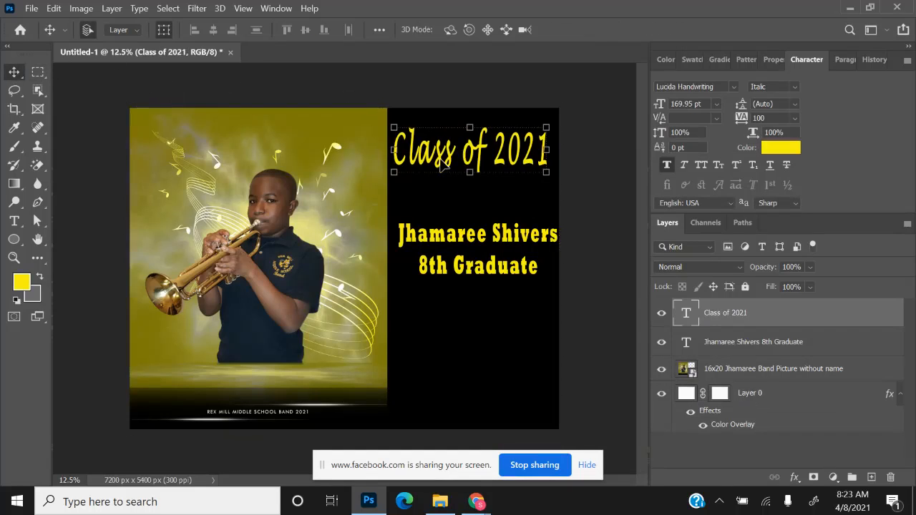
pyautogui.hotkey('shift', 'Down')
pyautogui.hotkey('shift', 'Down')
pyautogui.hotkey('shift', 'Down')
pyautogui.hotkey('shift', 'Down')
pyautogui.hotkey('shift', 'Down')
pyautogui.hotkey('shift', 'Down')
pyautogui.hotkey('shift', 'Down')
pyautogui.hotkey('shift', 'Down')
pyautogui.hotkey('shift', 'Down')
pyautogui.hotkey('shift', 'Down')
pyautogui.hotkey('shift', 'Down')
pyautogui.hotkey('shift', 'Down')
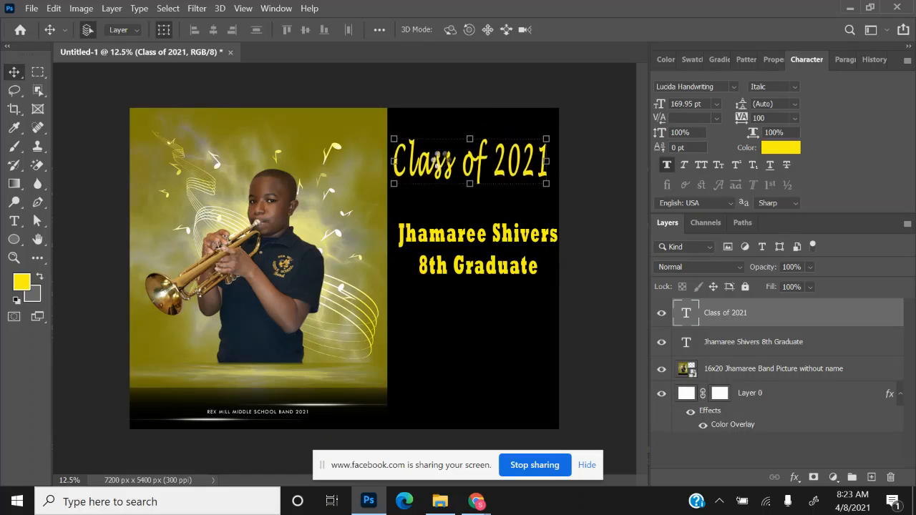
pyautogui.hotkey('shift', 'Right')
pyautogui.hotkey('shift', 'Right')
pyautogui.hotkey('shift', 'Right')
pyautogui.hotkey('shift', 'Right')
pyautogui.hotkey('shift', 'Right')
pyautogui.hotkey('shift', 'Right')
pyautogui.hotkey('shift', 'Down')
pyautogui.hotkey('shift', 'Down')
pyautogui.hotkey('shift', 'Down')
pyautogui.hotkey('shift', 'Down')
pyautogui.hotkey('shift', 'Down')
pyautogui.hotkey('shift', 'Down')
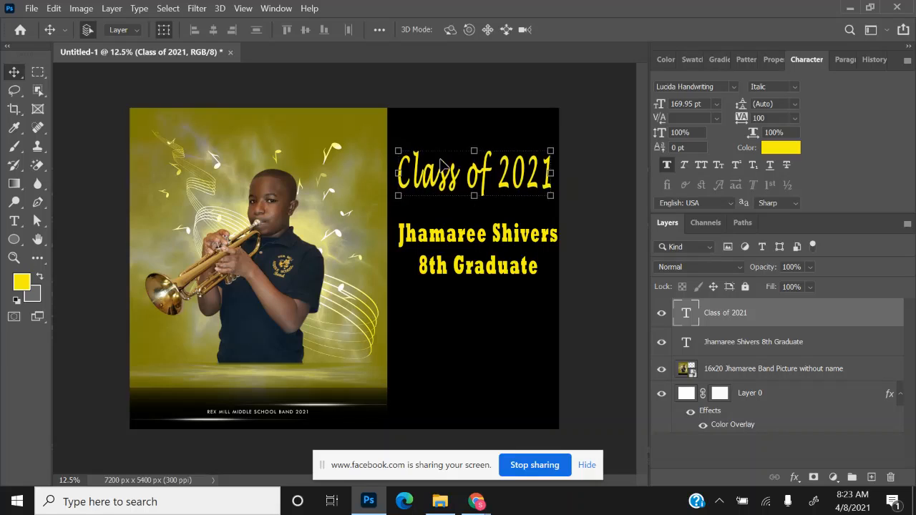
pyautogui.click(442, 244)
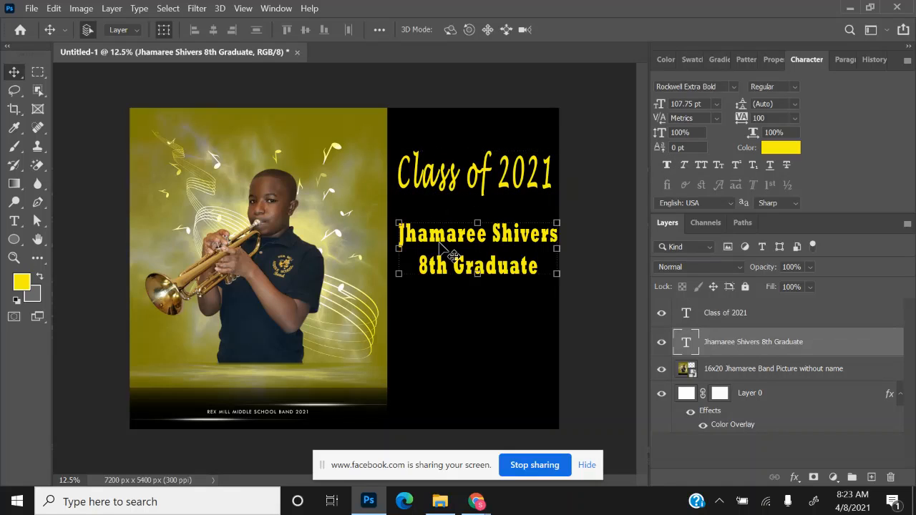
pyautogui.hotkey('shift', 'Left')
pyautogui.hotkey('shift', 'Left')
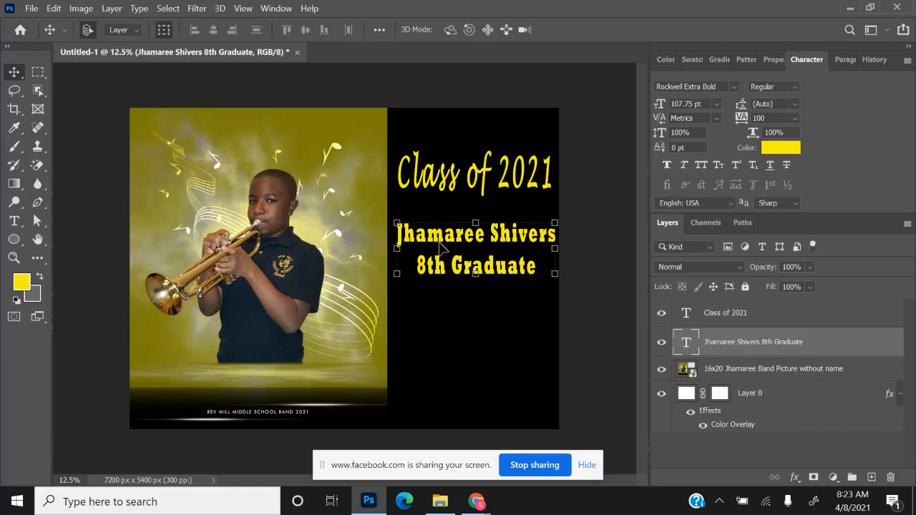
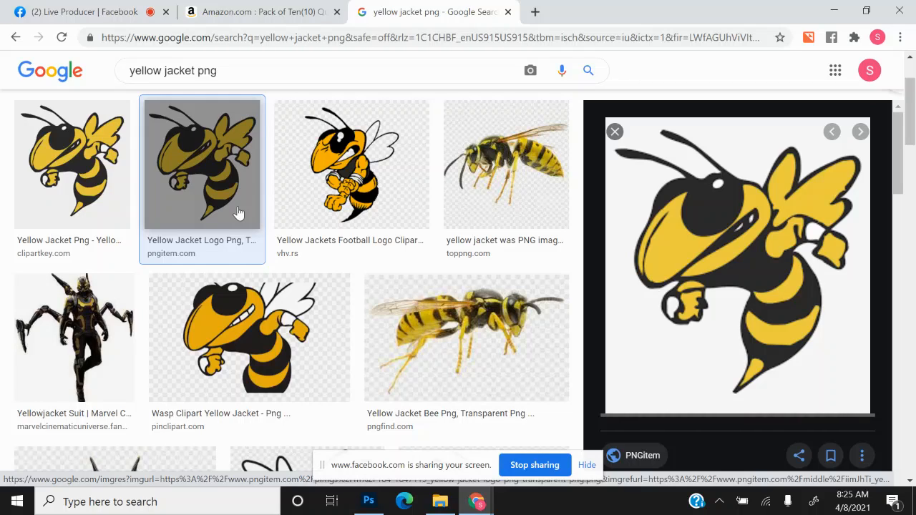
# - Compare the ClipartKey and PNGitem yellow jacket images, then return to the ClipartKey one
pyautogui.click(54, 152)
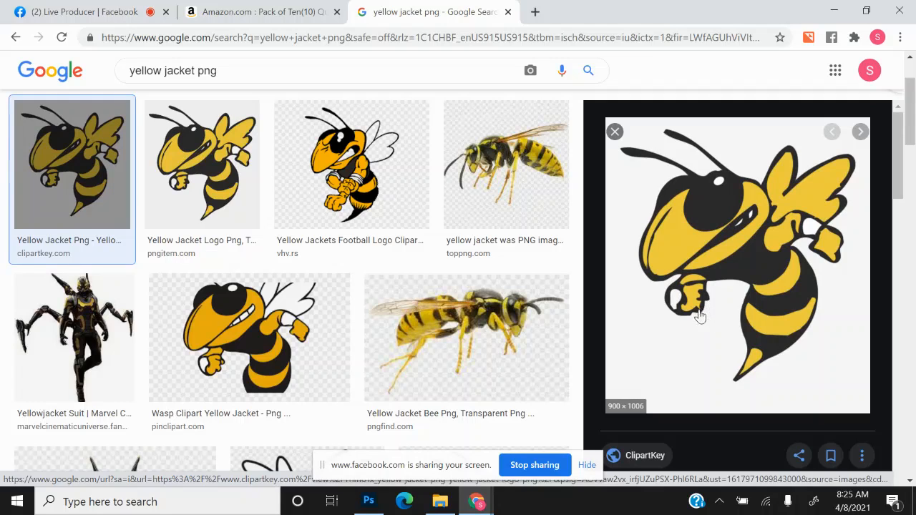
pyautogui.click(215, 199)
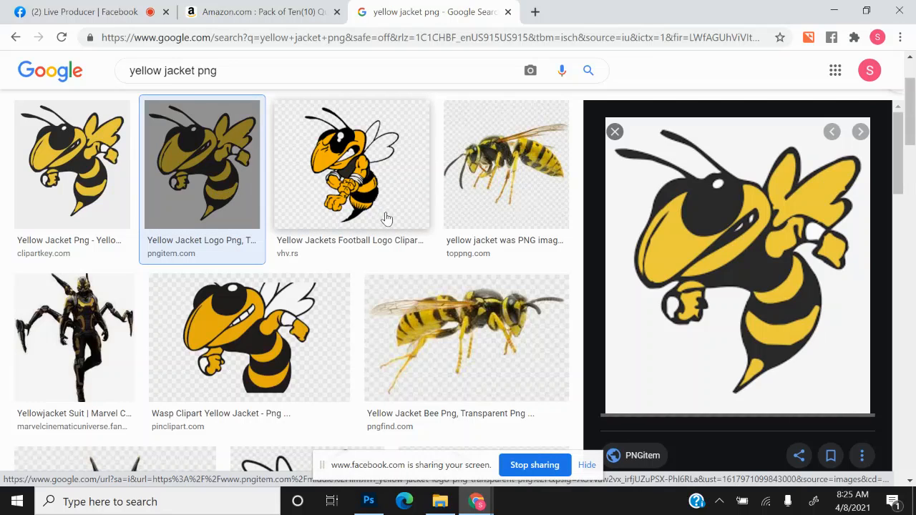
pyautogui.click(113, 179)
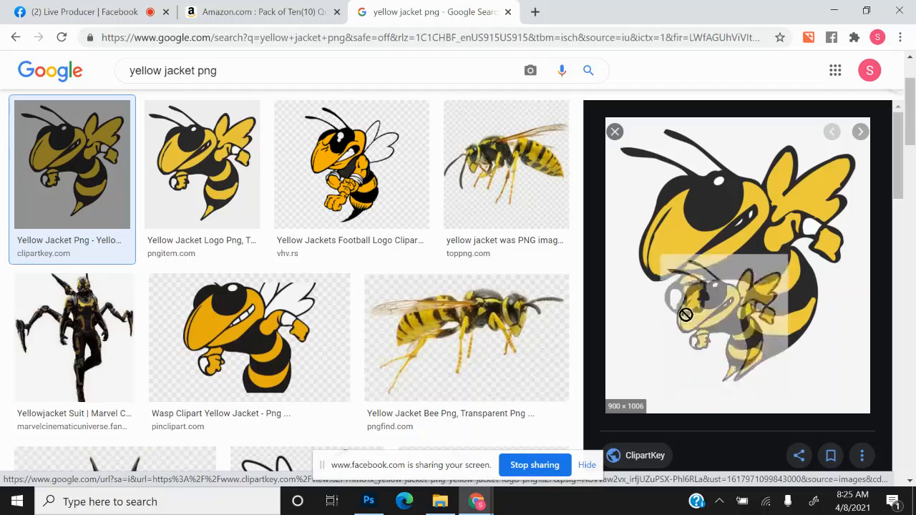
# - Save the previewed ClipartKey cartoon to Downloads as 'yellow jacket'
pyautogui.rightClick(710, 351)
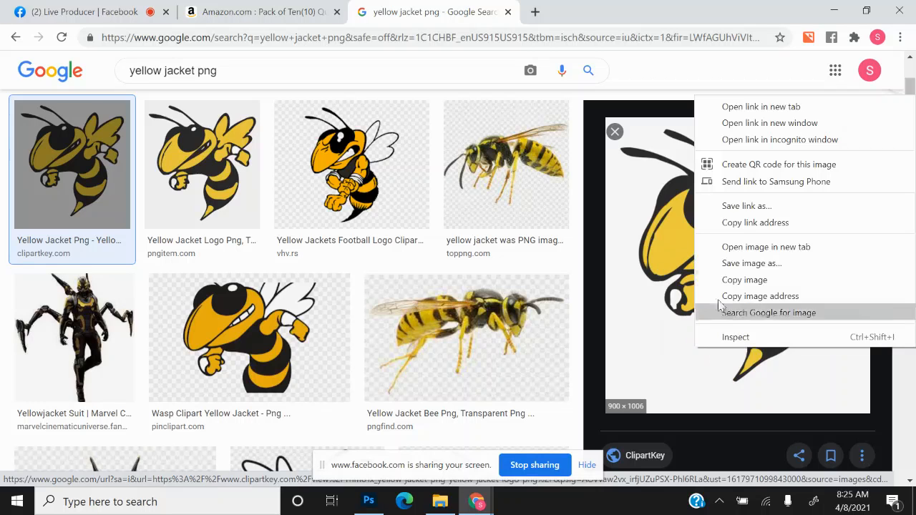
pyautogui.click(722, 265)
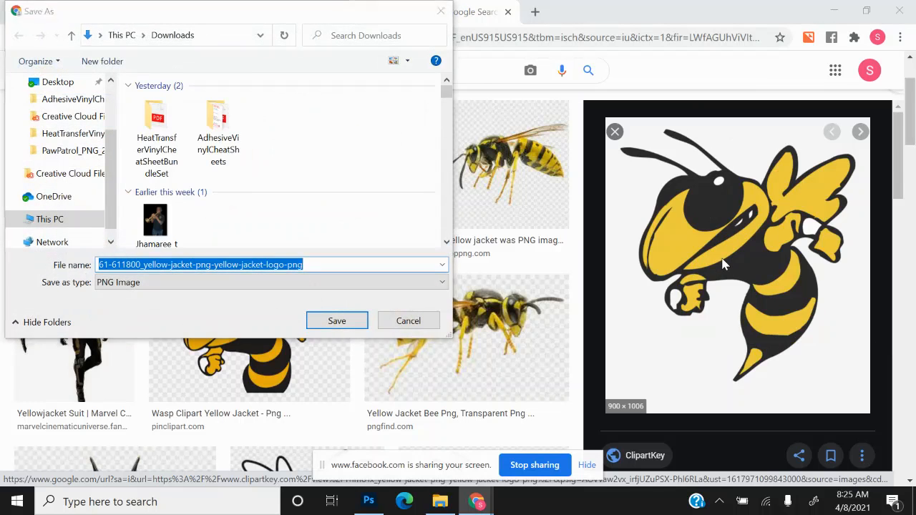
pyautogui.write('e')
pyautogui.press('BackSpace')
pyautogui.write('yellow jacket')
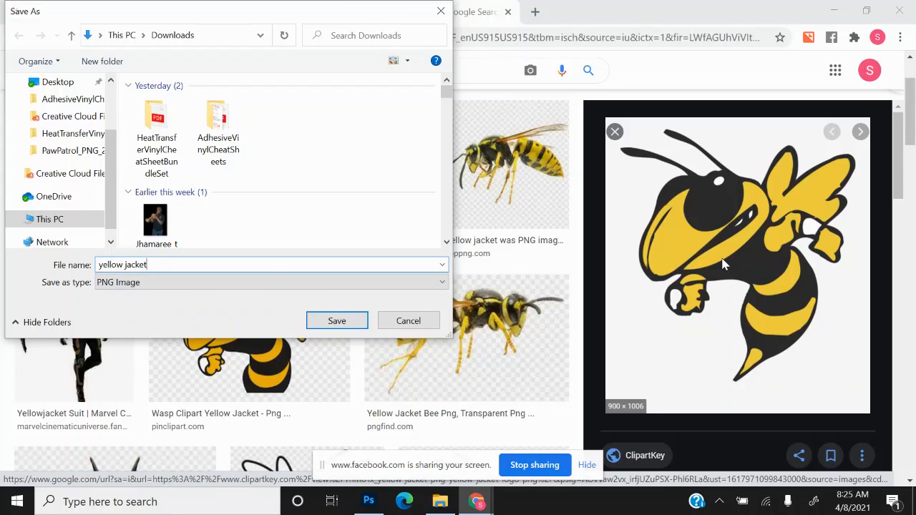
pyautogui.press('Return')
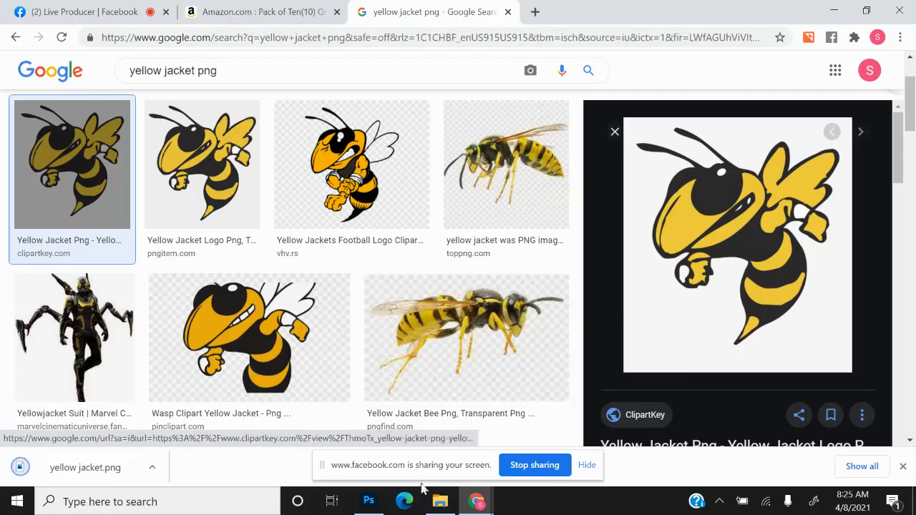
# - Drag 'yellow jacket' from File Explorer's recent files onto the sign canvas and commit it
pyautogui.click(369, 501)
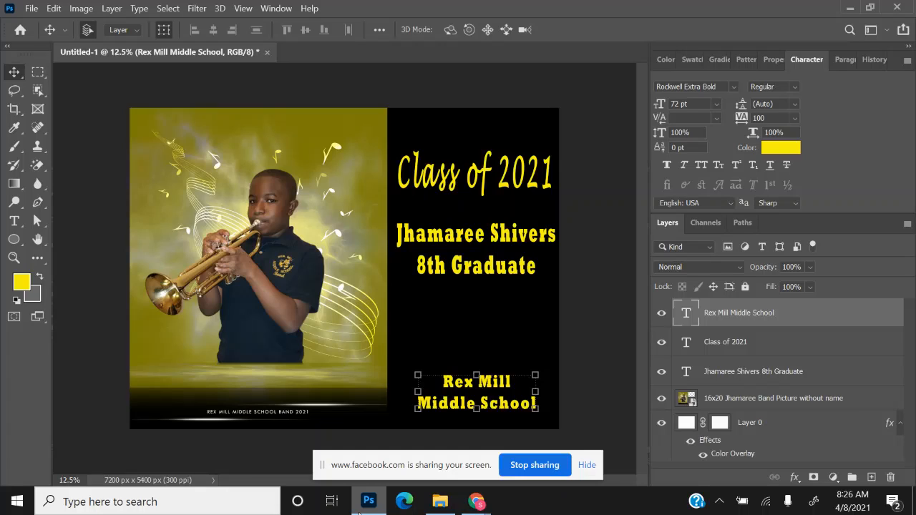
pyautogui.click(449, 510)
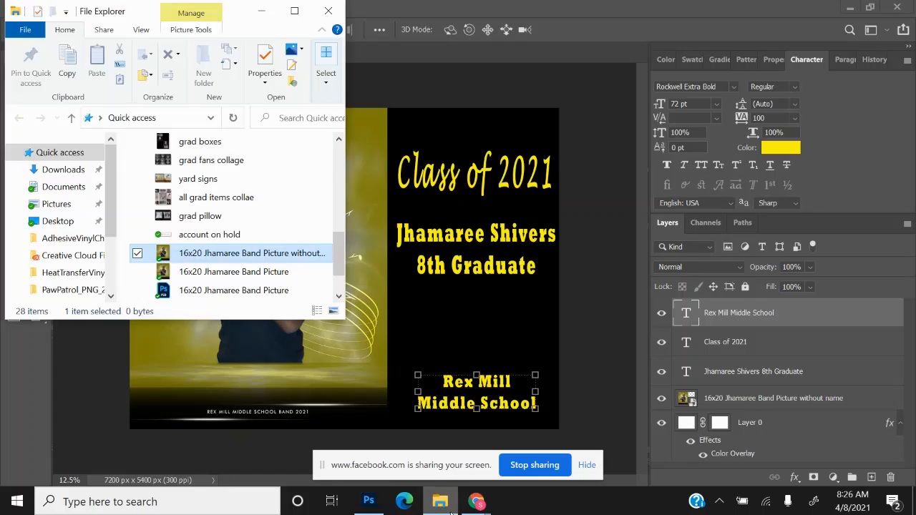
pyautogui.click(63, 154)
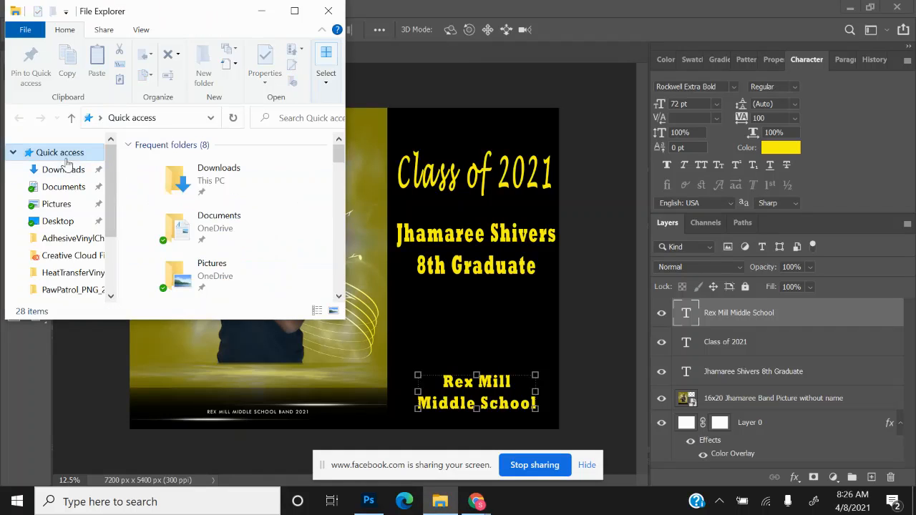
pyautogui.moveTo(342, 155); pyautogui.dragTo(345, 208)
pyautogui.click(219, 162)
pyautogui.moveTo(219, 162); pyautogui.dragTo(421, 188)
pyautogui.press('Return')
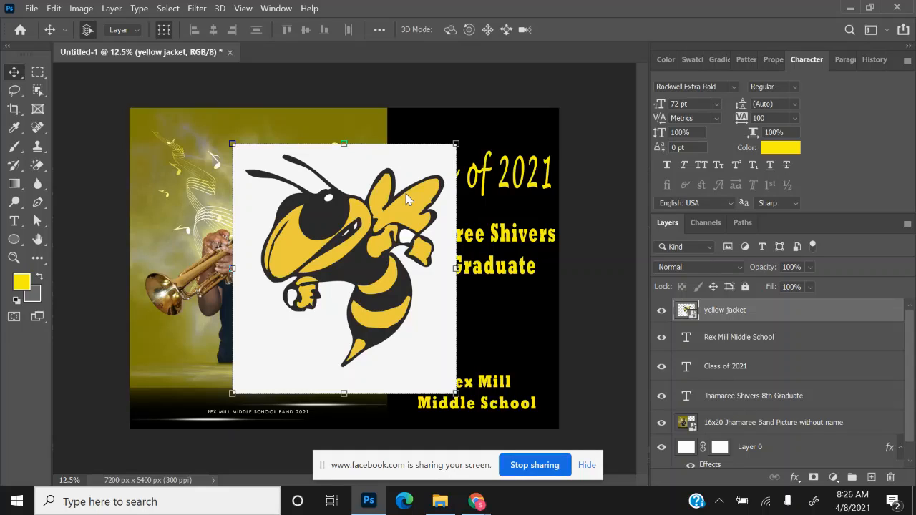
# - Rasterize the bee layer and Magic-Eraser its white background, then return to the Move tool
pyautogui.click(42, 169)
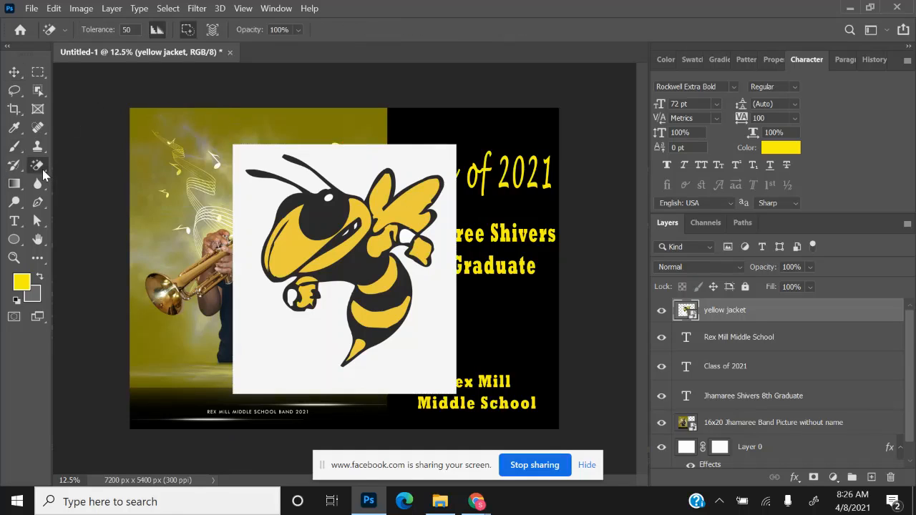
pyautogui.click(327, 324)
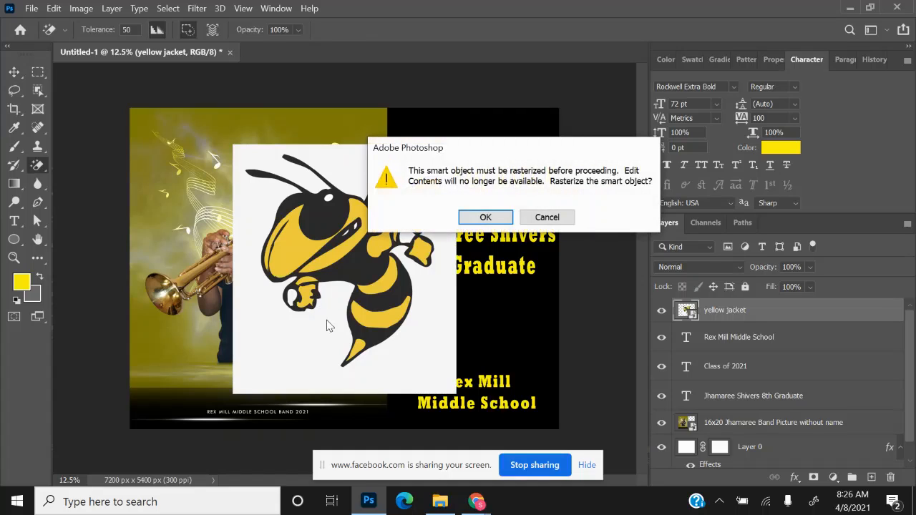
pyautogui.click(491, 218)
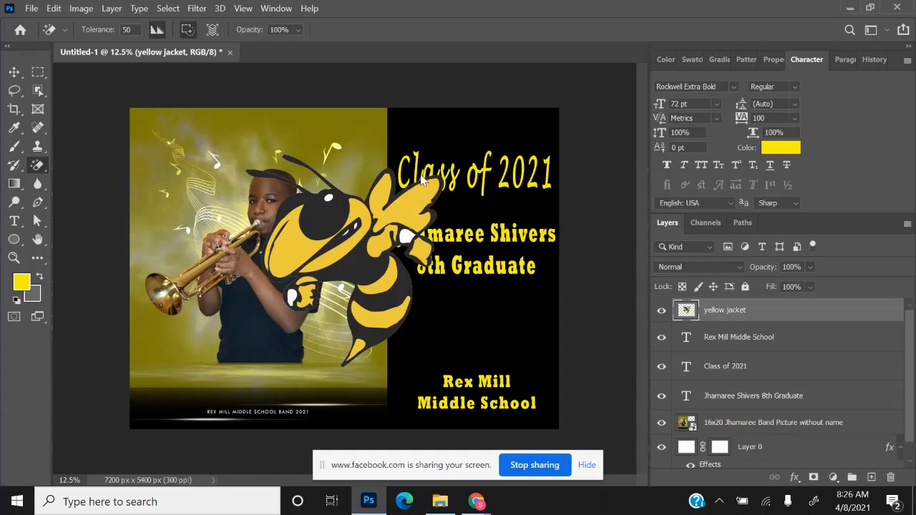
pyautogui.click(14, 72)
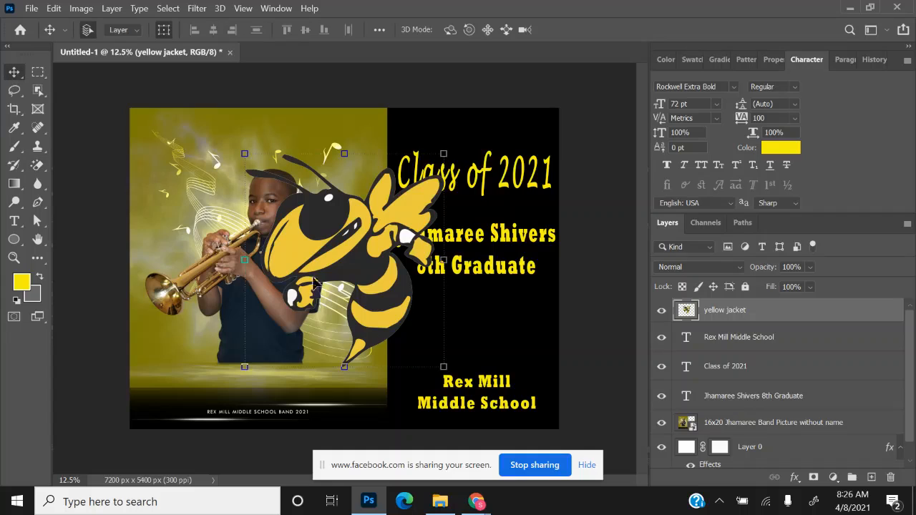
# - Scale the bee to about 40% and place it just below '8th Graduate'
pyautogui.click(443, 368)
pyautogui.moveTo(444, 368); pyautogui.dragTo(344, 282)
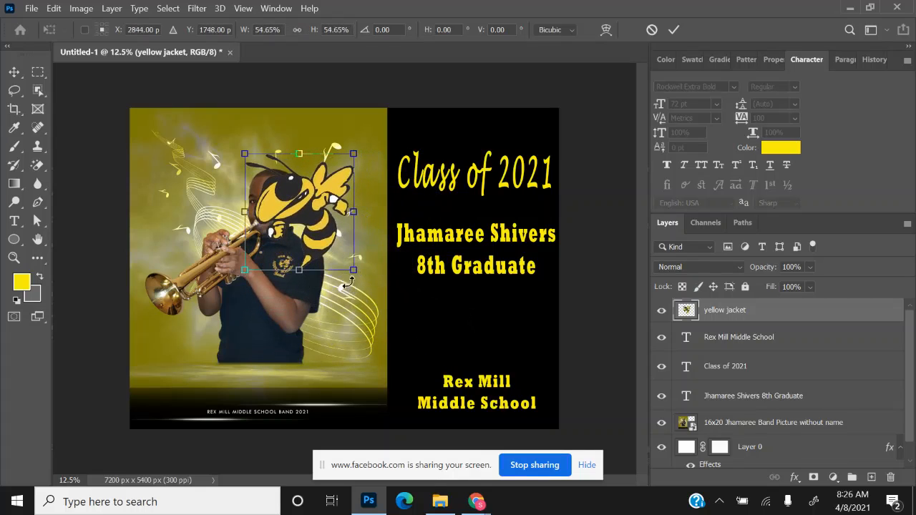
pyautogui.moveTo(305, 200); pyautogui.dragTo(458, 303)
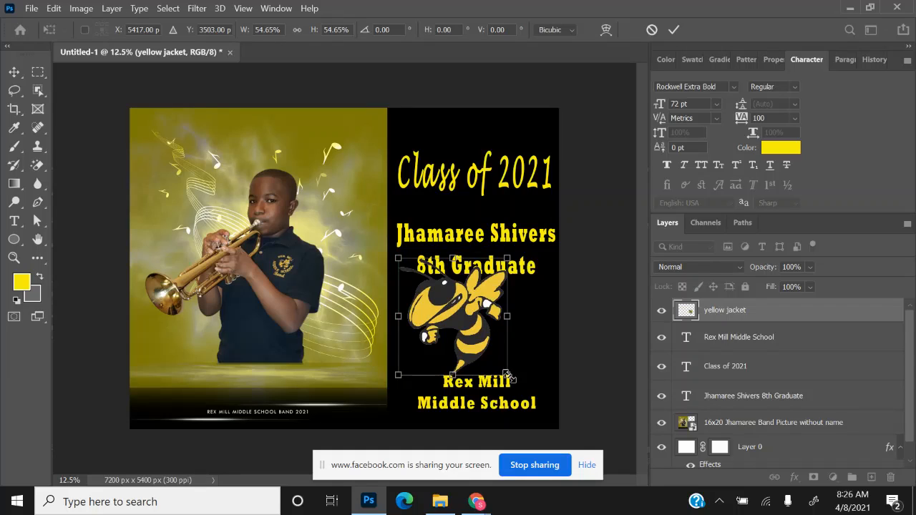
pyautogui.moveTo(507, 375); pyautogui.dragTo(479, 344)
pyautogui.moveTo(452, 306); pyautogui.dragTo(488, 323)
pyautogui.press('Return')
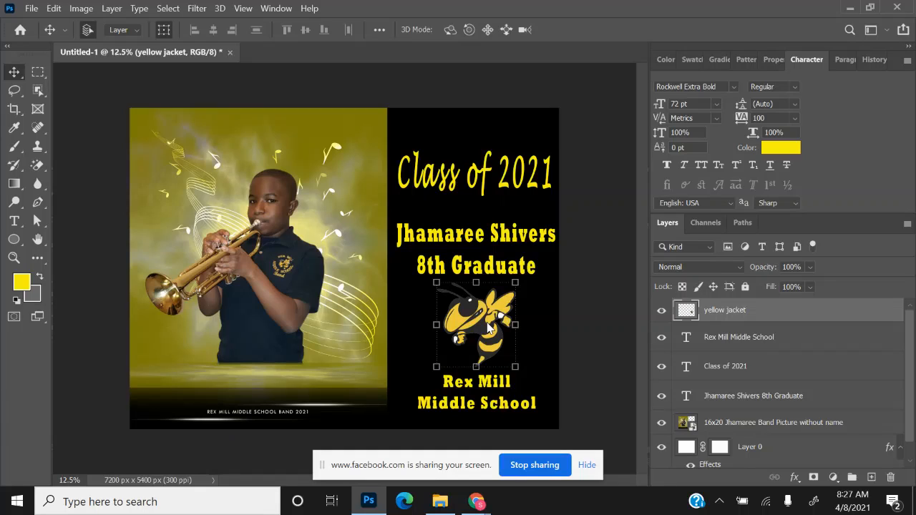
# - Add a white (ffffff) 24 px Stroke layer effect outlining the bee
pyautogui.click(794, 478)
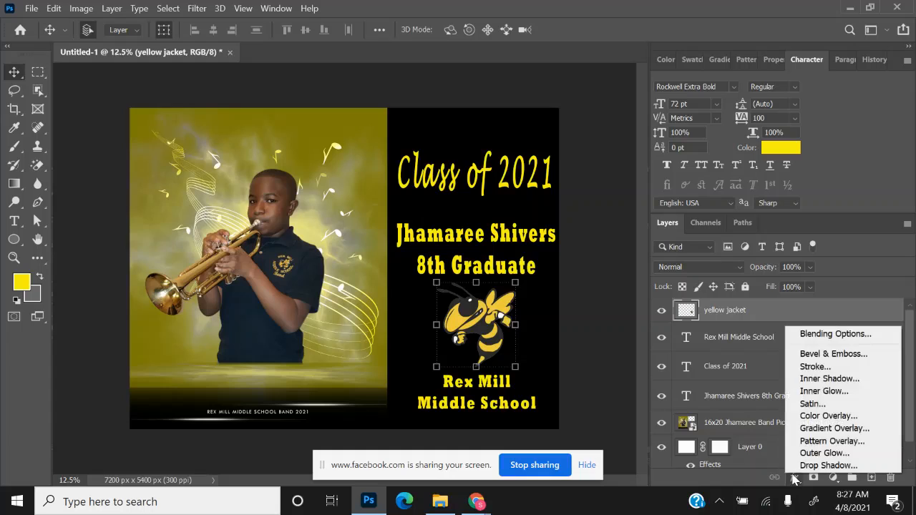
pyautogui.click(814, 367)
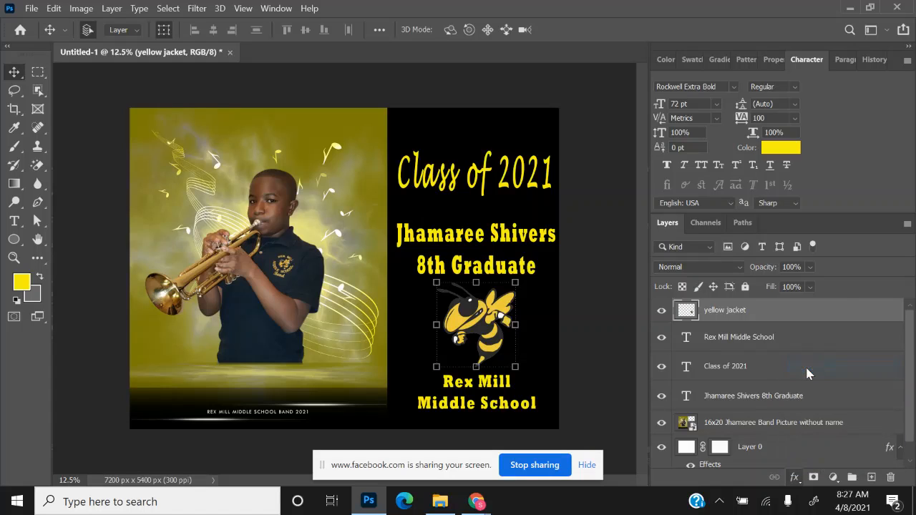
pyautogui.click(515, 293)
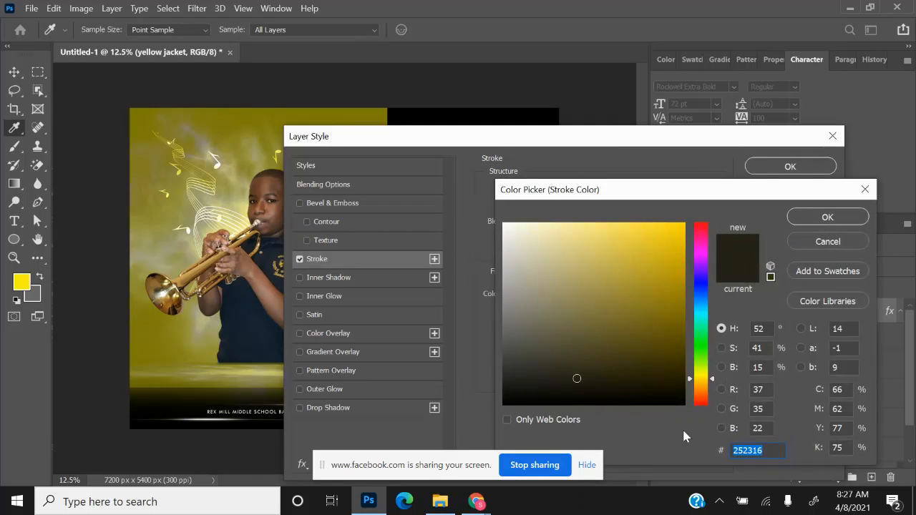
pyautogui.write('ffffff')
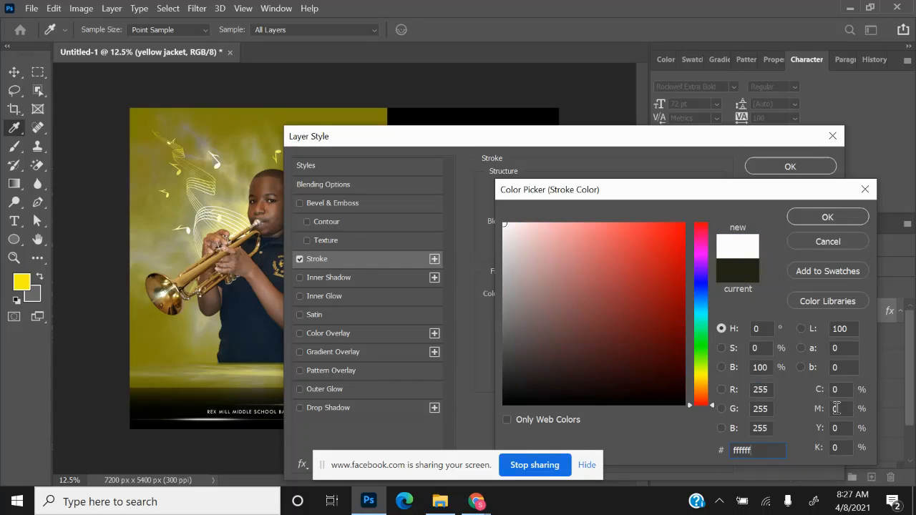
pyautogui.click(825, 220)
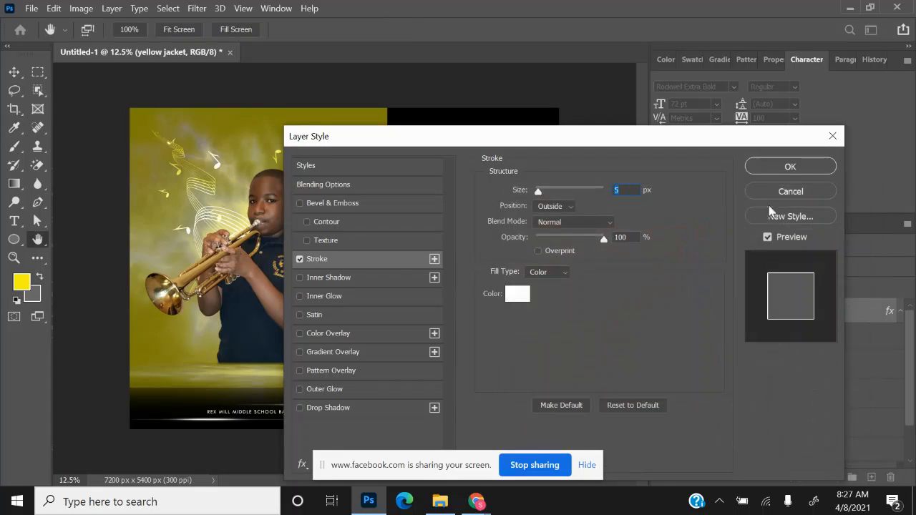
pyautogui.moveTo(689, 143); pyautogui.dragTo(915, 121)
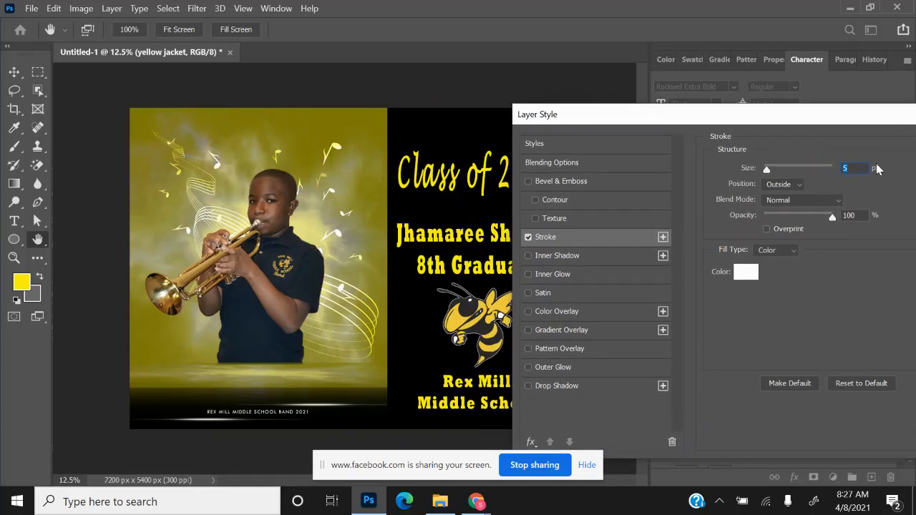
pyautogui.write('8')
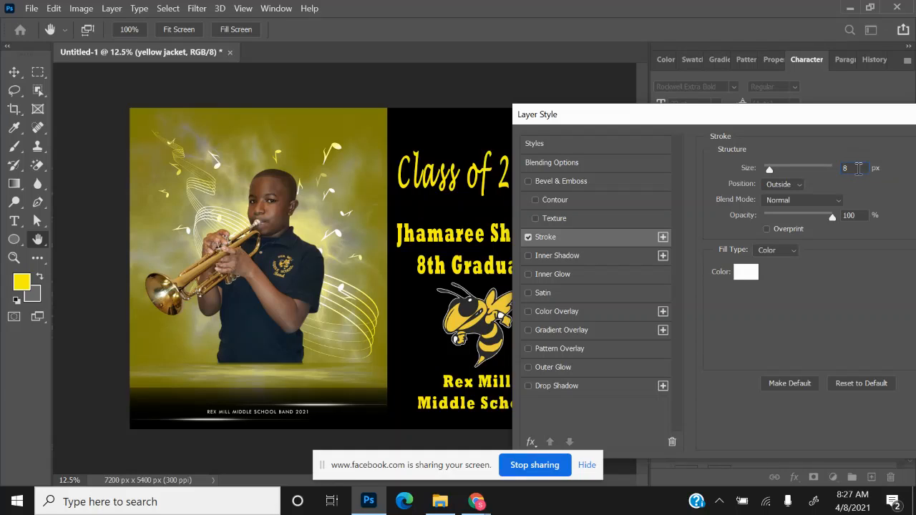
pyautogui.moveTo(769, 170); pyautogui.dragTo(775, 171)
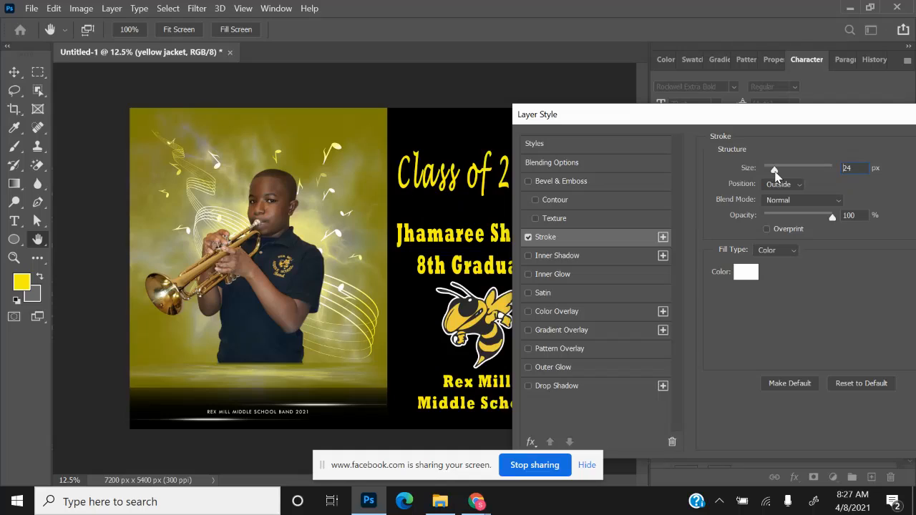
pyautogui.moveTo(775, 171); pyautogui.dragTo(775, 171)
pyautogui.moveTo(564, 123)
pyautogui.mouseDown()
pyautogui.moveTo(429, 124)
pyautogui.moveTo(349, 108)
pyautogui.mouseUp()
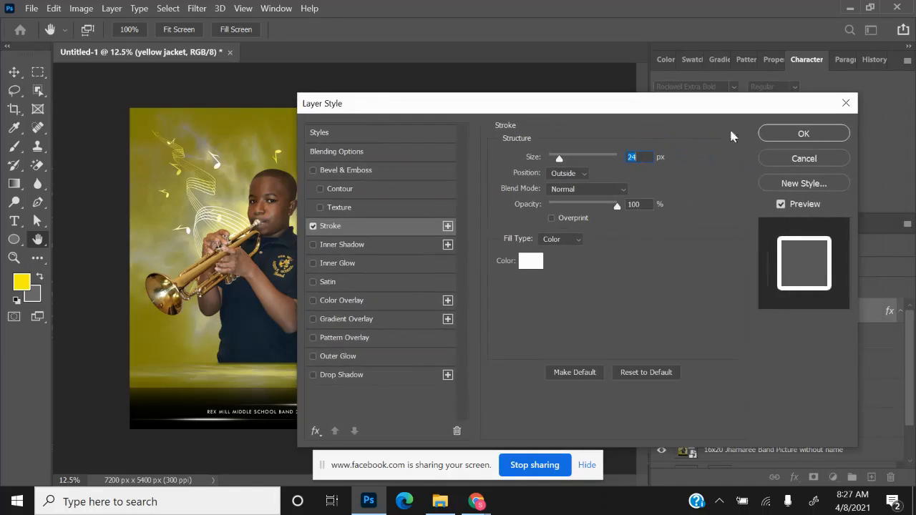
pyautogui.click(802, 130)
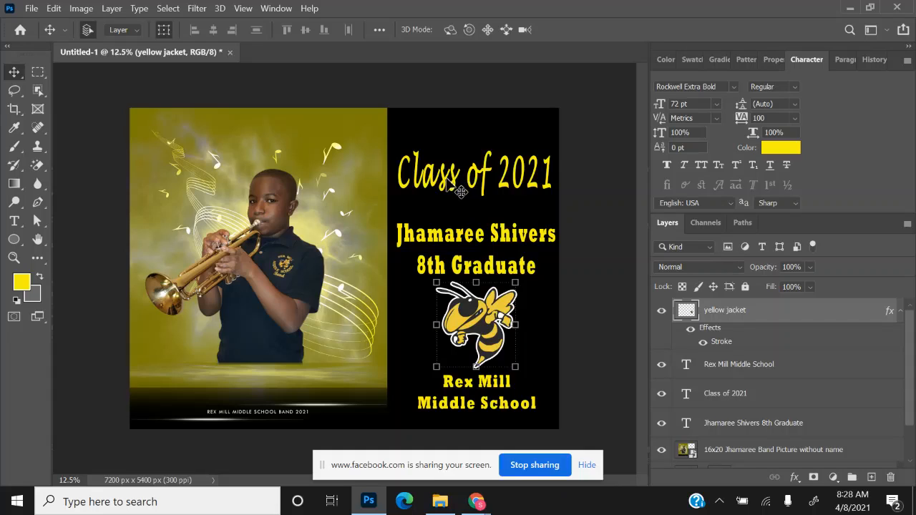
# - Recolour the 'Class of 2021' text to gold sampled from the bee
pyautogui.click(467, 190)
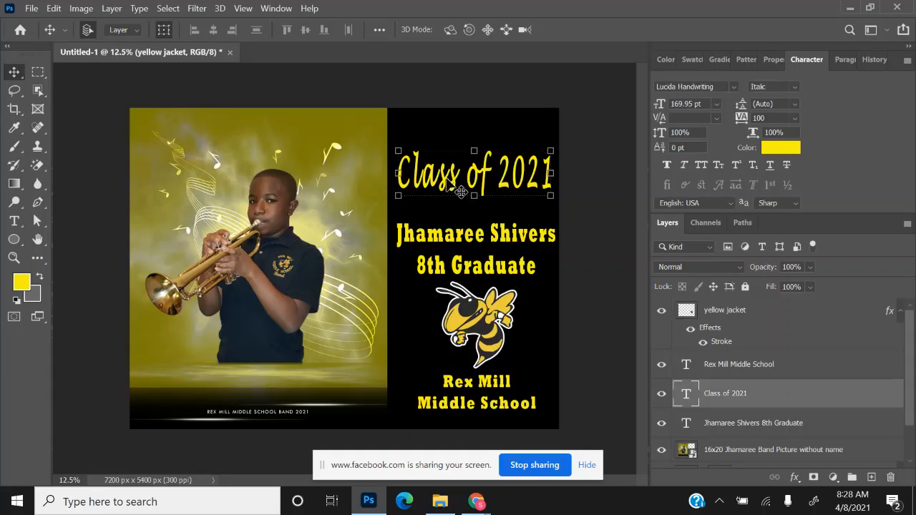
pyautogui.doubleClick(688, 397)
pyautogui.click(569, 36)
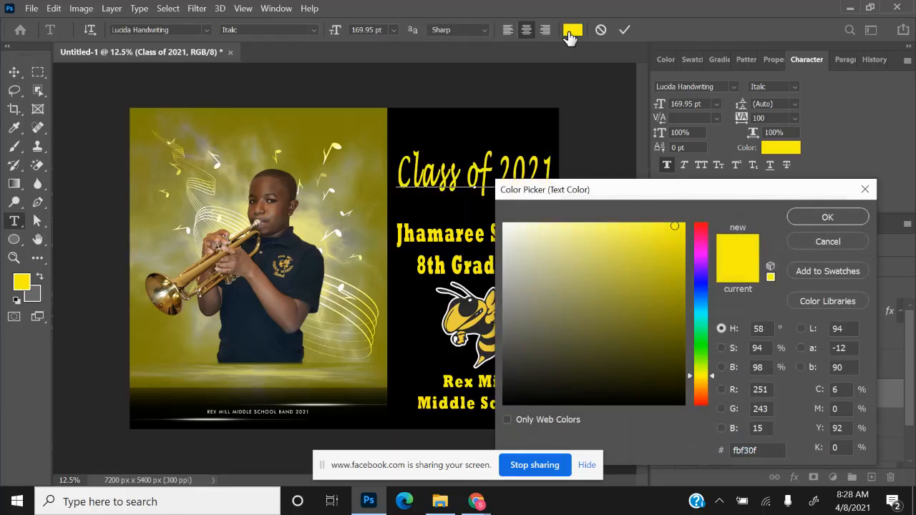
pyautogui.click(458, 317)
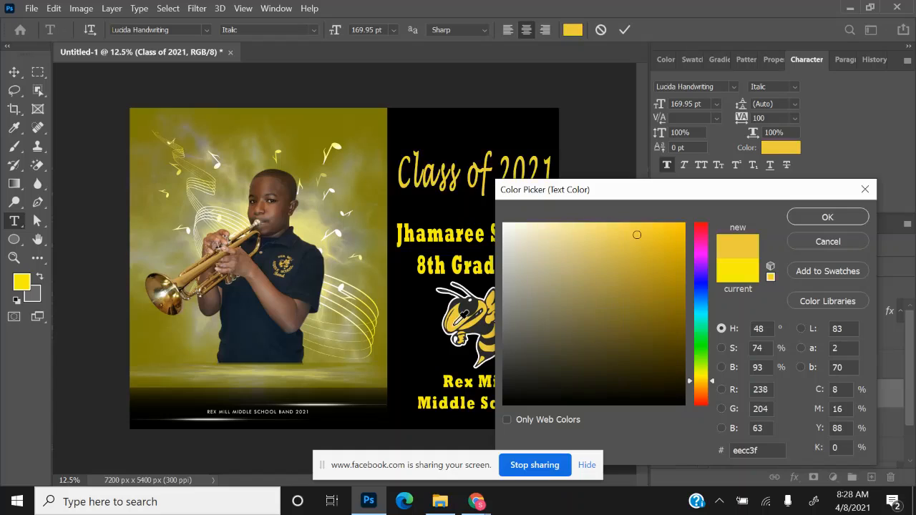
pyautogui.click(827, 216)
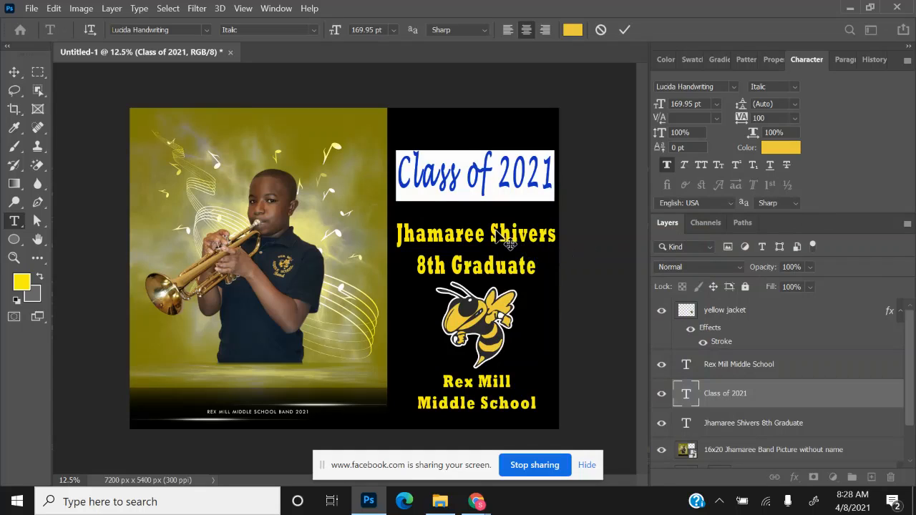
# - Recolour the student name and '8th Graduate' text to the bee's gold
pyautogui.click(683, 426)
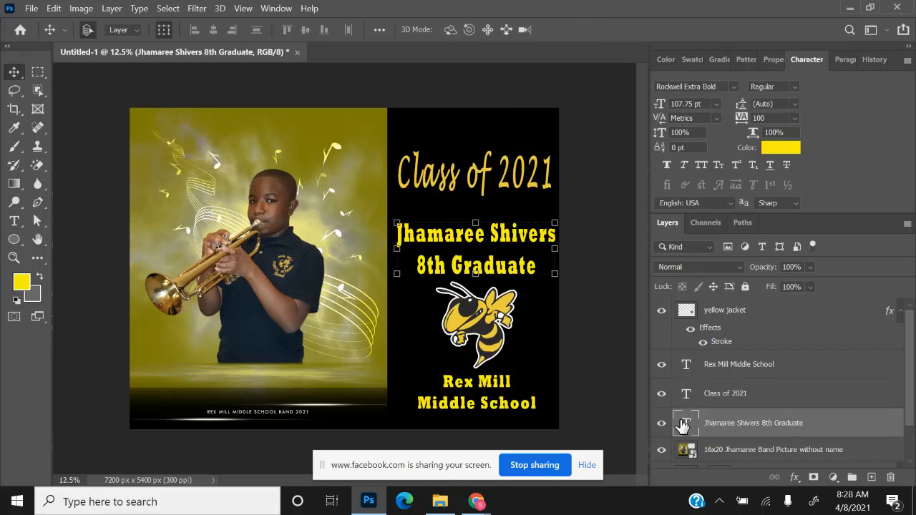
pyautogui.doubleClick(683, 426)
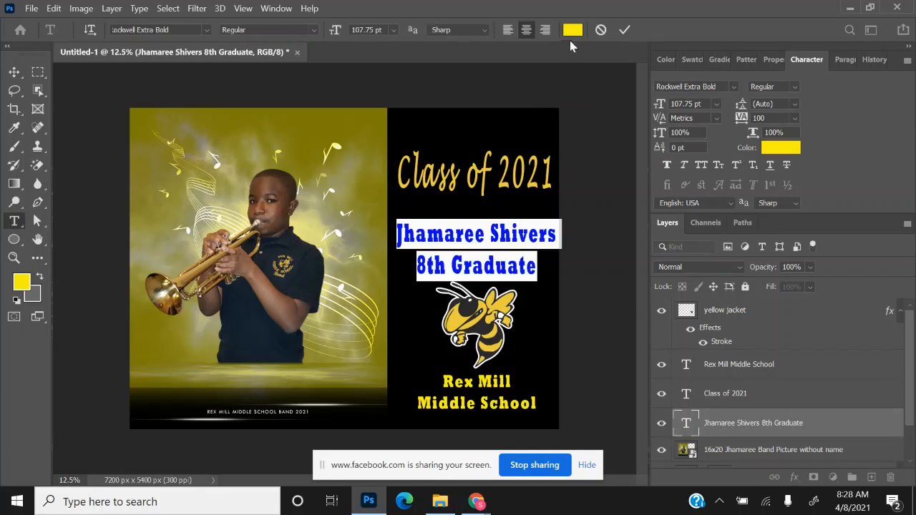
pyautogui.click(573, 30)
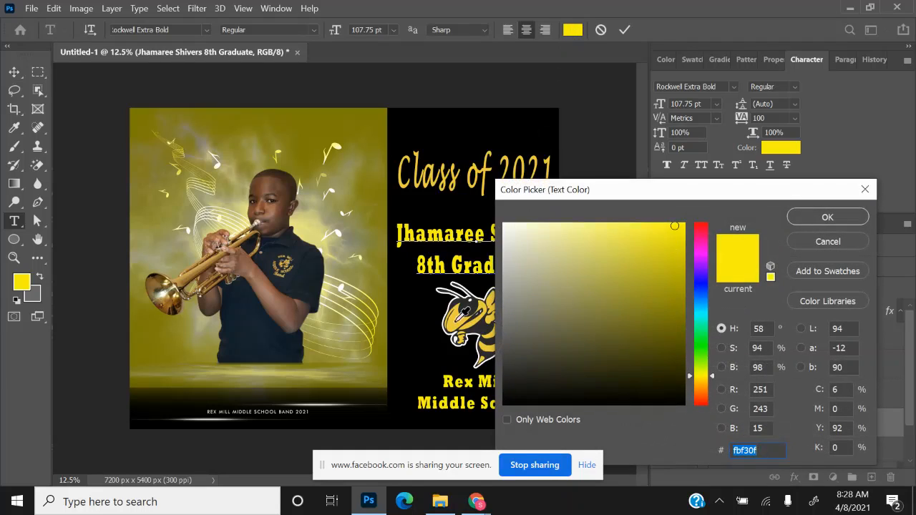
pyautogui.click(463, 317)
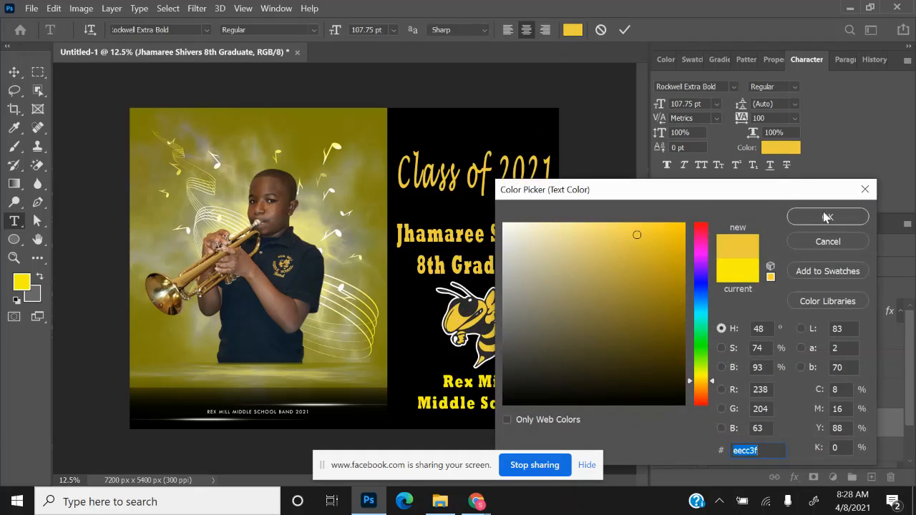
pyautogui.click(826, 217)
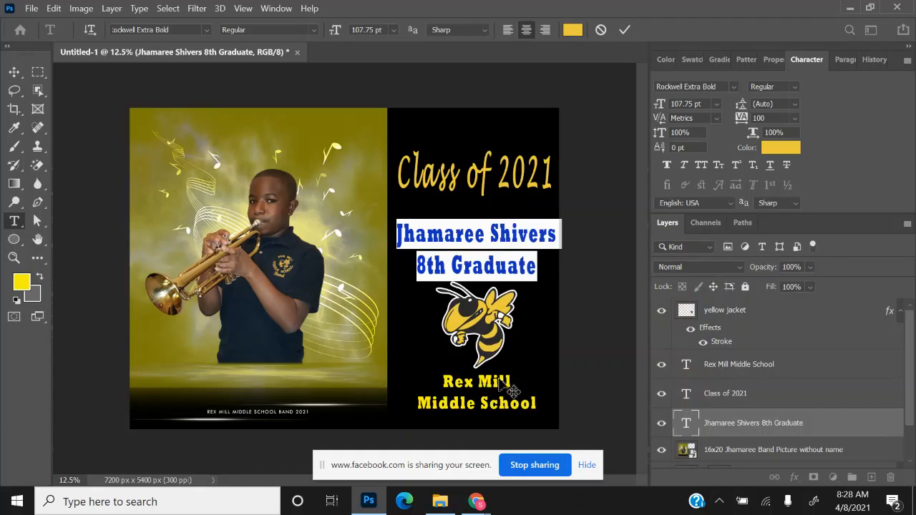
# - Recolour the 'Rex Mill Middle School' text to gold eecc3f
pyautogui.doubleClick(686, 365)
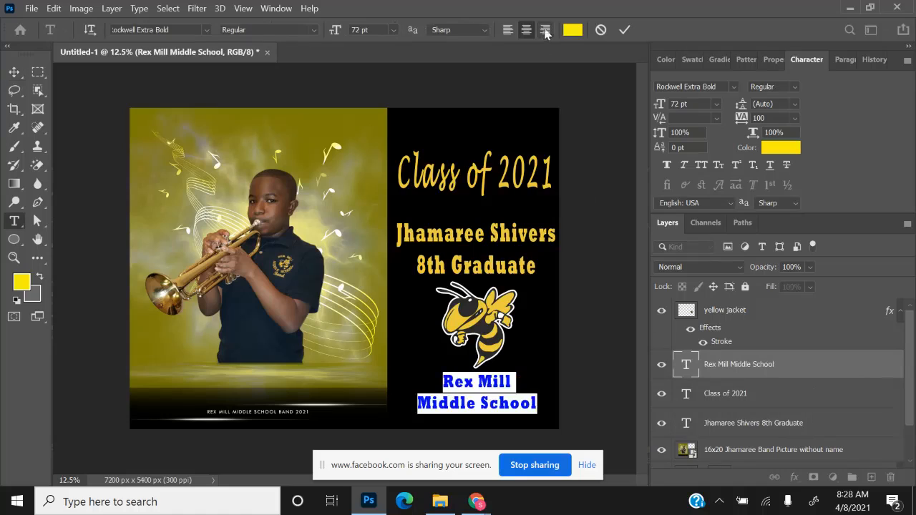
pyautogui.click(573, 29)
pyautogui.write('eecc3f')
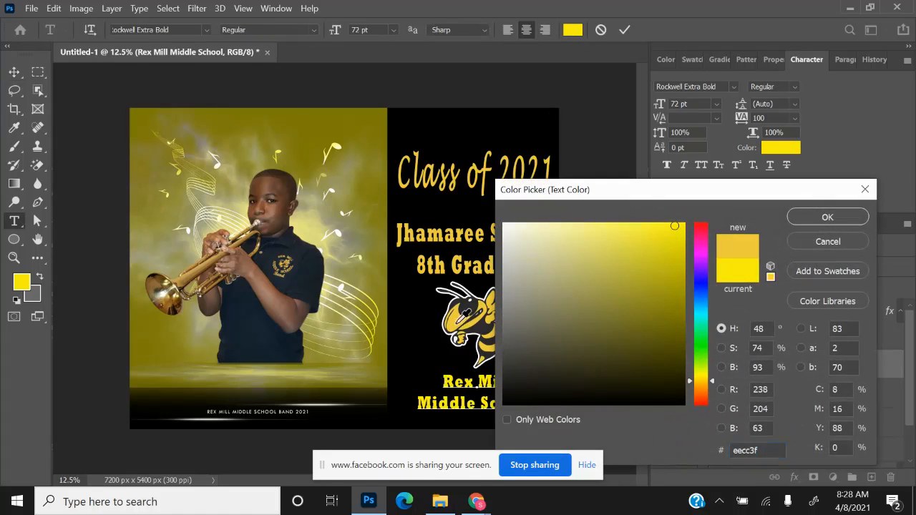
pyautogui.click(808, 223)
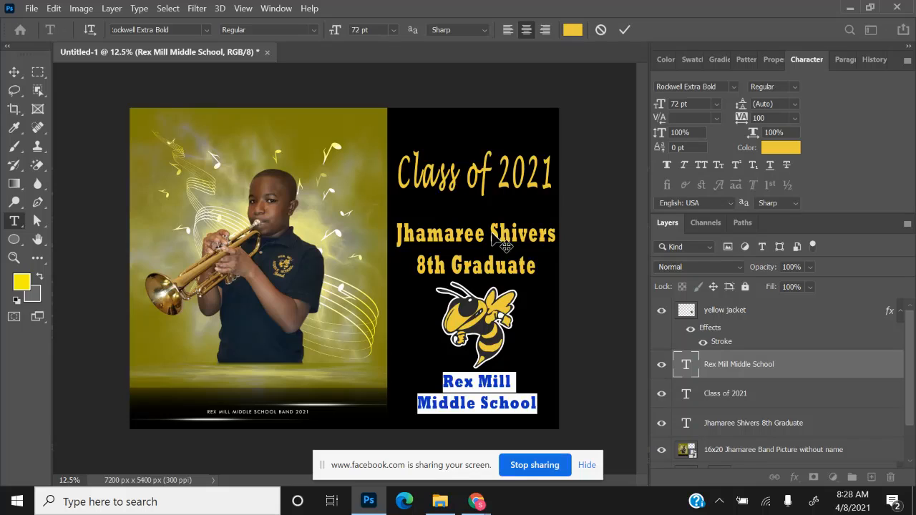
# - Try white (ffffff) on the name text, then cancel to keep the gold
pyautogui.click(685, 427)
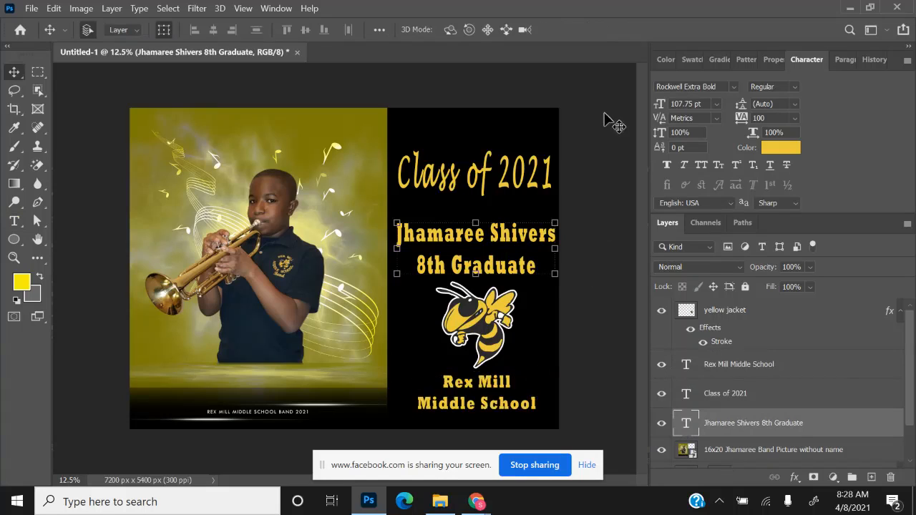
pyautogui.doubleClick(685, 423)
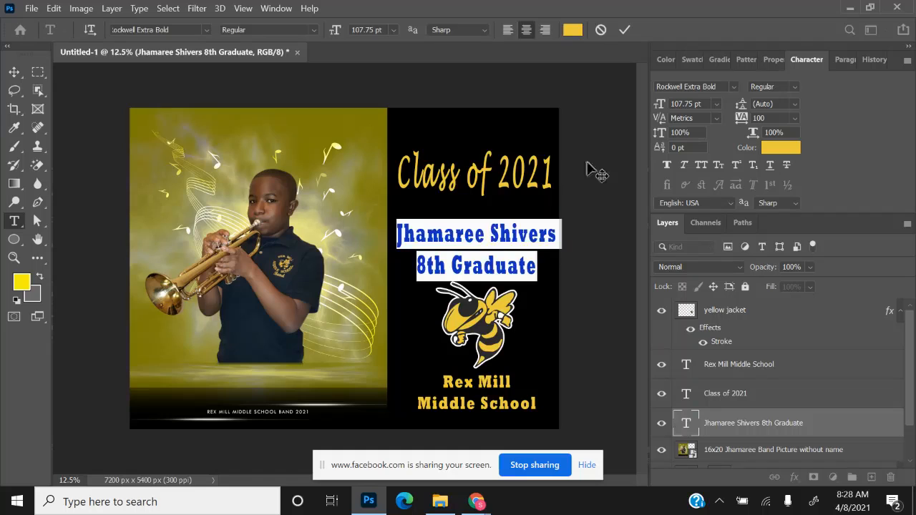
pyautogui.click(573, 30)
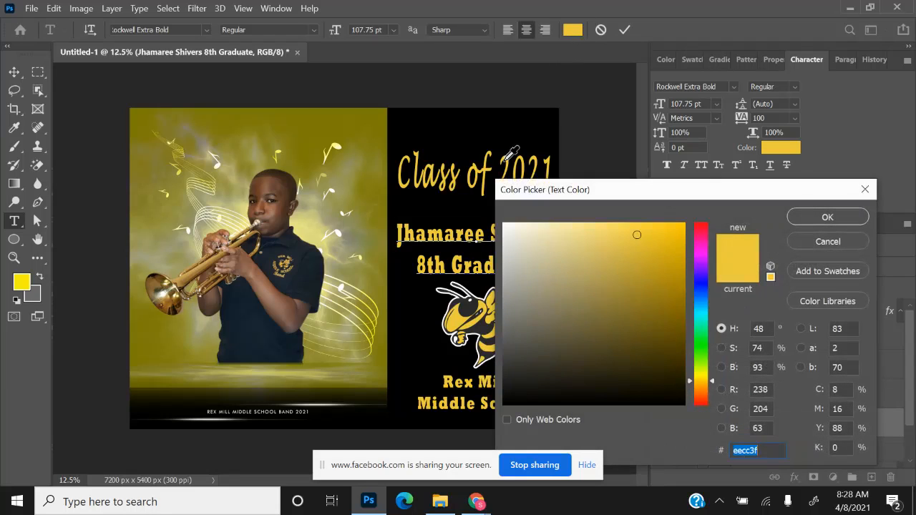
pyautogui.write('ffffff')
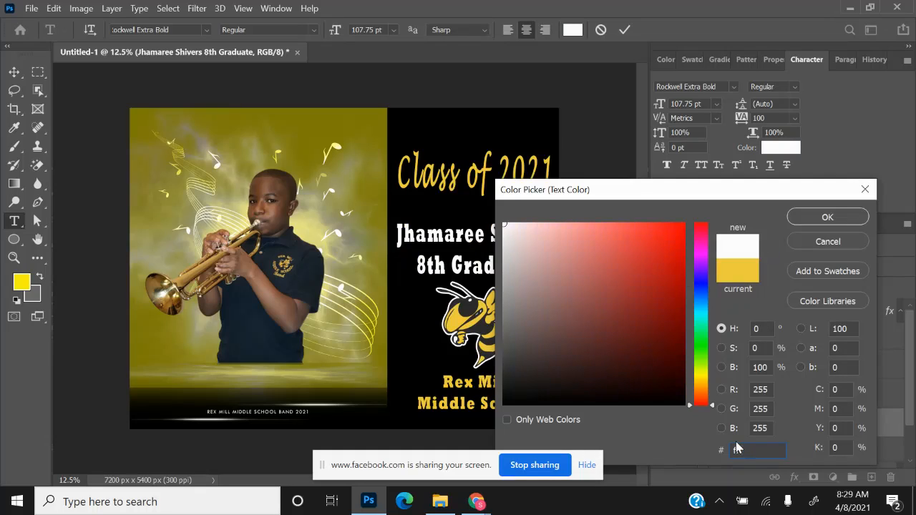
pyautogui.click(840, 247)
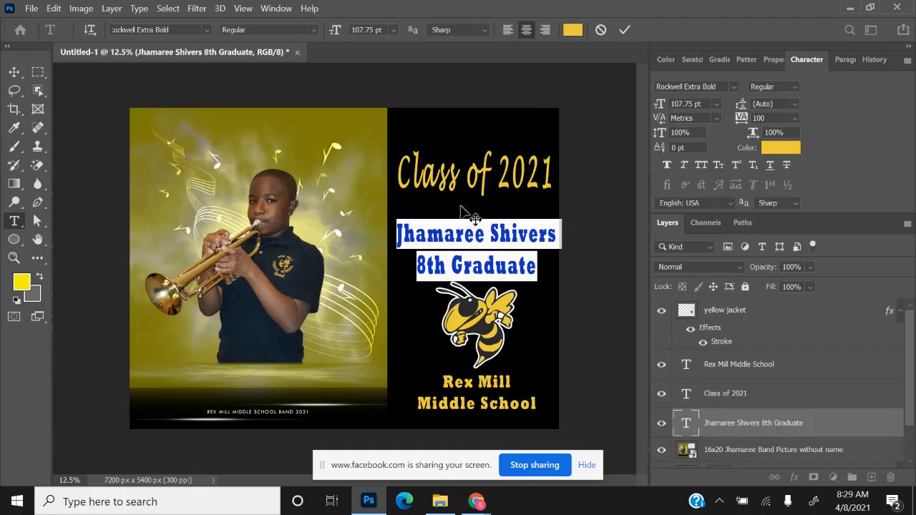
pyautogui.click(14, 73)
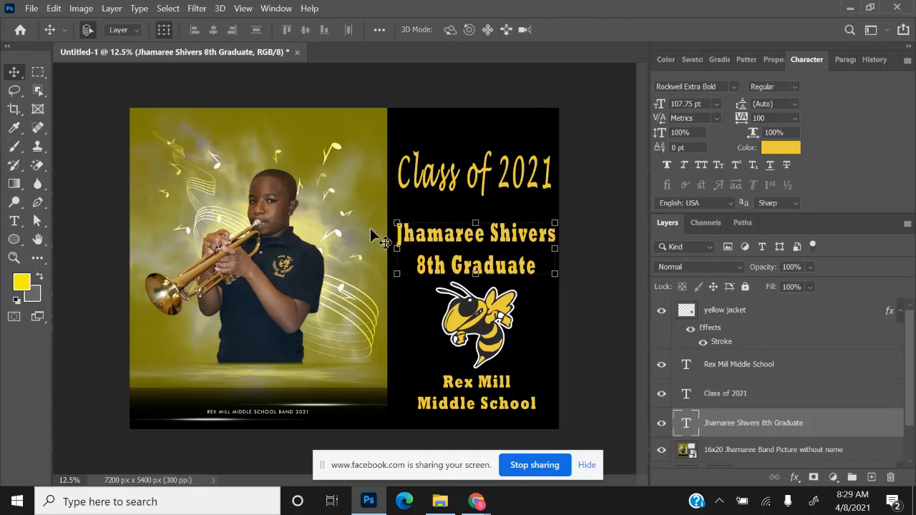
pyautogui.hotkey('shift', 'Left')
pyautogui.hotkey('shift', 'Left')
pyautogui.hotkey('shift', 'Left')
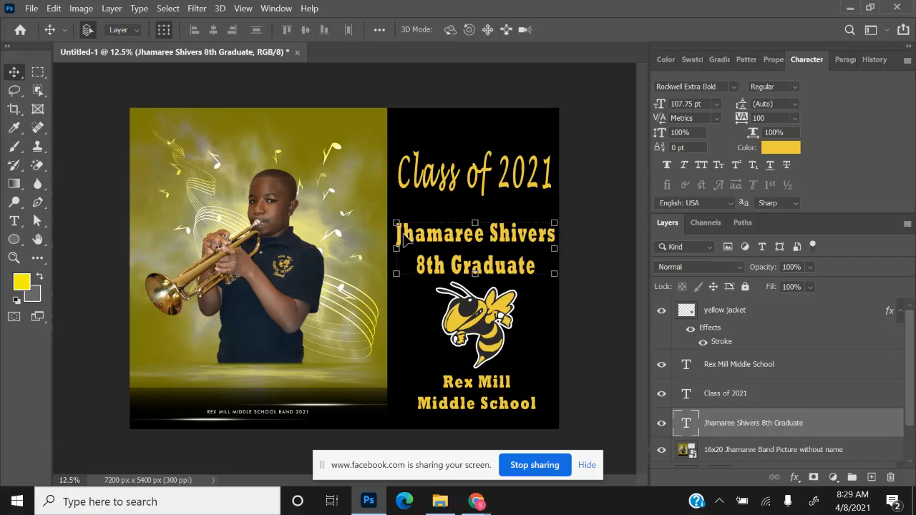
pyautogui.hotkey('shift', 'Up')
pyautogui.hotkey('shift', 'Up')
pyautogui.hotkey('shift', 'Up')
pyautogui.hotkey('shift', 'Up')
pyautogui.hotkey('shift', 'Up')
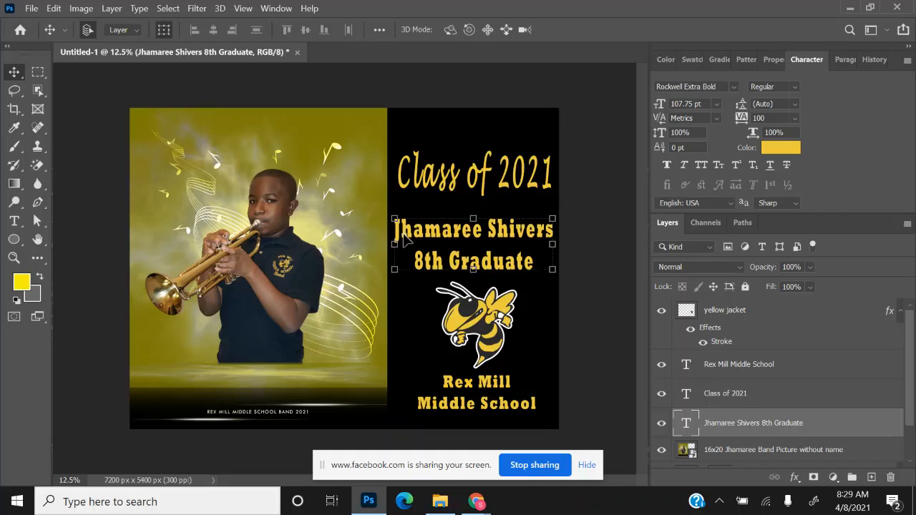
pyautogui.hotkey('shift', 'Right')
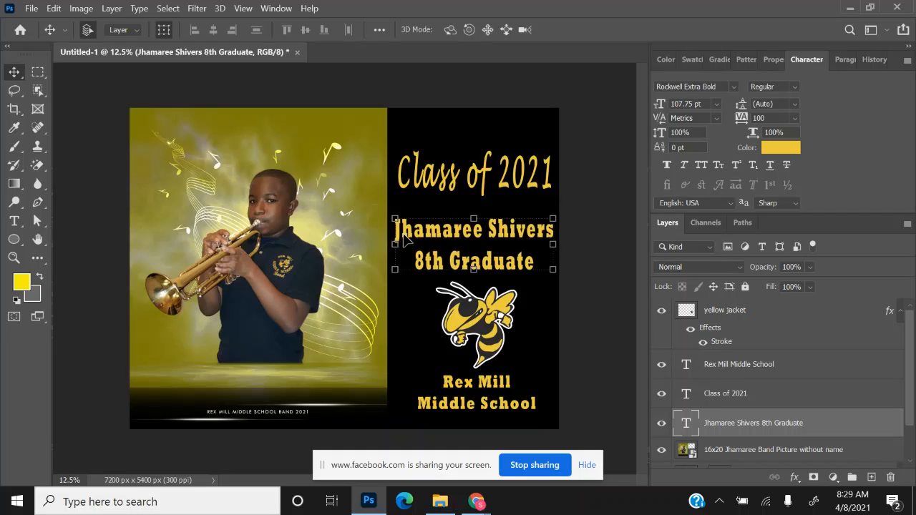
pyautogui.click(456, 93)
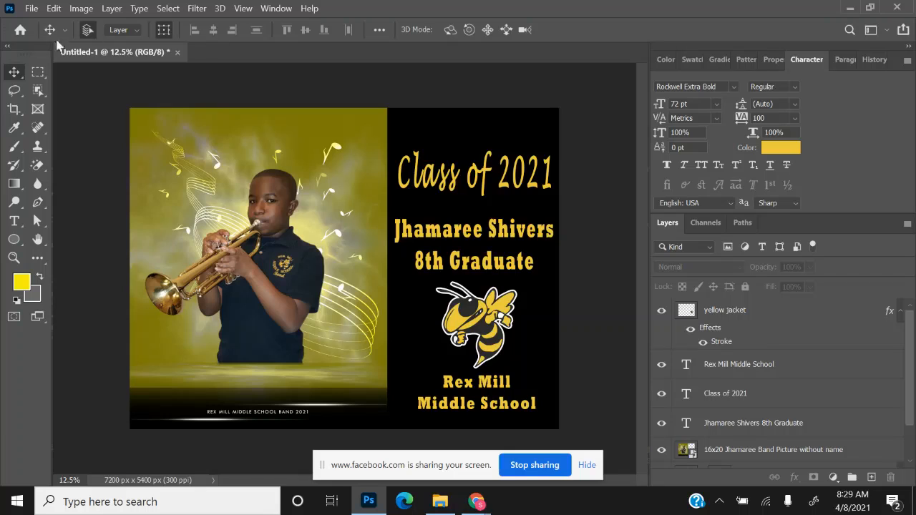
# - Save the sign locally as a PSD named 'graduation yard sign' plus the student's first name
pyautogui.click(31, 8)
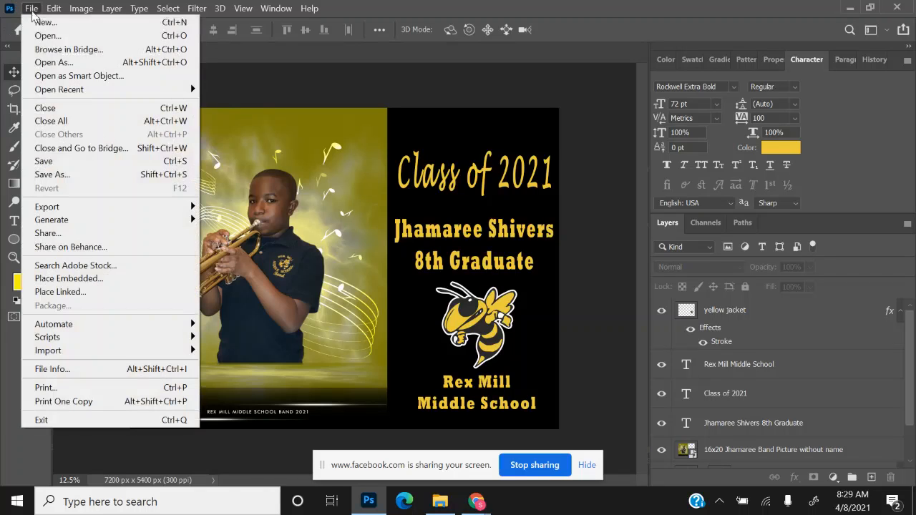
pyautogui.click(64, 177)
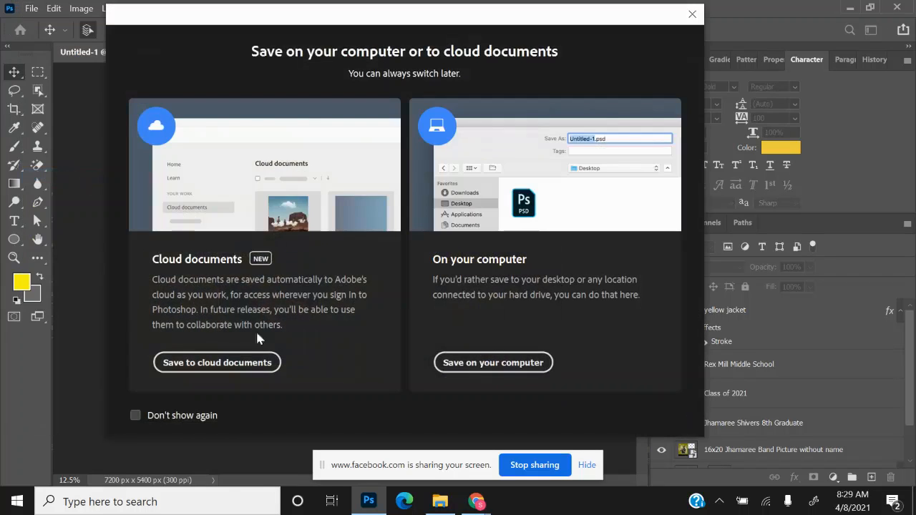
pyautogui.click(444, 363)
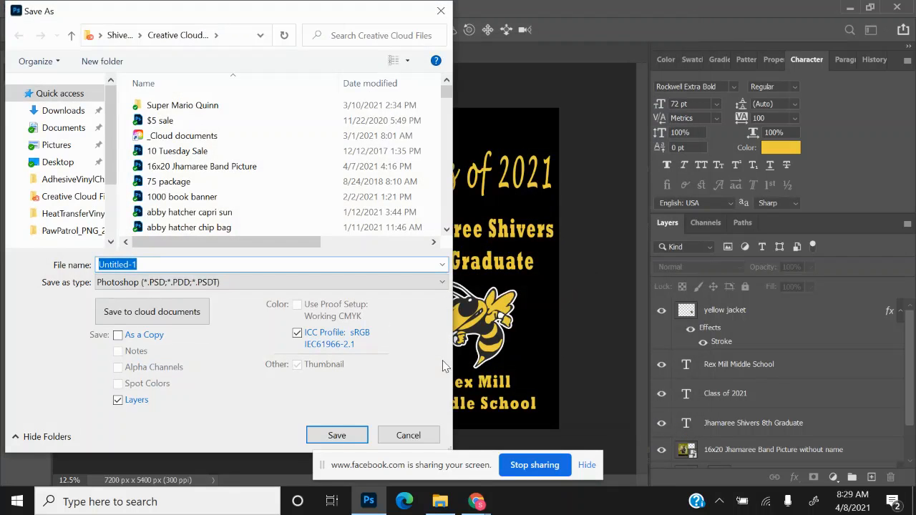
pyautogui.write('yard s')
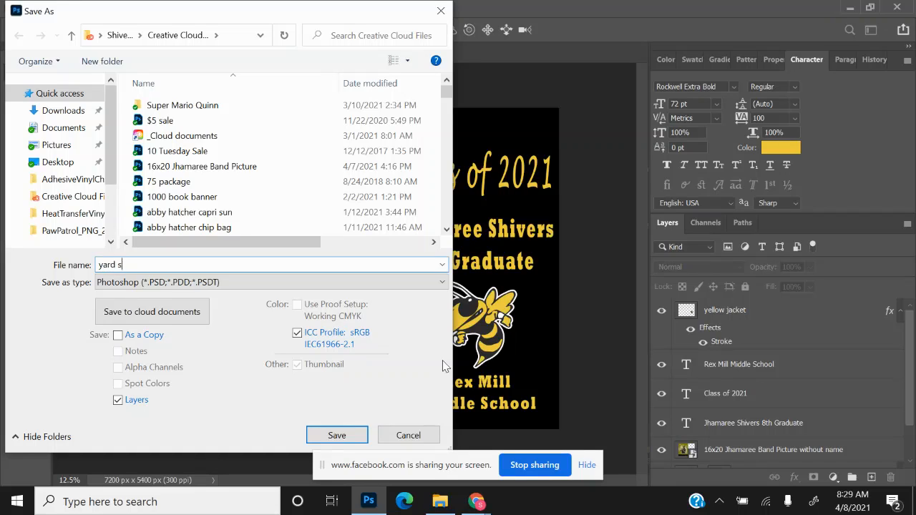
pyautogui.write('gr')
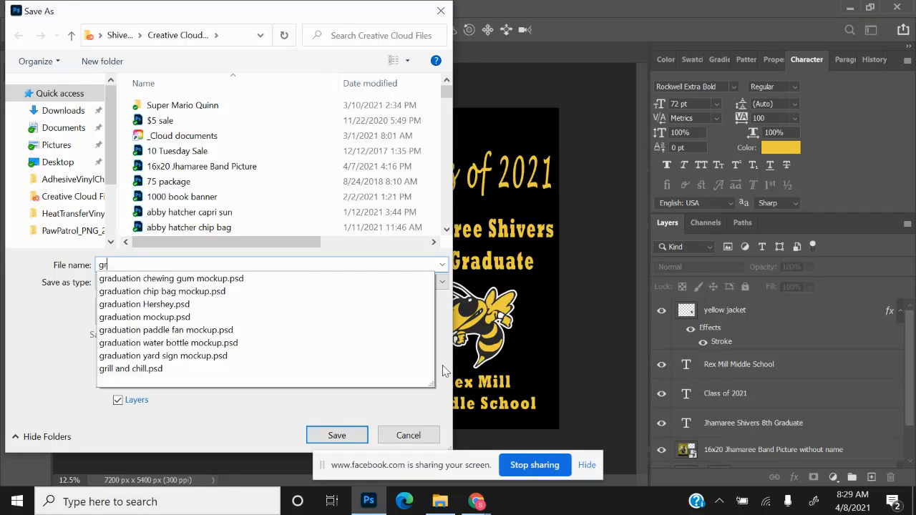
pyautogui.write('aduation yard')
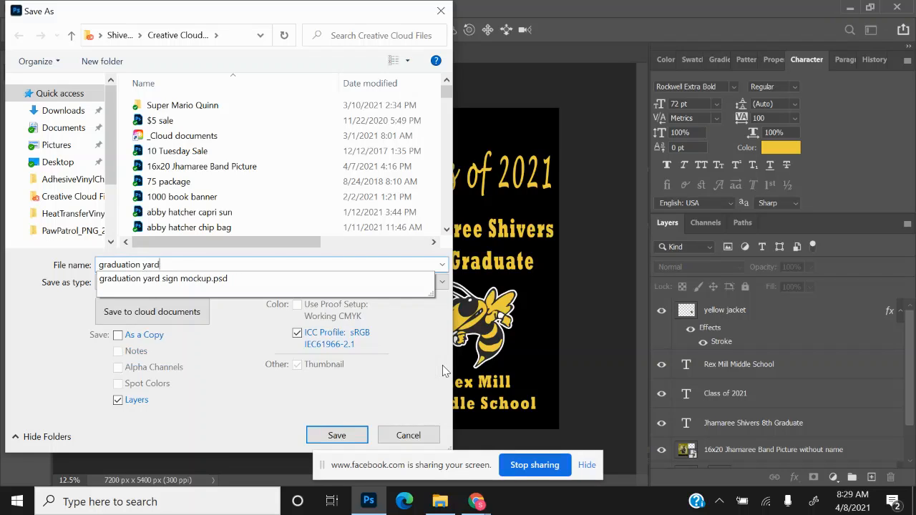
pyautogui.write(' sign Jhamaree')
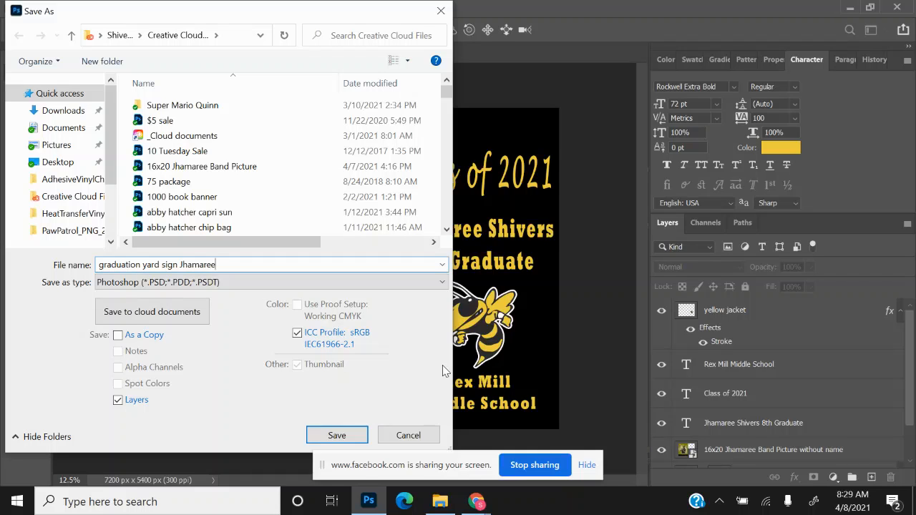
pyautogui.click(334, 436)
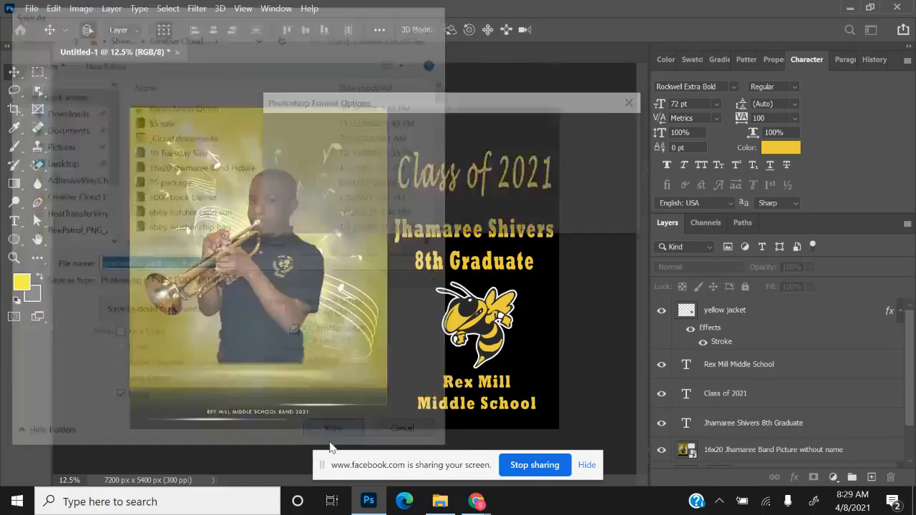
pyautogui.click(604, 130)
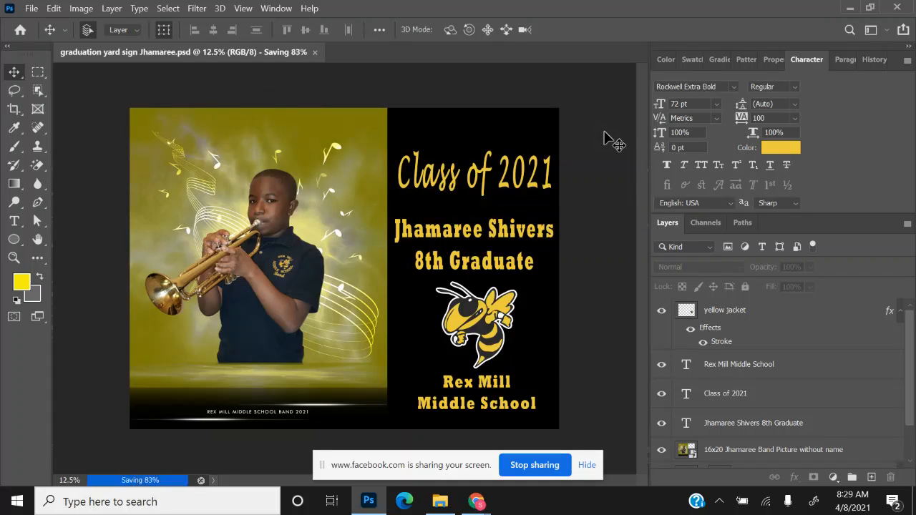
# - Save a JPEG copy of the sign locally at Maximum quality 12
pyautogui.click(32, 9)
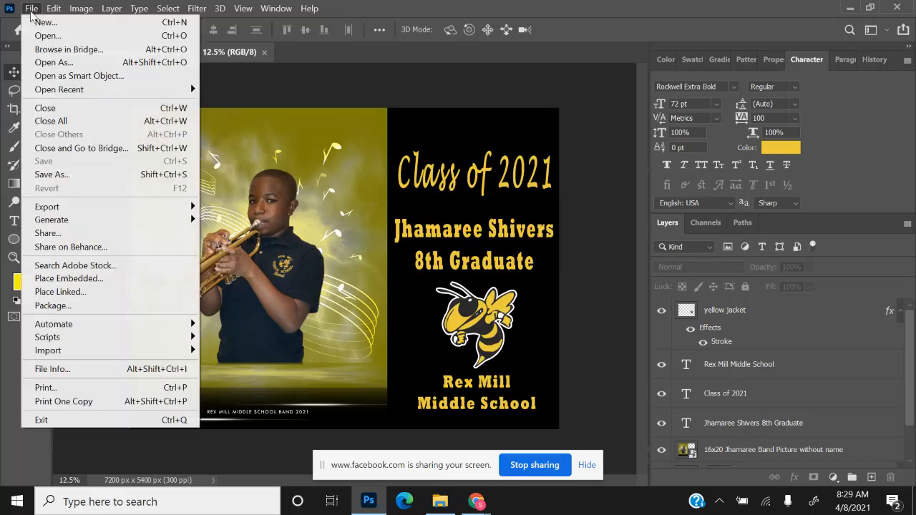
pyautogui.click(77, 184)
pyautogui.click(474, 362)
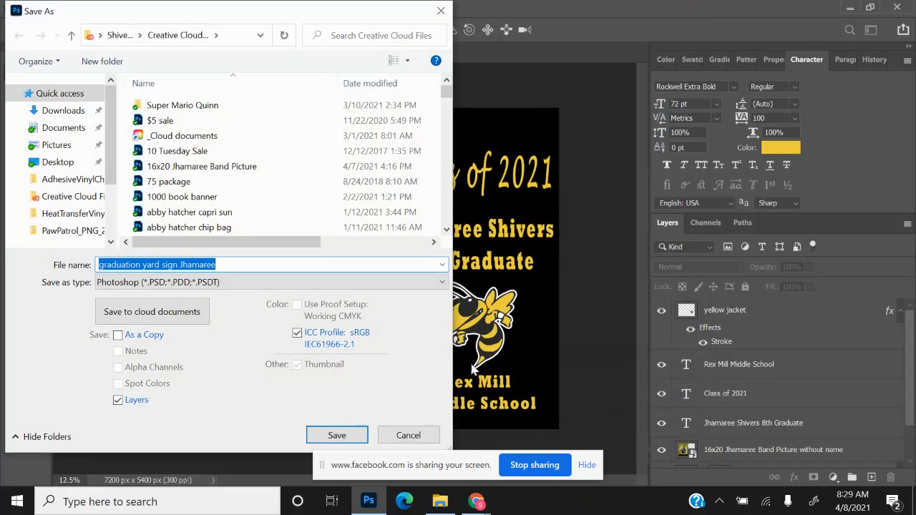
pyautogui.click(415, 282)
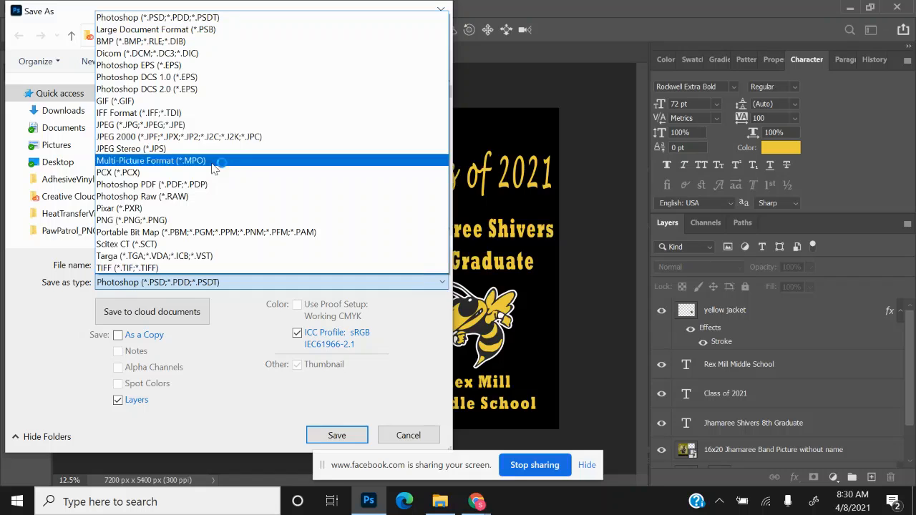
pyautogui.click(214, 125)
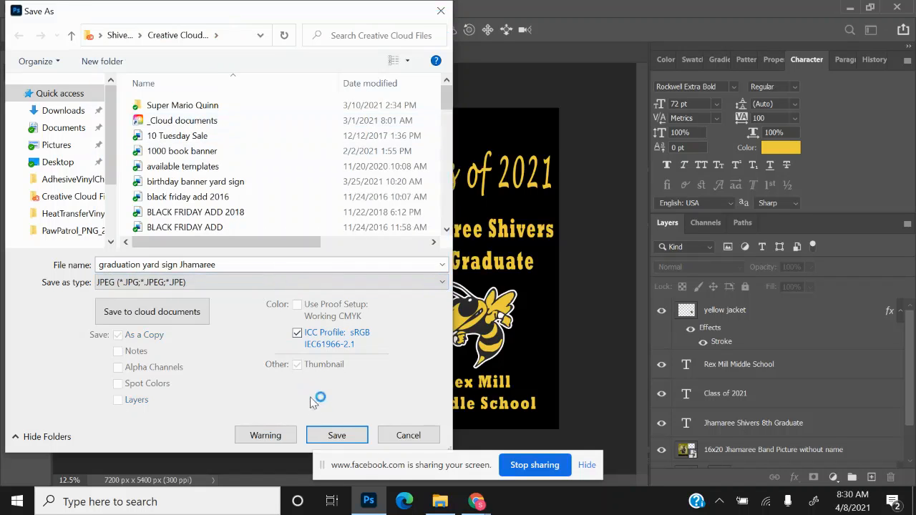
pyautogui.click(346, 434)
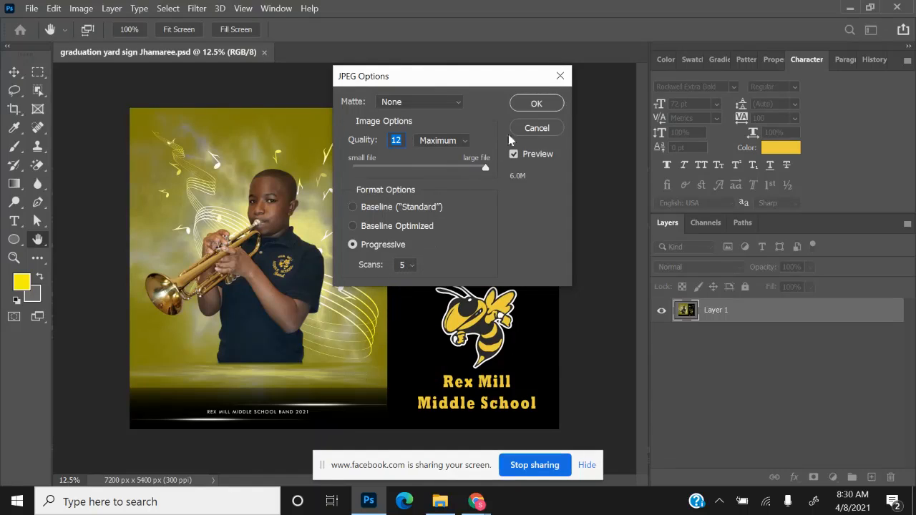
pyautogui.click(537, 105)
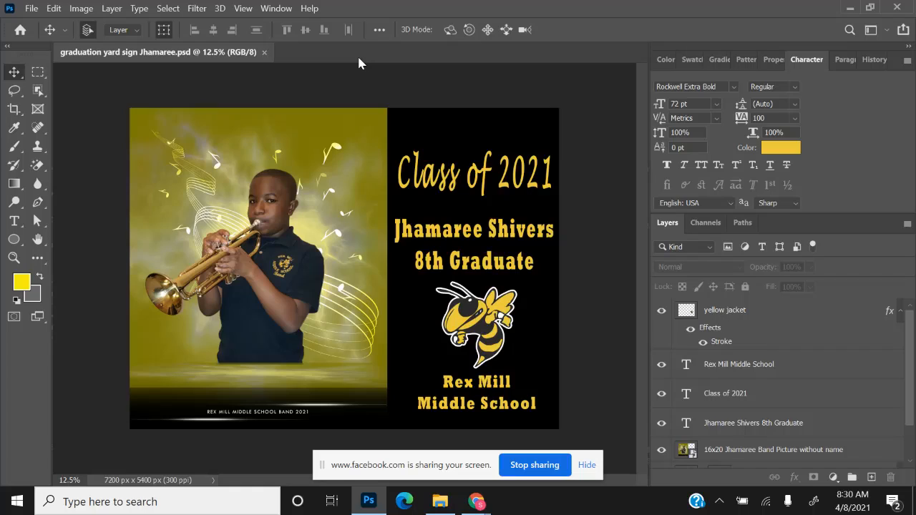
# - Create a new Untitled-1 document 36 × 24 inches at 300 ppi
pyautogui.click(30, 9)
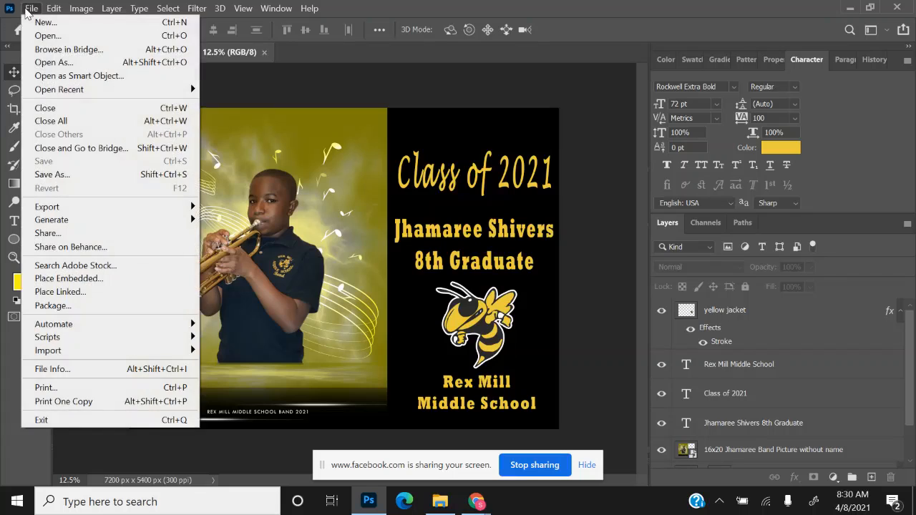
pyautogui.click(45, 22)
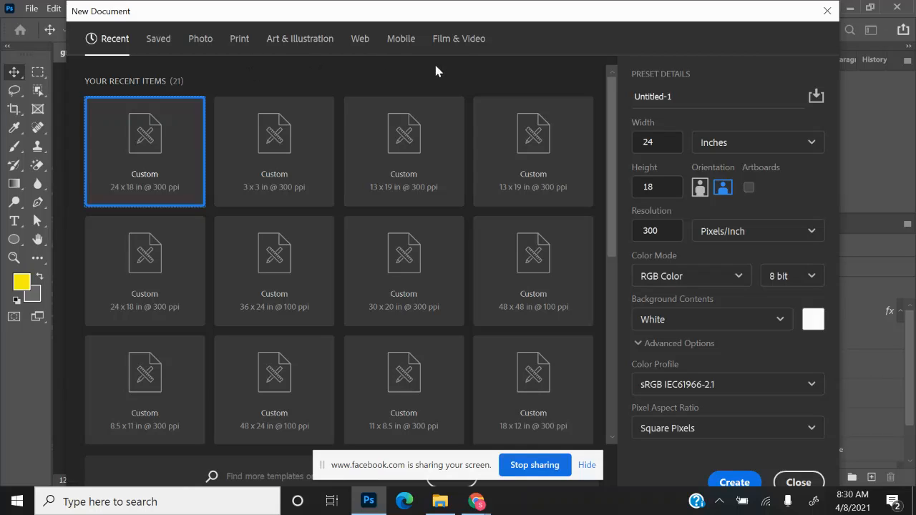
pyautogui.click(678, 144)
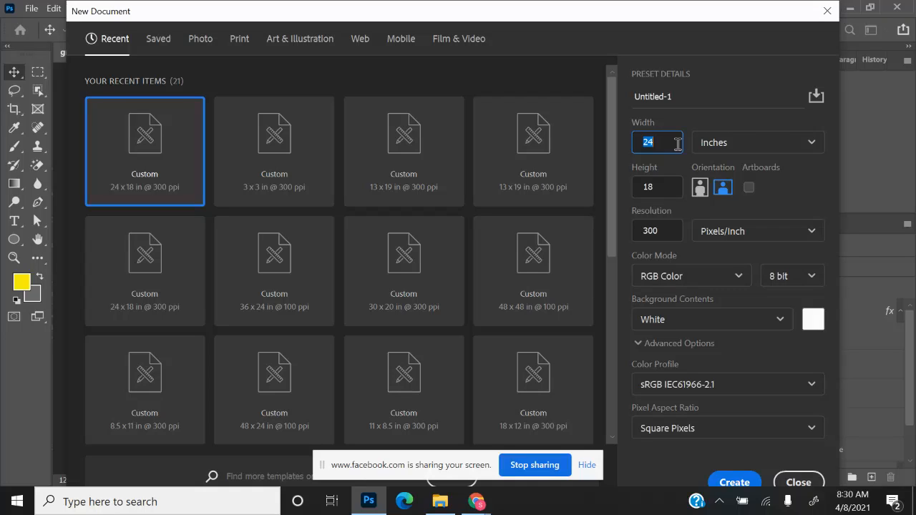
pyautogui.write('36')
pyautogui.click(667, 187)
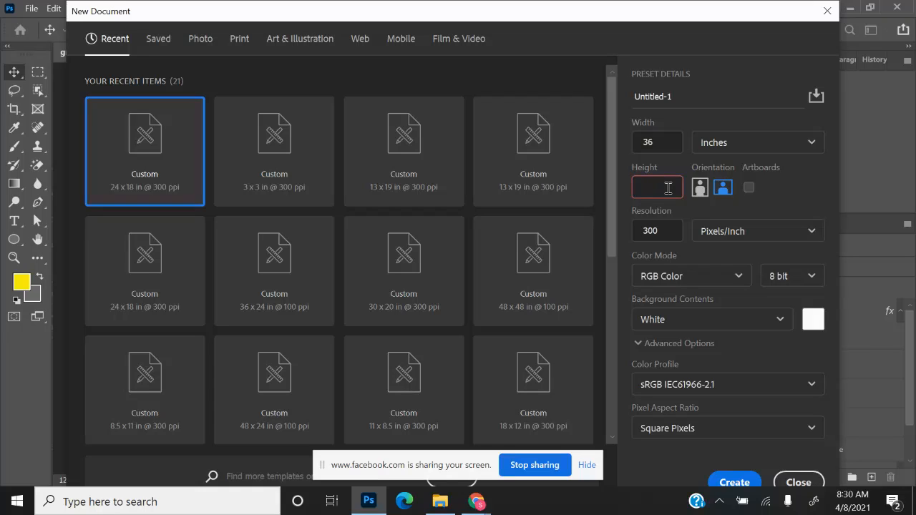
pyautogui.write('24')
pyautogui.click(744, 478)
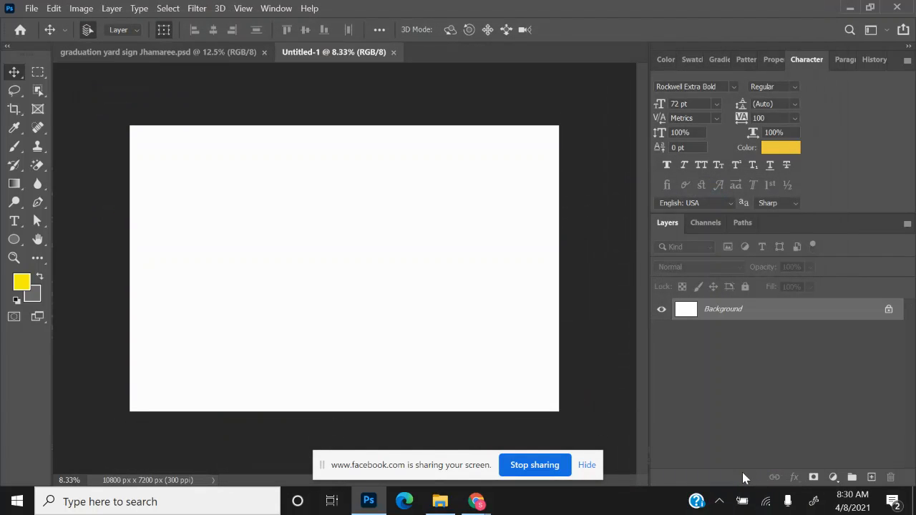
# - Drag the graduation yard sign JPEG from File Explorer's recent files onto the 36 × 24 sheet
pyautogui.click(440, 501)
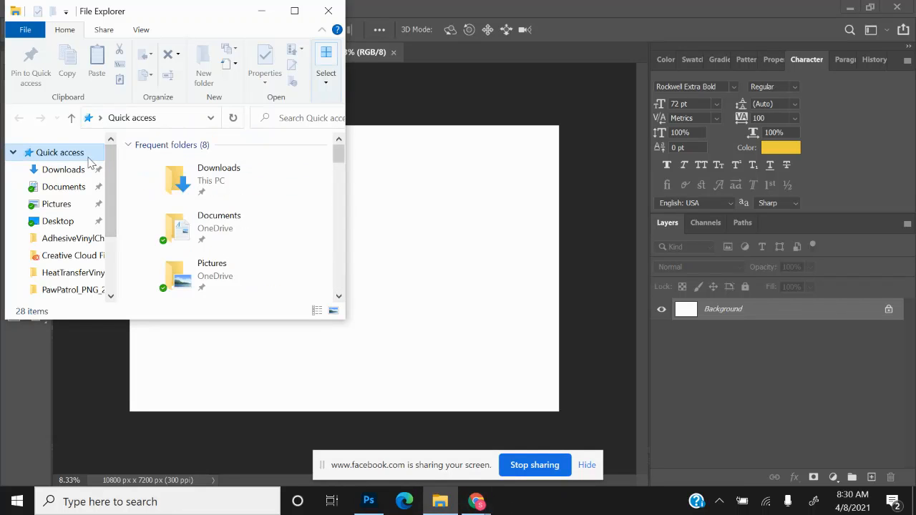
pyautogui.click(339, 297)
pyautogui.click(338, 297)
pyautogui.click(338, 297)
pyautogui.click(339, 297)
pyautogui.click(339, 297)
pyautogui.click(339, 297)
pyautogui.click(339, 297)
pyautogui.click(338, 297)
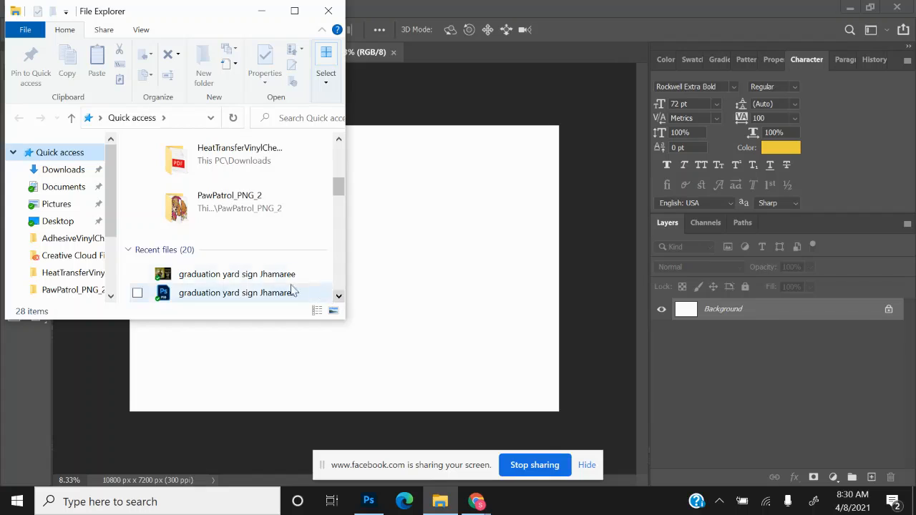
pyautogui.click(269, 276)
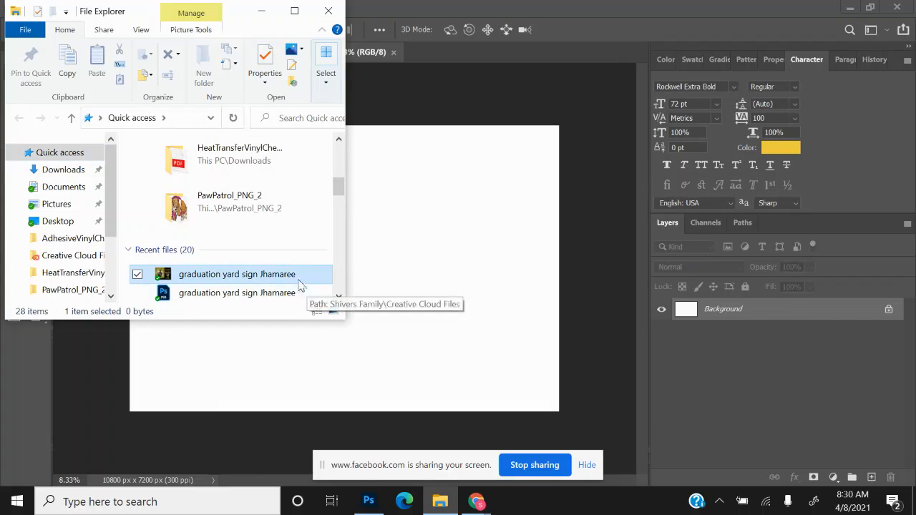
pyautogui.click(480, 264)
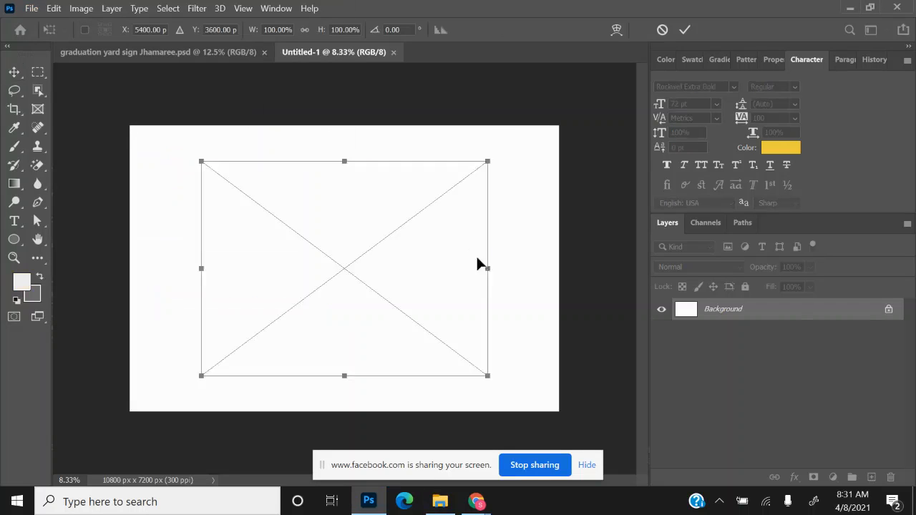
# - Rotate the pasted sign 90° and move it flush against the sheet's left edge
pyautogui.click(54, 9)
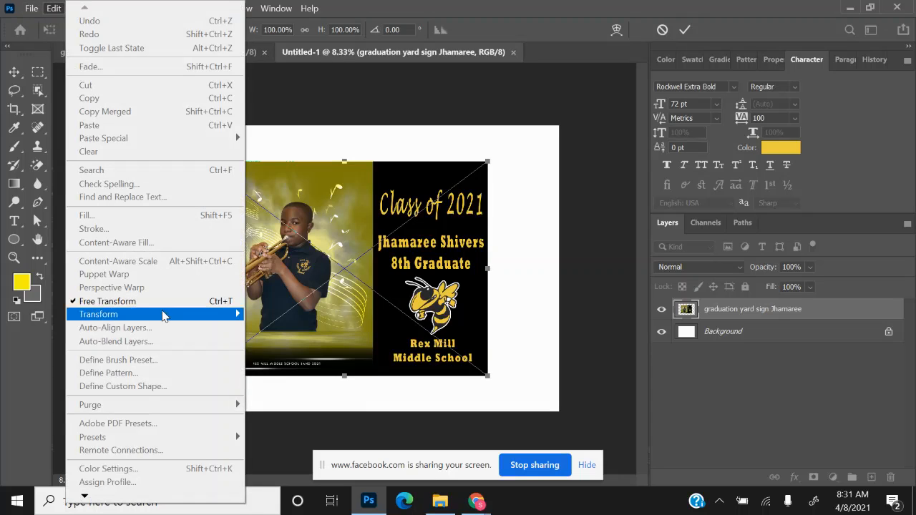
pyautogui.moveTo(164, 316)
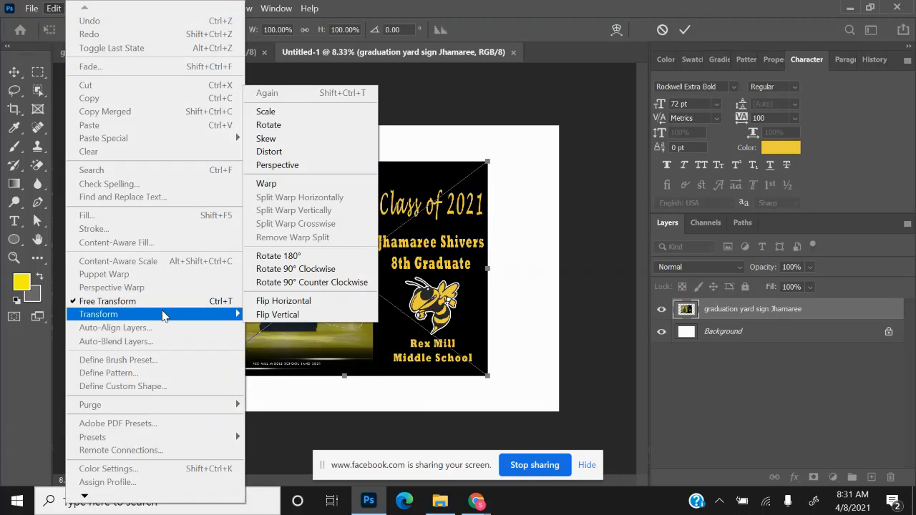
pyautogui.click(287, 271)
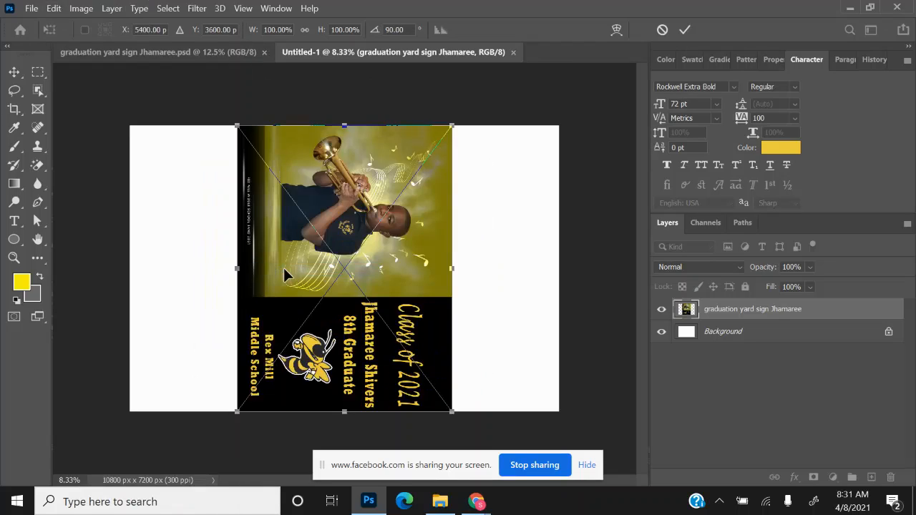
pyautogui.hotkey('shift', 'Left')
pyautogui.hotkey('shift', 'Left')
pyautogui.hotkey('shift', 'Left')
pyautogui.hotkey('shift', 'Left')
pyautogui.hotkey('shift', 'Left')
pyautogui.hotkey('shift', 'Left')
pyautogui.hotkey('shift', 'Left')
pyautogui.hotkey('shift', 'Left')
pyautogui.hotkey('shift', 'Left')
pyautogui.hotkey('shift', 'Left')
pyautogui.hotkey('shift', 'Left')
pyautogui.hotkey('shift', 'Left')
pyautogui.hotkey('shift', 'Left')
pyautogui.hotkey('shift', 'Left')
pyautogui.hotkey('shift', 'Left')
pyautogui.hotkey('shift', 'Left')
pyautogui.hotkey('shift', 'Left')
pyautogui.hotkey('shift', 'Left')
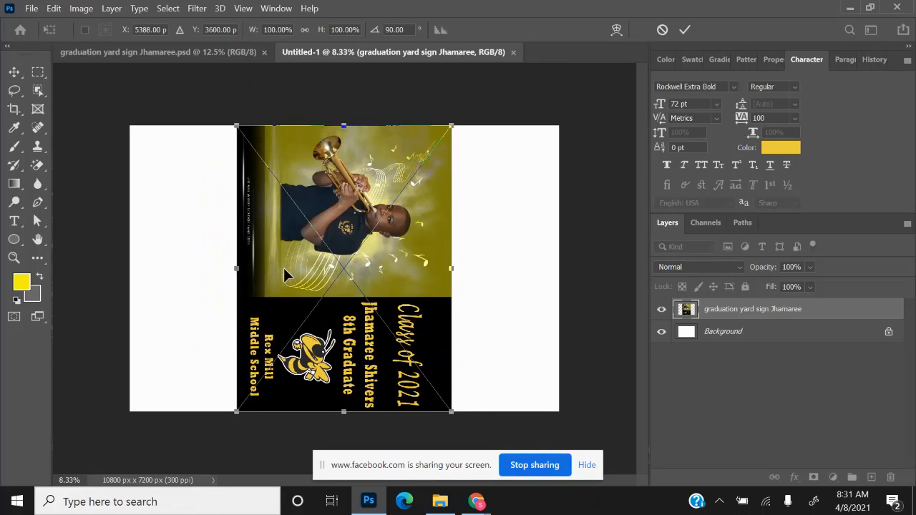
pyautogui.press('Left')
pyautogui.press('Left')
pyautogui.press('Left')
pyautogui.press('Left')
pyautogui.press('Left')
pyautogui.press('Left')
pyautogui.press('Left')
pyautogui.press('Left')
pyautogui.press('Left')
pyautogui.press('Left')
pyautogui.press('Left')
pyautogui.press('Left')
pyautogui.press('Left')
pyautogui.press('Left')
pyautogui.press('Left')
pyautogui.press('Left')
pyautogui.press('Left')
pyautogui.press('Left')
pyautogui.press('Left')
pyautogui.press('Left')
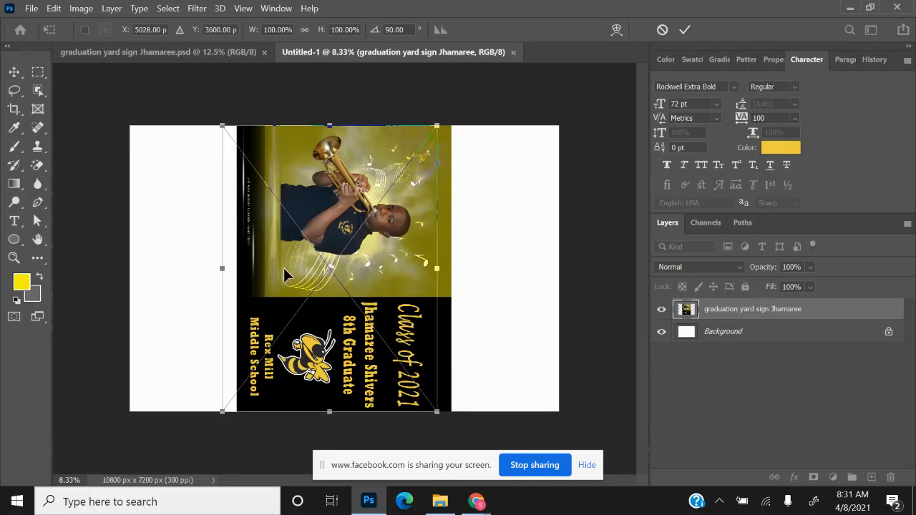
pyautogui.moveTo(353, 218); pyautogui.dragTo(267, 222)
pyautogui.press('Return')
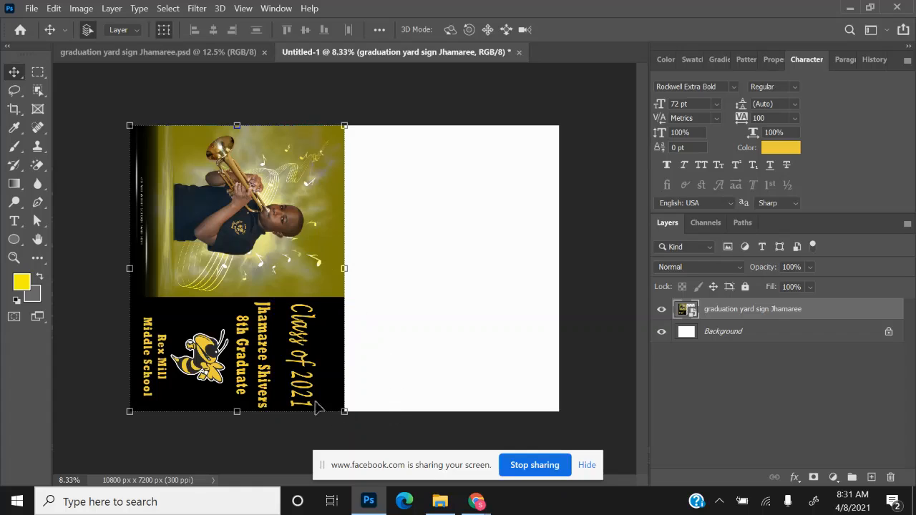
# - Duplicate the rotated sign layer
pyautogui.rightClick(756, 319)
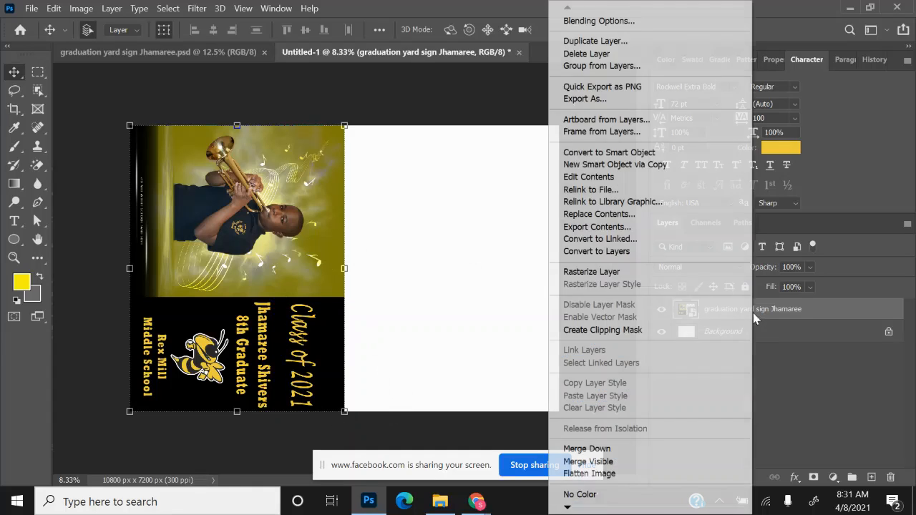
pyautogui.click(598, 41)
pyautogui.click(572, 129)
# - Move the copy into the sheet's right half beside the original, then deselect
pyautogui.hotkey('shift', 'Right')
pyautogui.hotkey('shift', 'Right')
pyautogui.hotkey('shift', 'Right')
pyautogui.hotkey('shift', 'Right')
pyautogui.hotkey('shift', 'Right')
pyautogui.hotkey('shift', 'Right')
pyautogui.hotkey('shift', 'Right')
pyautogui.hotkey('shift', 'Right')
pyautogui.hotkey('shift', 'Right')
pyautogui.hotkey('shift', 'Right')
pyautogui.hotkey('shift', 'Right')
pyautogui.hotkey('shift', 'Right')
pyautogui.hotkey('shift', 'Right')
pyautogui.hotkey('shift', 'Right')
pyautogui.hotkey('shift', 'Right')
pyautogui.hotkey('shift', 'Right')
pyautogui.hotkey('shift', 'Right')
pyautogui.hotkey('shift', 'Right')
pyautogui.hotkey('shift', 'Right')
pyautogui.hotkey('shift', 'Right')
pyautogui.hotkey('shift', 'Right')
pyautogui.hotkey('shift', 'Right')
pyautogui.hotkey('shift', 'Right')
pyautogui.hotkey('shift', 'Right')
pyautogui.hotkey('shift', 'Right')
pyautogui.hotkey('shift', 'Right')
pyautogui.hotkey('shift', 'Right')
pyautogui.hotkey('shift', 'Right')
pyautogui.hotkey('shift', 'Right')
pyautogui.hotkey('shift', 'Right')
pyautogui.hotkey('shift', 'Right')
pyautogui.hotkey('shift', 'Right')
pyautogui.hotkey('shift', 'Right')
pyautogui.hotkey('shift', 'Right')
pyautogui.hotkey('shift', 'Right')
pyautogui.hotkey('shift', 'Right')
pyautogui.hotkey('shift', 'Right')
pyautogui.hotkey('shift', 'Right')
pyautogui.hotkey('shift', 'Right')
pyautogui.hotkey('shift', 'Right')
pyautogui.hotkey('shift', 'Right')
pyautogui.hotkey('shift', 'Right')
pyautogui.hotkey('shift', 'Right')
pyautogui.hotkey('shift', 'Right')
pyautogui.hotkey('shift', 'Right')
pyautogui.hotkey('shift', 'Right')
pyautogui.hotkey('shift', 'Right')
pyautogui.hotkey('shift', 'Right')
pyautogui.hotkey('shift', 'Right')
pyautogui.hotkey('shift', 'Right')
pyautogui.hotkey('shift', 'Right')
pyautogui.hotkey('shift', 'Right')
pyautogui.hotkey('shift', 'Right')
pyautogui.hotkey('shift', 'Right')
pyautogui.hotkey('shift', 'Right')
pyautogui.hotkey('shift', 'Right')
pyautogui.hotkey('shift', 'Right')
pyautogui.hotkey('shift', 'Right')
pyautogui.hotkey('shift', 'Right')
pyautogui.hotkey('shift', 'Right')
pyautogui.hotkey('shift', 'Right')
pyautogui.hotkey('shift', 'Right')
pyautogui.hotkey('shift', 'Right')
pyautogui.hotkey('shift', 'Right')
pyautogui.hotkey('shift', 'Right')
pyautogui.hotkey('shift', 'Right')
pyautogui.hotkey('shift', 'Right')
pyautogui.hotkey('shift', 'Right')
pyautogui.hotkey('shift', 'Right')
pyautogui.hotkey('shift', 'Right')
pyautogui.hotkey('shift', 'Right')
pyautogui.hotkey('shift', 'Right')
pyautogui.hotkey('shift', 'Right')
pyautogui.hotkey('shift', 'Right')
pyautogui.hotkey('shift', 'Right')
pyautogui.hotkey('shift', 'Right')
pyautogui.hotkey('shift', 'Right')
pyautogui.hotkey('shift', 'Right')
pyautogui.hotkey('shift', 'Right')
pyautogui.hotkey('shift', 'Right')
pyautogui.hotkey('shift', 'Right')
pyautogui.hotkey('shift', 'Right')
pyautogui.hotkey('shift', 'Right')
pyautogui.hotkey('shift', 'Right')
pyautogui.hotkey('shift', 'Right')
pyautogui.hotkey('shift', 'Right')
pyautogui.hotkey('shift', 'Right')
pyautogui.hotkey('shift', 'Right')
pyautogui.hotkey('shift', 'Right')
pyautogui.hotkey('shift', 'Right')
pyautogui.hotkey('shift', 'Right')
pyautogui.hotkey('shift', 'Right')
pyautogui.hotkey('shift', 'Right')
pyautogui.hotkey('shift', 'Right')
pyautogui.hotkey('shift', 'Right')
pyautogui.hotkey('shift', 'Right')
pyautogui.hotkey('shift', 'Right')
pyautogui.hotkey('shift', 'Right')
pyautogui.hotkey('shift', 'Right')
pyautogui.hotkey('shift', 'Right')
pyautogui.hotkey('shift', 'Right')
pyautogui.hotkey('shift', 'Right')
pyautogui.hotkey('shift', 'Right')
pyautogui.hotkey('shift', 'Right')
pyautogui.hotkey('shift', 'Right')
pyautogui.hotkey('shift', 'Right')
pyautogui.hotkey('shift', 'Right')
pyautogui.hotkey('shift', 'Right')
pyautogui.hotkey('shift', 'Right')
pyautogui.hotkey('shift', 'Right')
pyautogui.hotkey('shift', 'Right')
pyautogui.hotkey('shift', 'Right')
pyautogui.hotkey('shift', 'Right')
pyautogui.hotkey('shift', 'Right')
pyautogui.hotkey('shift', 'Right')
pyautogui.hotkey('shift', 'Right')
pyautogui.hotkey('shift', 'Right')
pyautogui.hotkey('shift', 'Right')
pyautogui.hotkey('shift', 'Right')
pyautogui.hotkey('shift', 'Right')
pyautogui.hotkey('shift', 'Right')
pyautogui.hotkey('shift', 'Right')
pyautogui.hotkey('shift', 'Right')
pyautogui.hotkey('shift', 'Right')
pyautogui.hotkey('shift', 'Right')
pyautogui.hotkey('shift', 'Right')
pyautogui.hotkey('shift', 'Right')
pyautogui.hotkey('shift', 'Right')
pyautogui.hotkey('shift', 'Right')
pyautogui.hotkey('shift', 'Right')
pyautogui.hotkey('shift', 'Right')
pyautogui.hotkey('shift', 'Right')
pyautogui.hotkey('shift', 'Right')
pyautogui.hotkey('shift', 'Right')
pyautogui.hotkey('shift', 'Right')
pyautogui.hotkey('shift', 'Right')
pyautogui.hotkey('shift', 'Right')
pyautogui.hotkey('shift', 'Right')
pyautogui.hotkey('shift', 'Right')
pyautogui.hotkey('shift', 'Right')
pyautogui.hotkey('shift', 'Right')
pyautogui.hotkey('shift', 'Right')
pyautogui.hotkey('shift', 'Right')
pyautogui.hotkey('shift', 'Right')
pyautogui.hotkey('shift', 'Right')
pyautogui.hotkey('shift', 'Right')
pyautogui.hotkey('shift', 'Right')
pyautogui.hotkey('shift', 'Right')
pyautogui.hotkey('shift', 'Right')
pyautogui.hotkey('shift', 'Right')
pyautogui.hotkey('shift', 'Right')
pyautogui.hotkey('shift', 'Right')
pyautogui.hotkey('shift', 'Right')
pyautogui.hotkey('shift', 'Right')
pyautogui.hotkey('shift', 'Right')
pyautogui.hotkey('shift', 'Right')
pyautogui.hotkey('shift', 'Right')
pyautogui.hotkey('shift', 'Right')
pyautogui.hotkey('shift', 'Right')
pyautogui.hotkey('shift', 'Right')
pyautogui.hotkey('shift', 'Right')
pyautogui.hotkey('shift', 'Right')
pyautogui.hotkey('shift', 'Right')
pyautogui.hotkey('shift', 'Right')
pyautogui.hotkey('shift', 'Right')
pyautogui.hotkey('shift', 'Right')
pyautogui.hotkey('shift', 'Right')
pyautogui.hotkey('shift', 'Right')
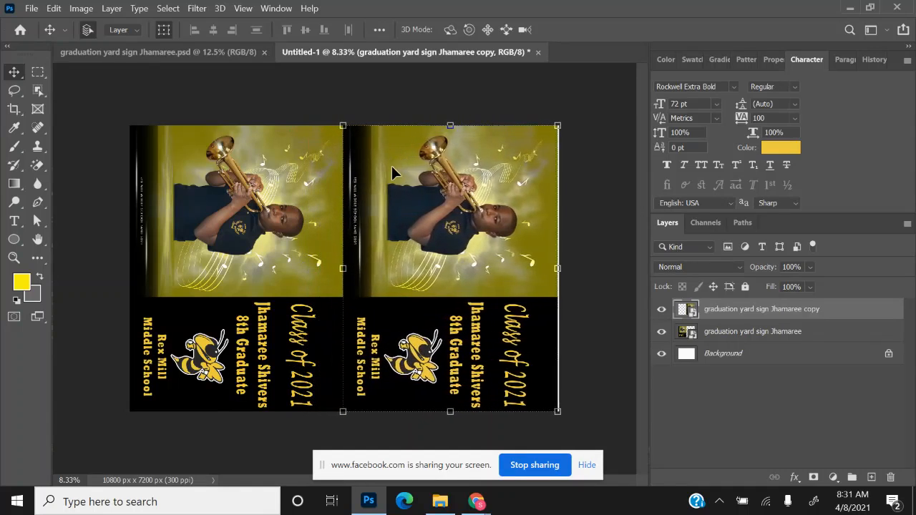
pyautogui.hotkey('shift', 'Left')
pyautogui.hotkey('shift', 'Left')
pyautogui.hotkey('shift', 'Left')
pyautogui.hotkey('shift', 'Left')
pyautogui.hotkey('shift', 'Left')
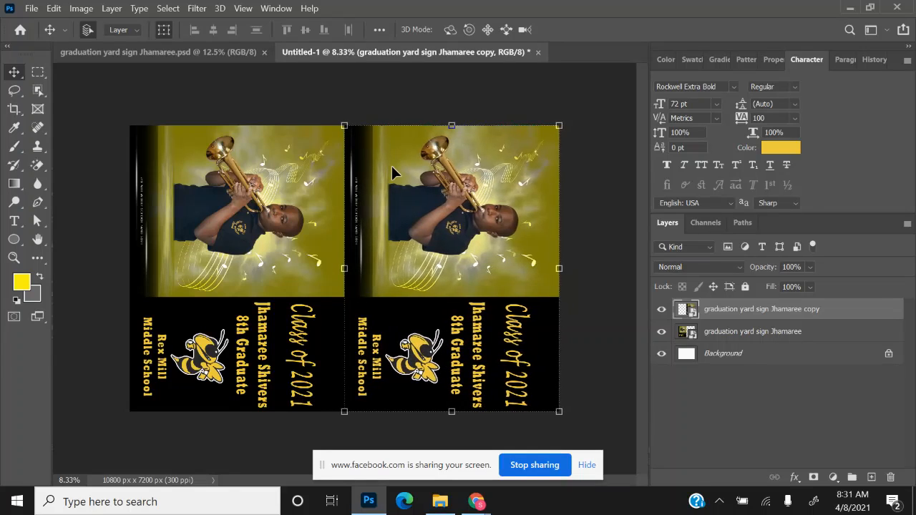
pyautogui.hotkey('ctrl', 't')
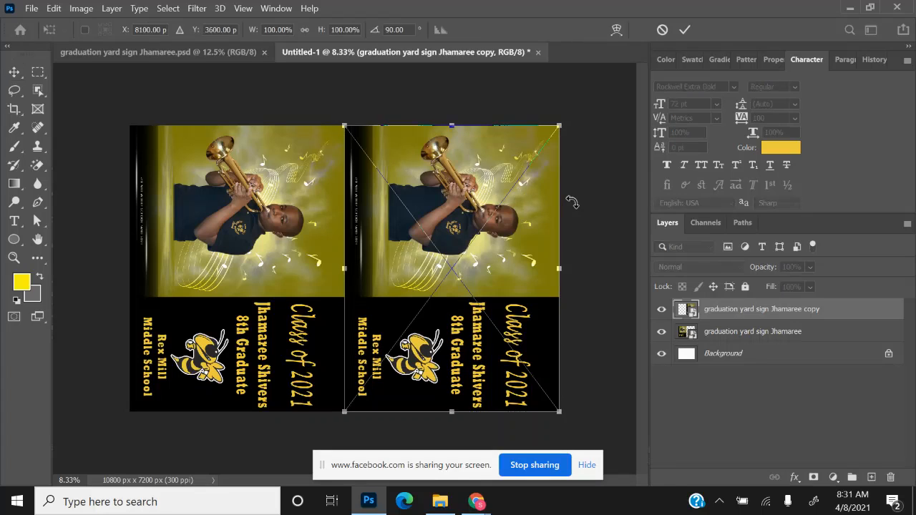
pyautogui.click(14, 73)
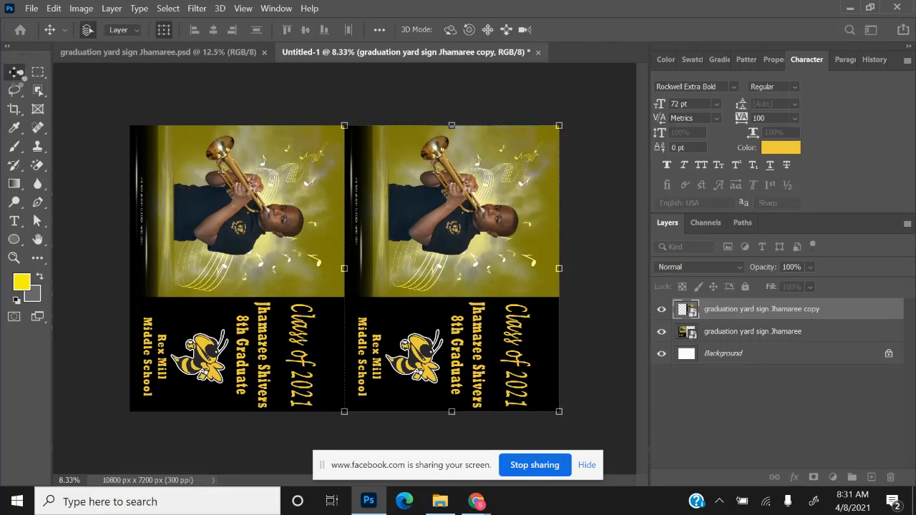
pyautogui.click(247, 78)
# - Save the sheet as a PSD named with the client's first name followed by 'yard sign for print'
pyautogui.click(31, 8)
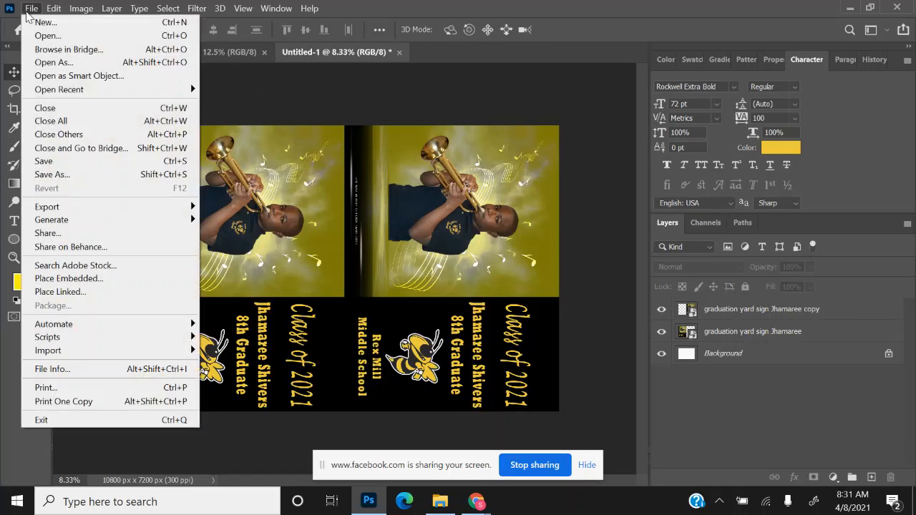
pyautogui.click(80, 176)
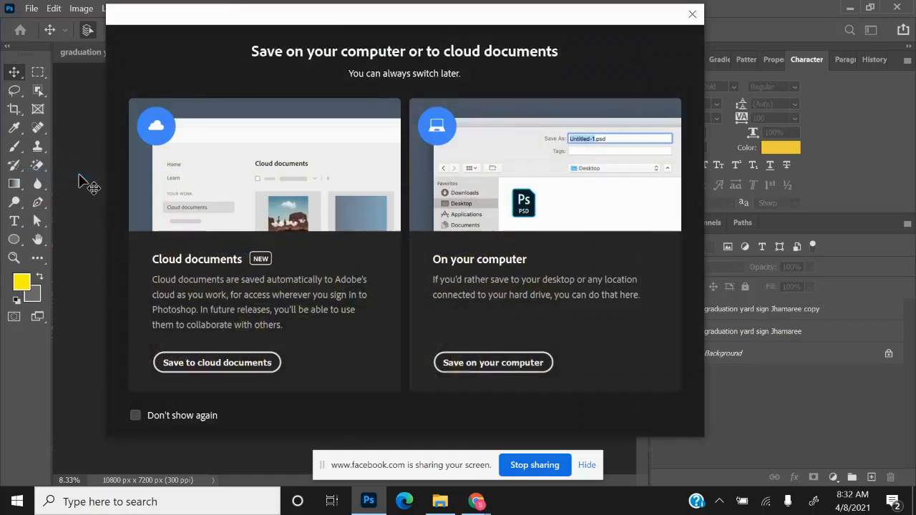
pyautogui.click(501, 364)
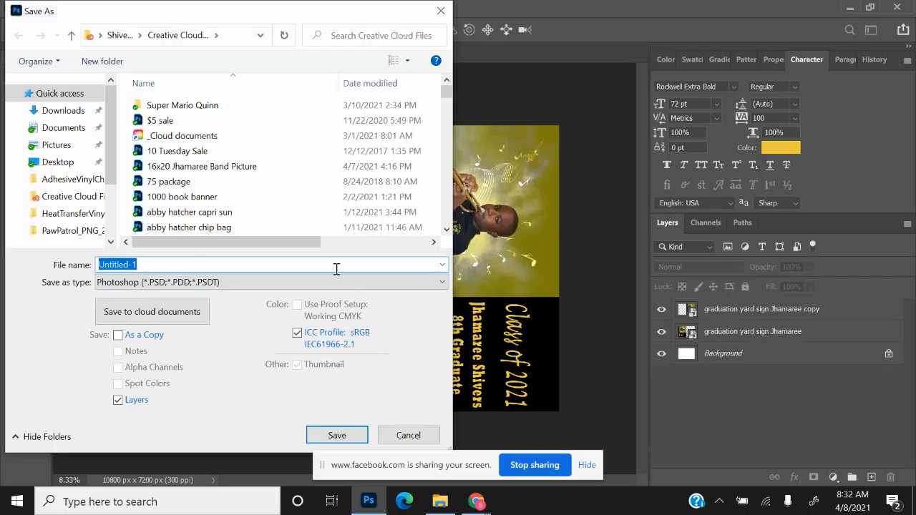
pyautogui.write('yar')
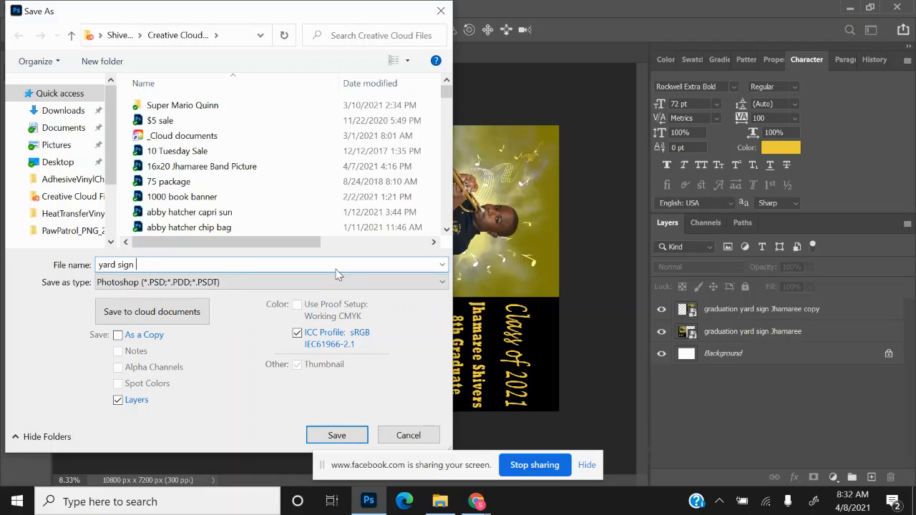
pyautogui.write('d s')
pyautogui.press('BackSpace')
pyautogui.press('BackSpace')
pyautogui.press('BackSpace')
pyautogui.press('BackSpace')
pyautogui.press('BackSpace')
pyautogui.press('BackSpace')
pyautogui.write('Jh')
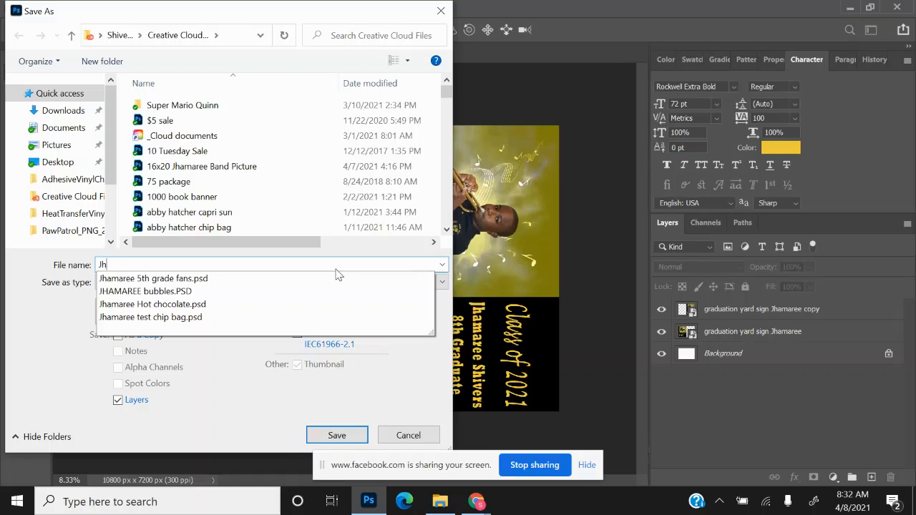
pyautogui.write('amaree yard si')
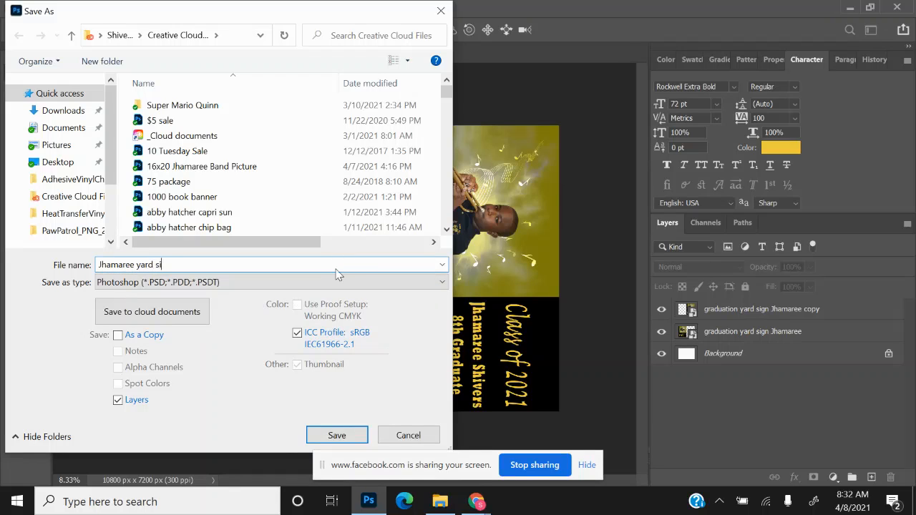
pyautogui.write('gn for print')
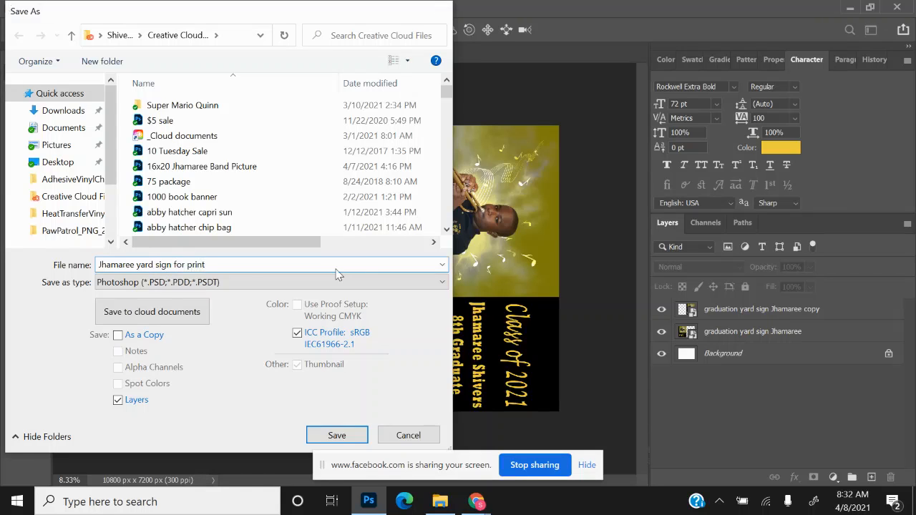
pyautogui.press('Return')
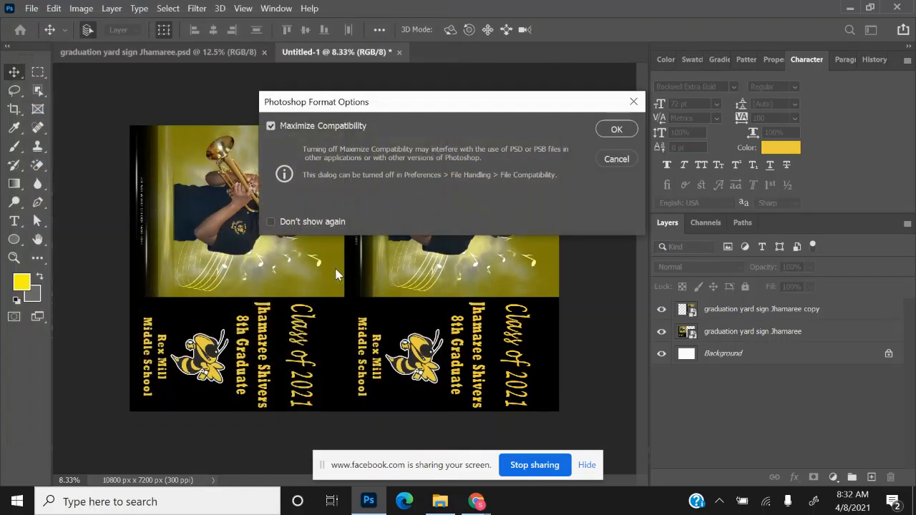
pyautogui.click(607, 134)
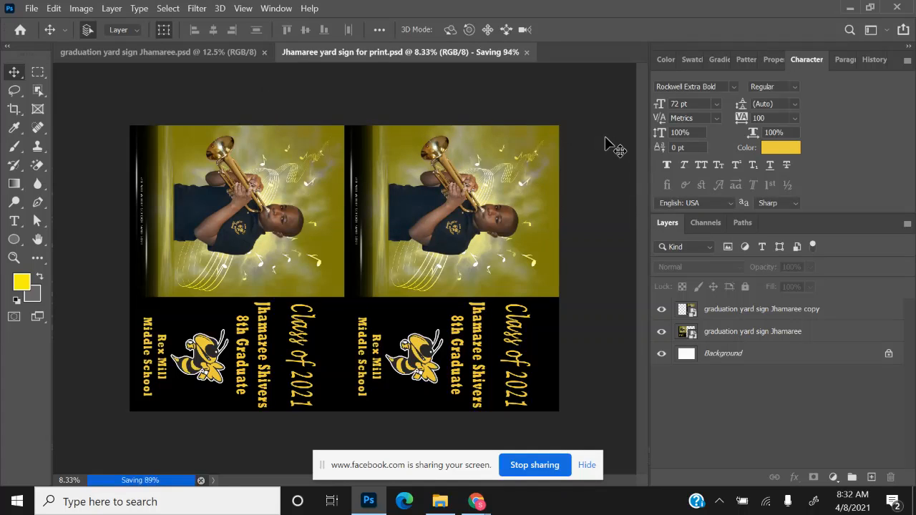
# - Save a JPEG copy of the two-sign print sheet at Maximum quality 12
pyautogui.click(33, 10)
pyautogui.click(81, 175)
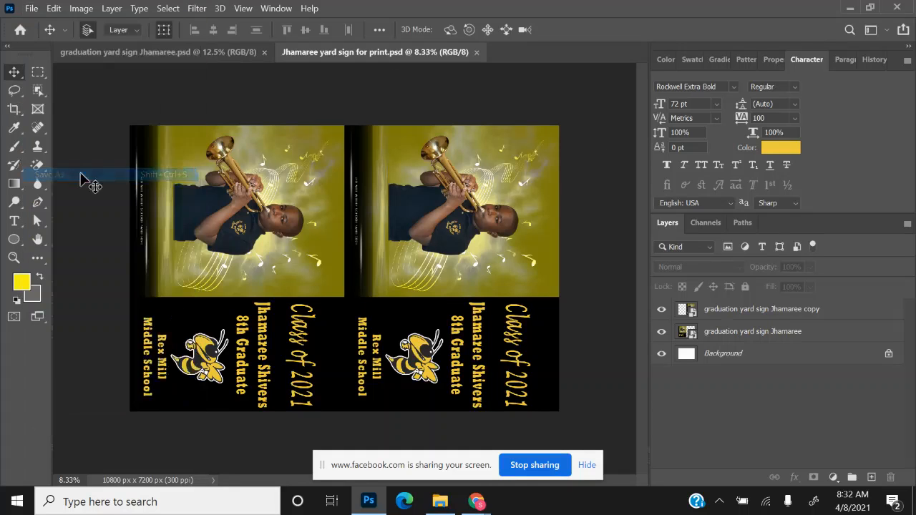
pyautogui.click(476, 306)
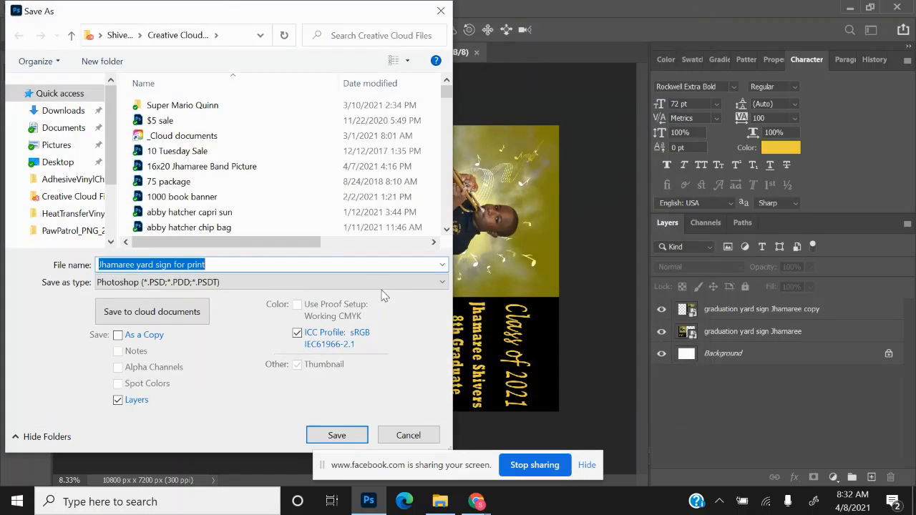
pyautogui.click(379, 285)
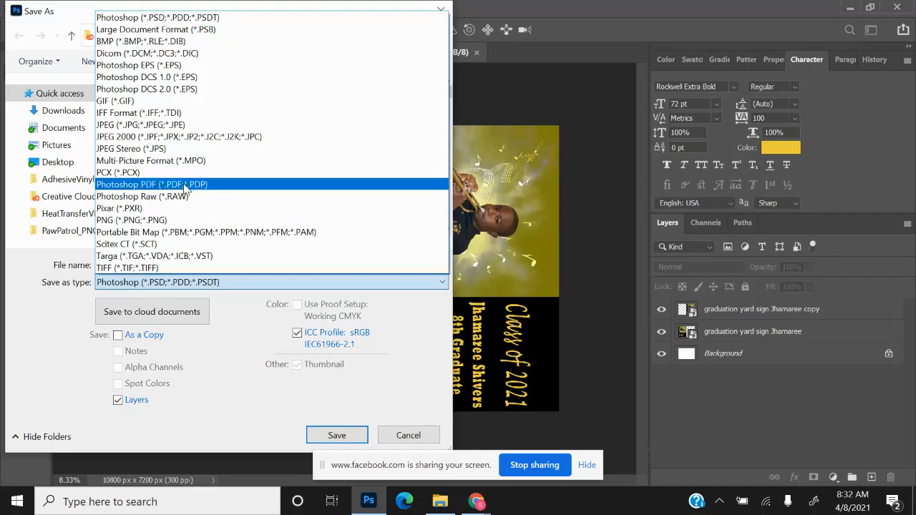
pyautogui.click(166, 126)
pyautogui.click(335, 434)
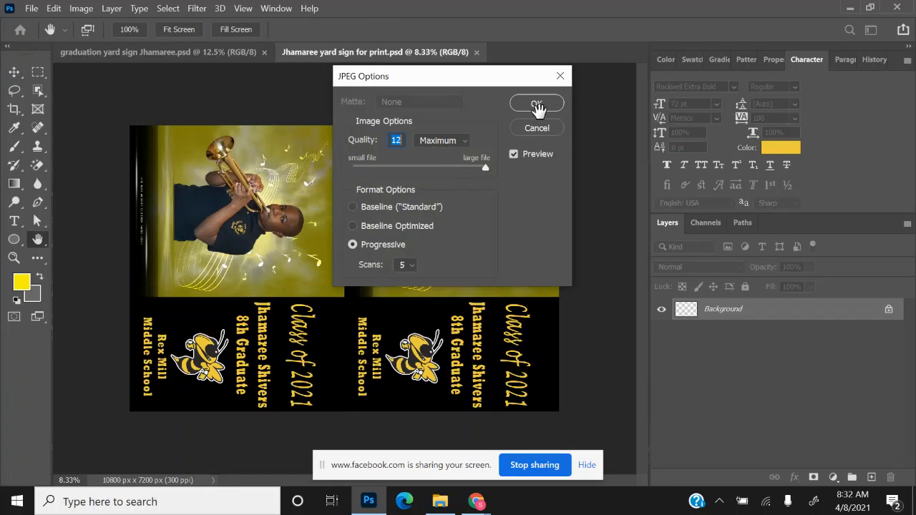
pyautogui.click(536, 104)
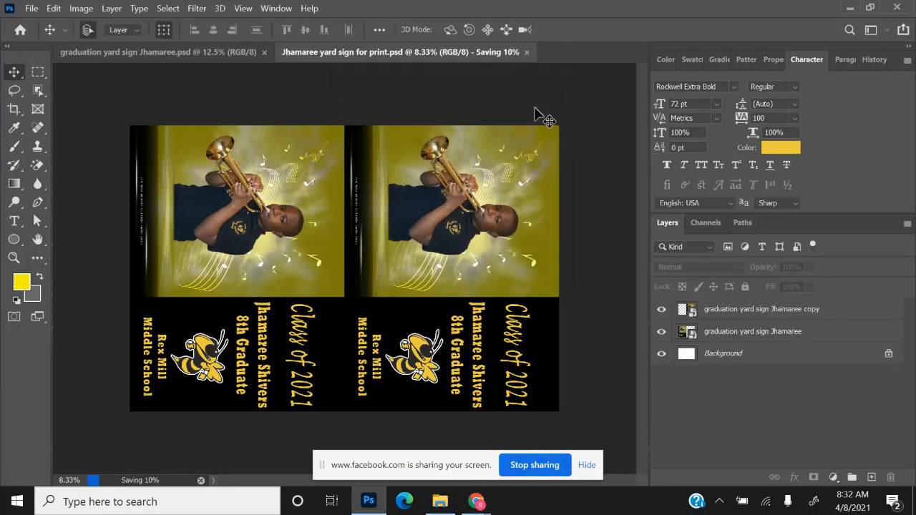